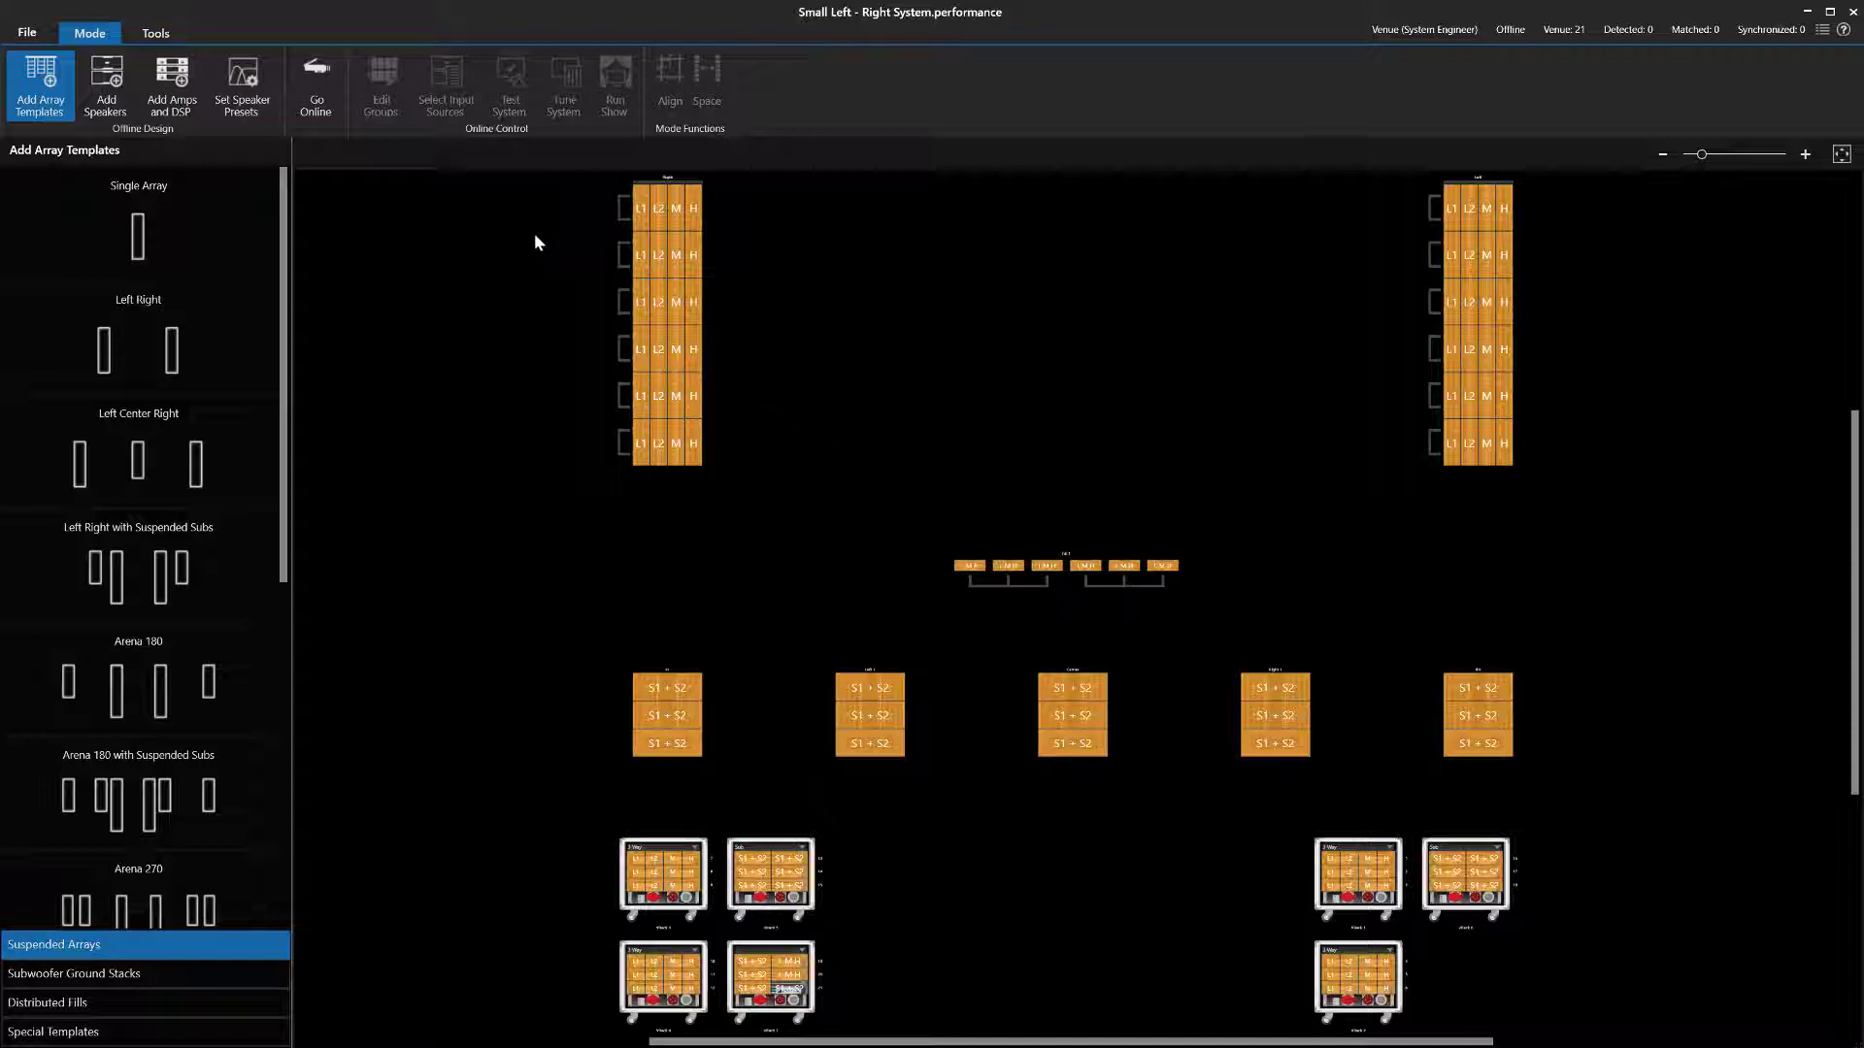
Examine the Right array, the Fill 1 row, VRacks 3, 4, 5 and 7, and the overall speaker layout up close
{"action": "left_click_drag", "start_coordinate": [534, 234], "coordinate": [790, 401]}
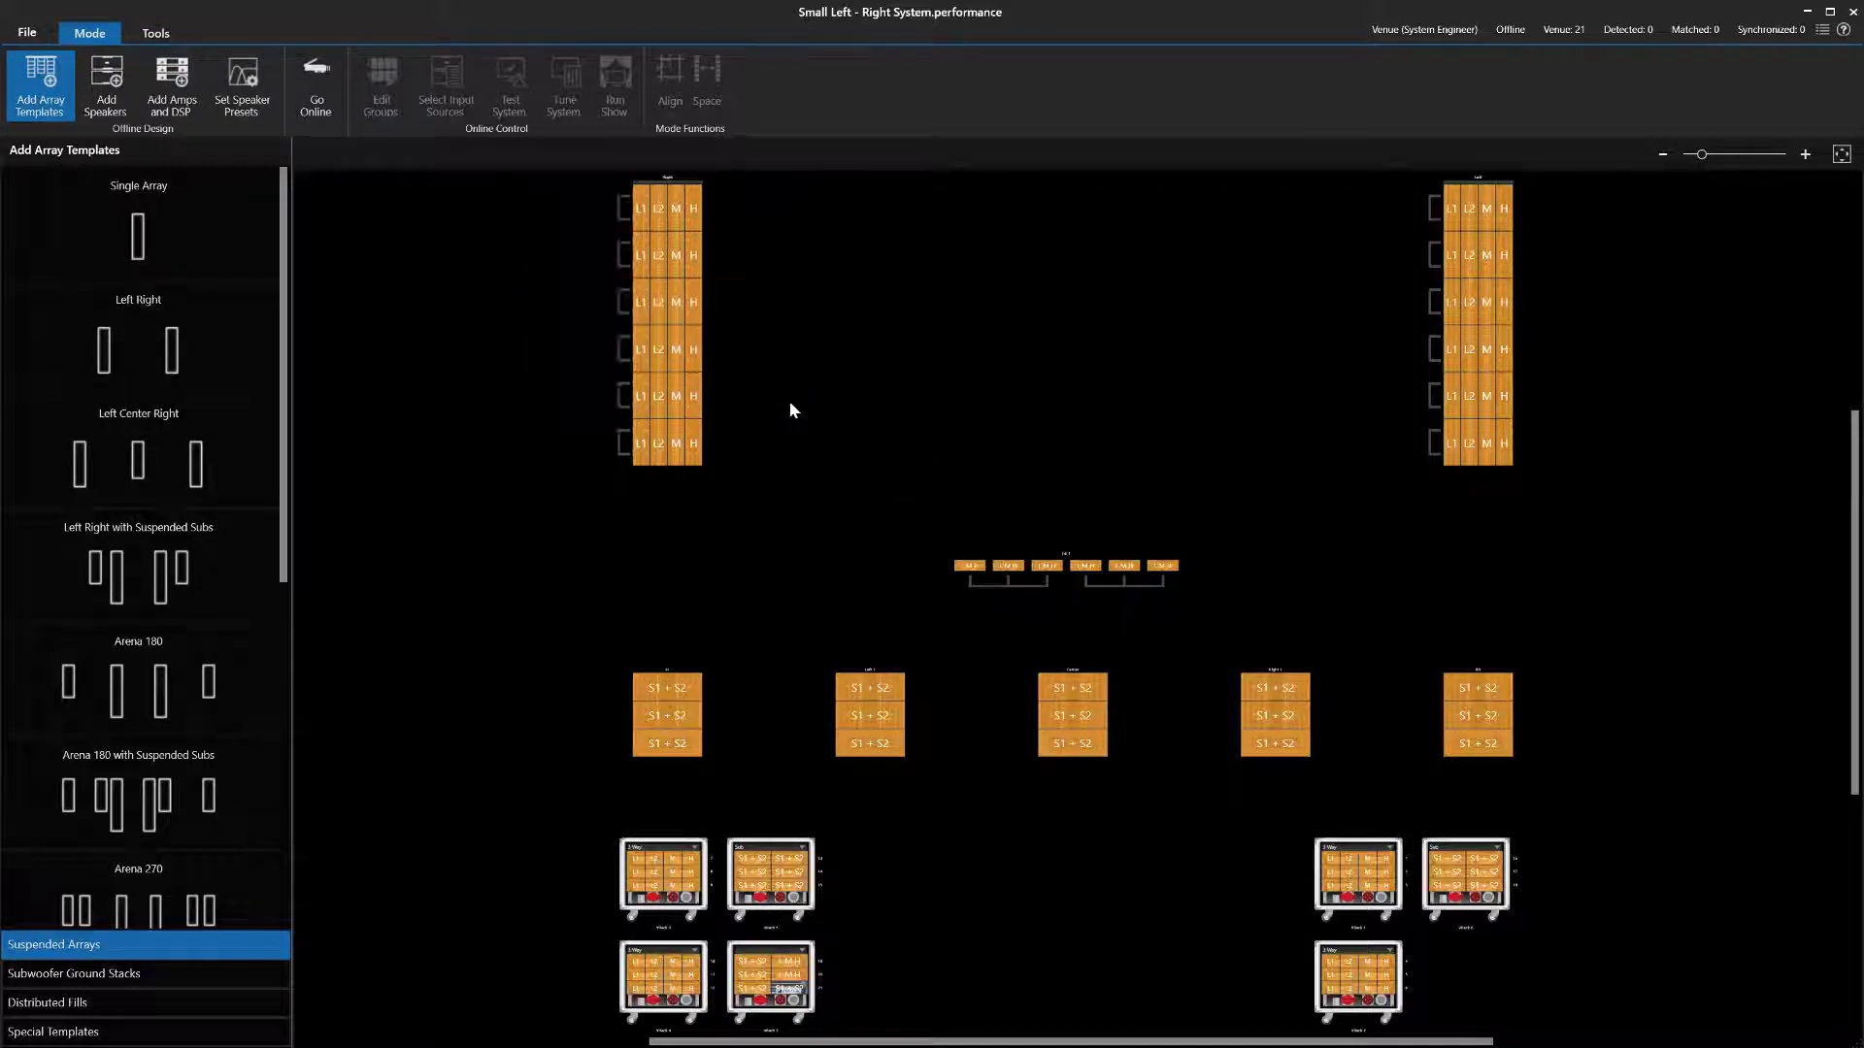
{"action": "key", "text": "space"}
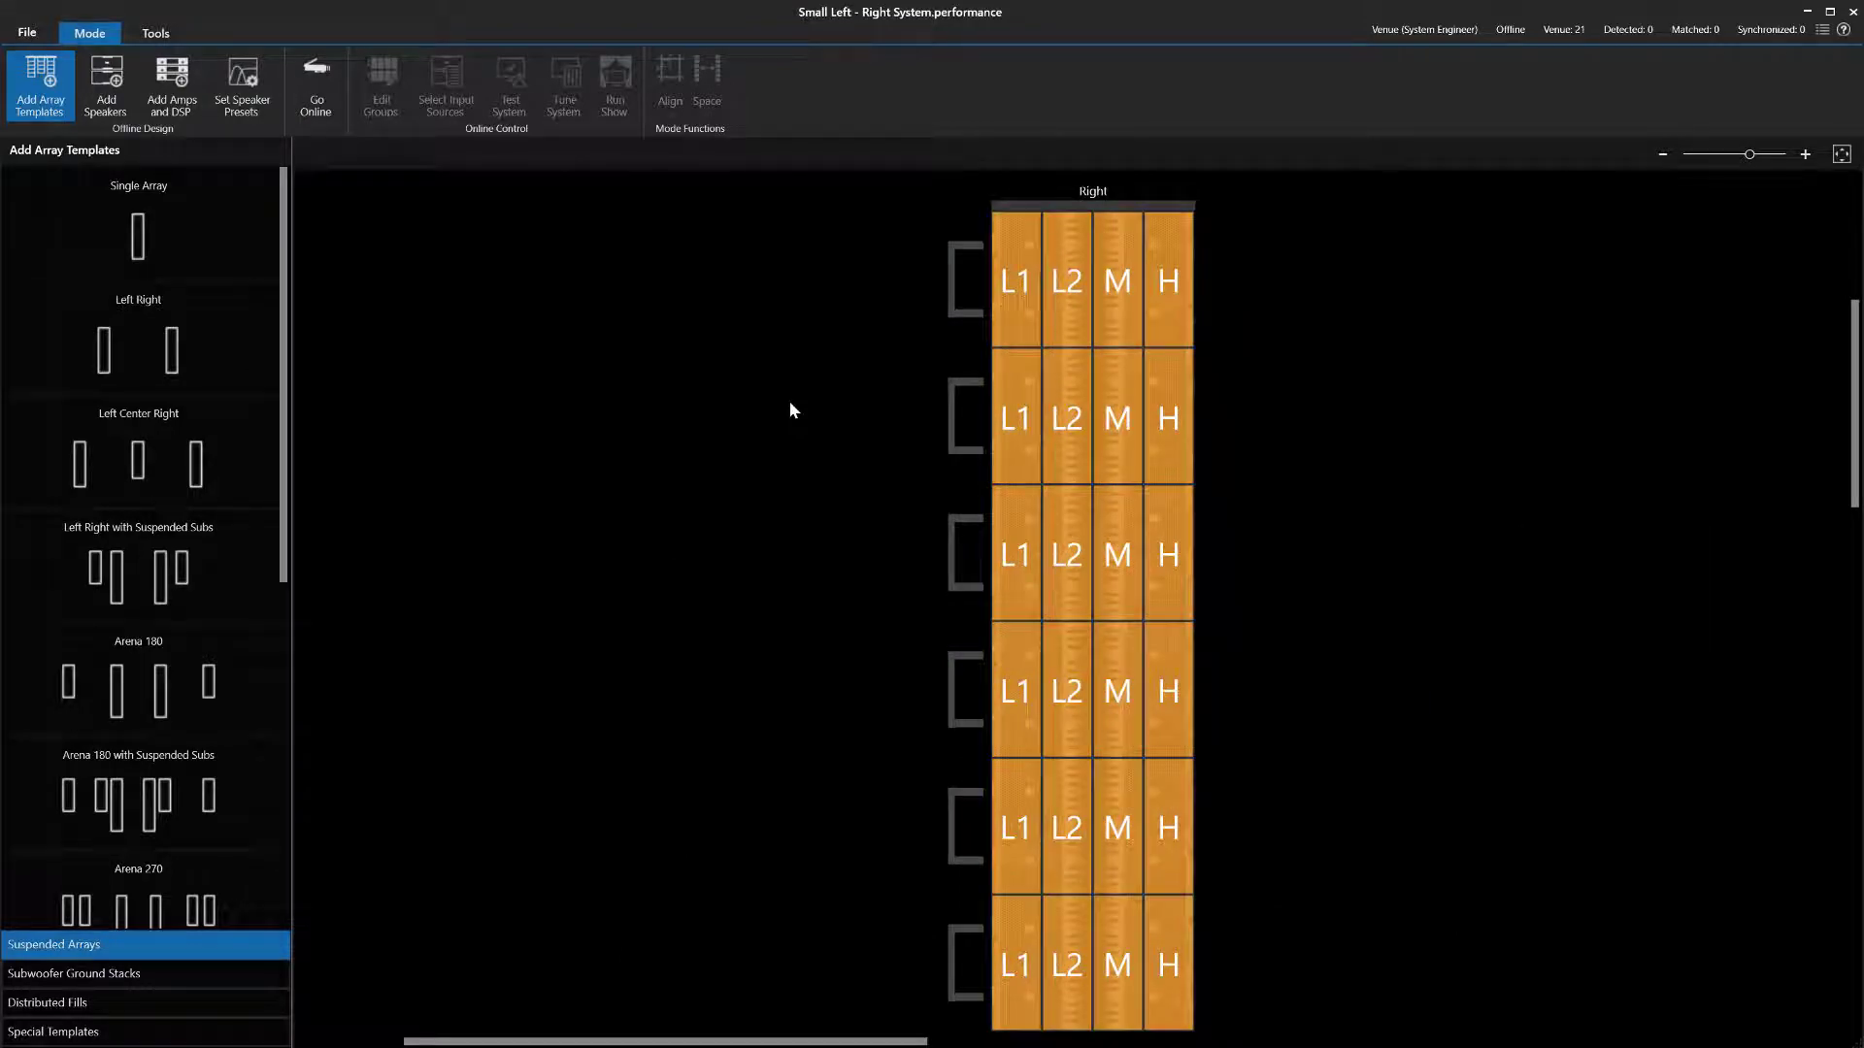
{"action": "key", "text": "space"}
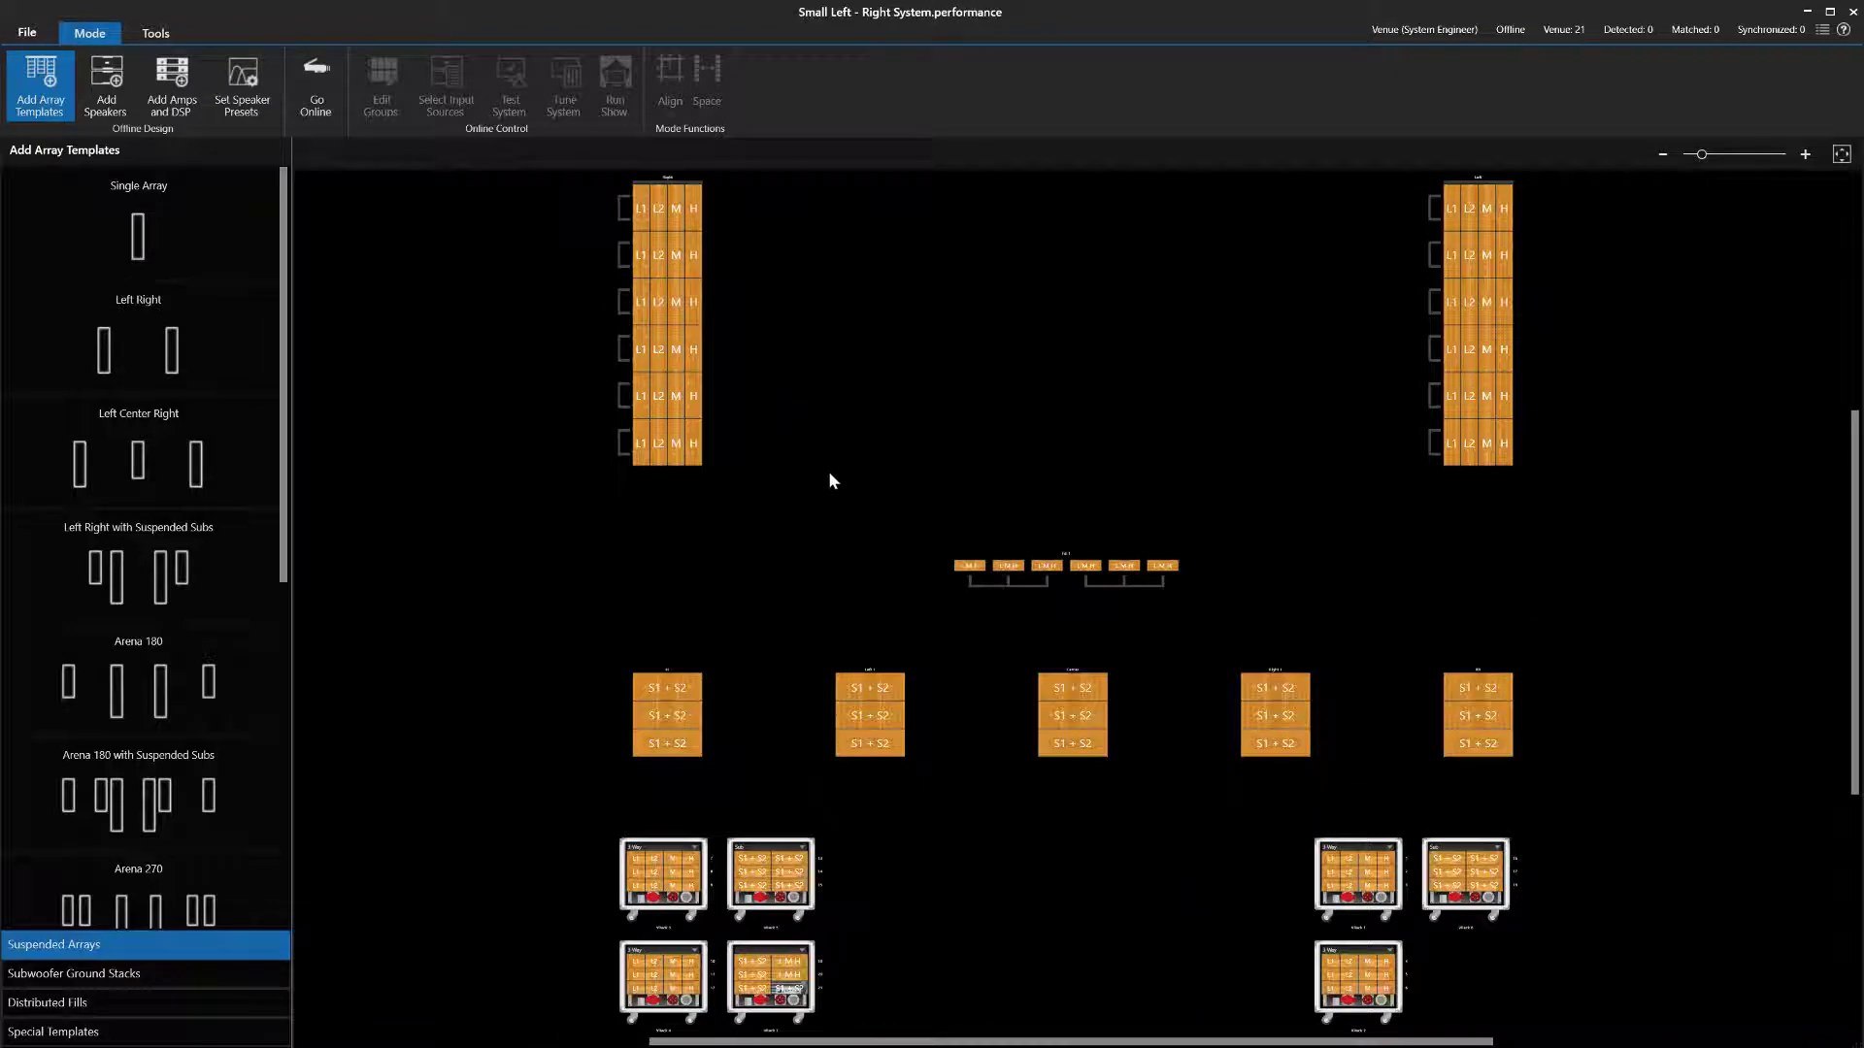
{"action": "left_click_drag", "start_coordinate": [829, 473], "coordinate": [1271, 633]}
{"action": "key", "text": "space"}
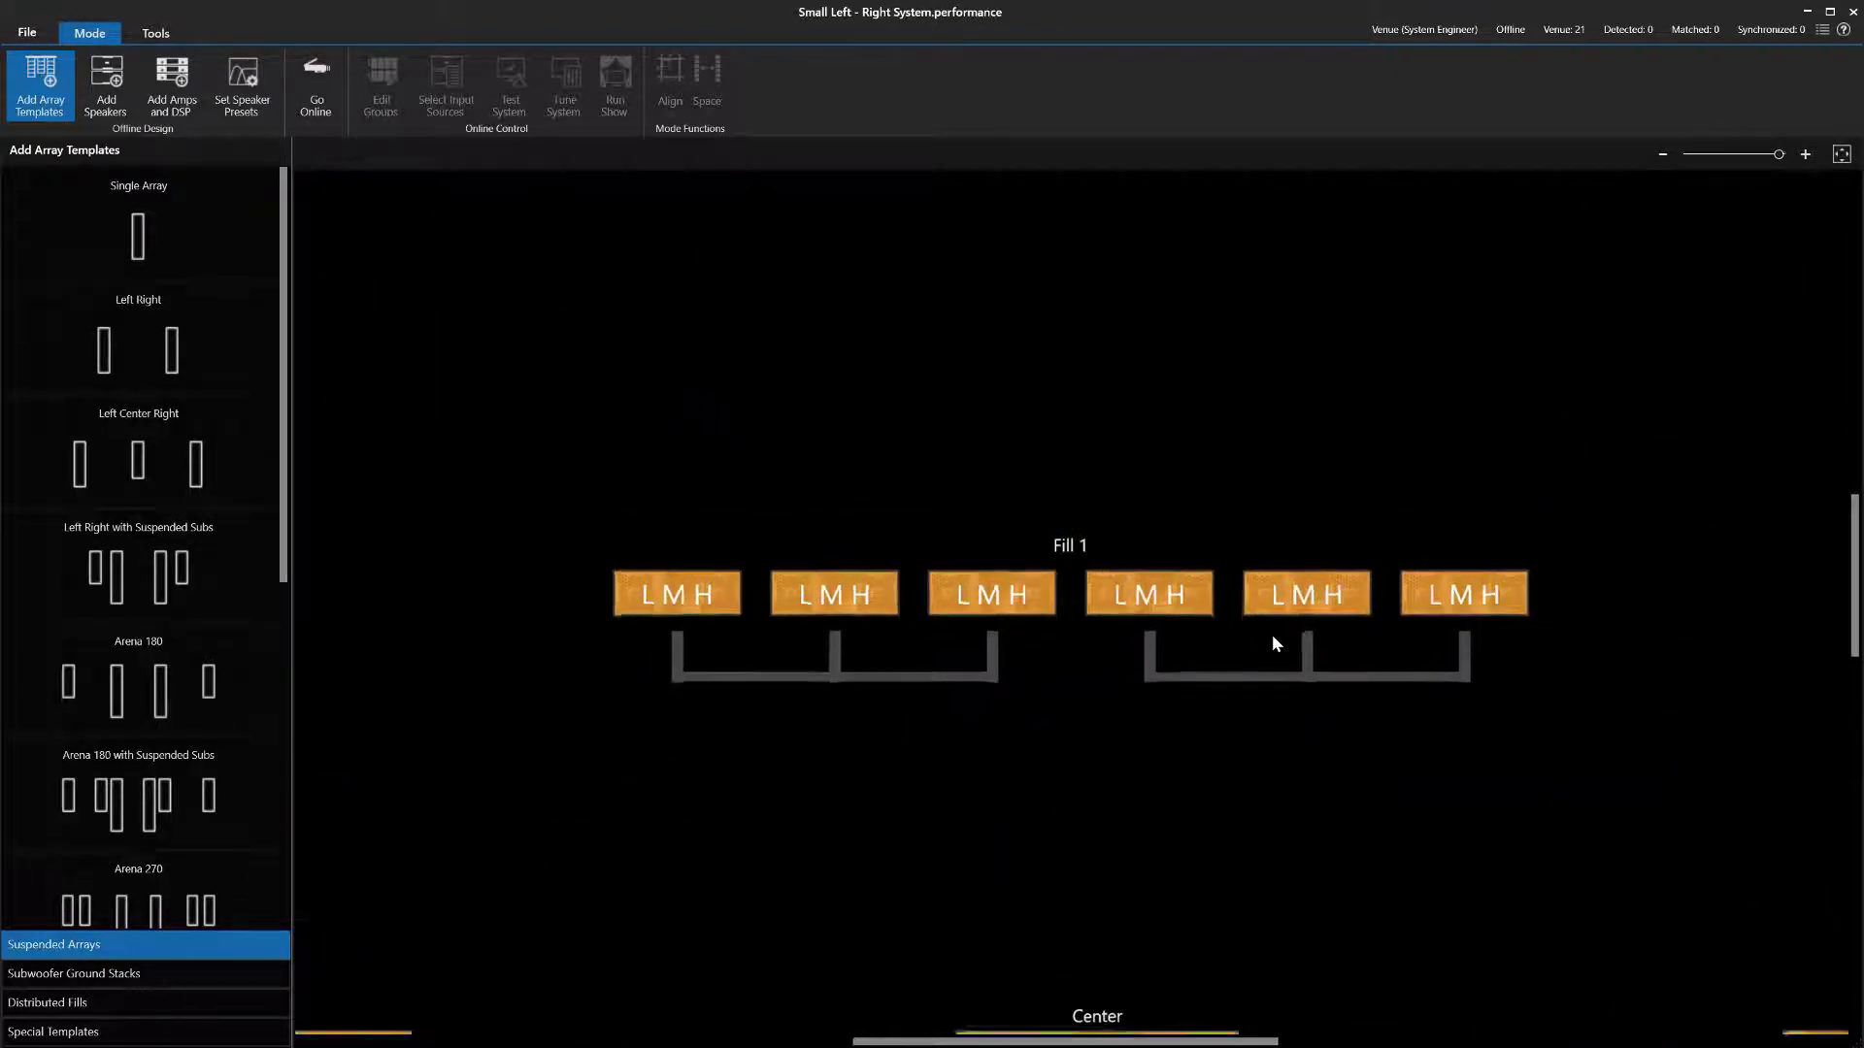
{"action": "key", "text": "space"}
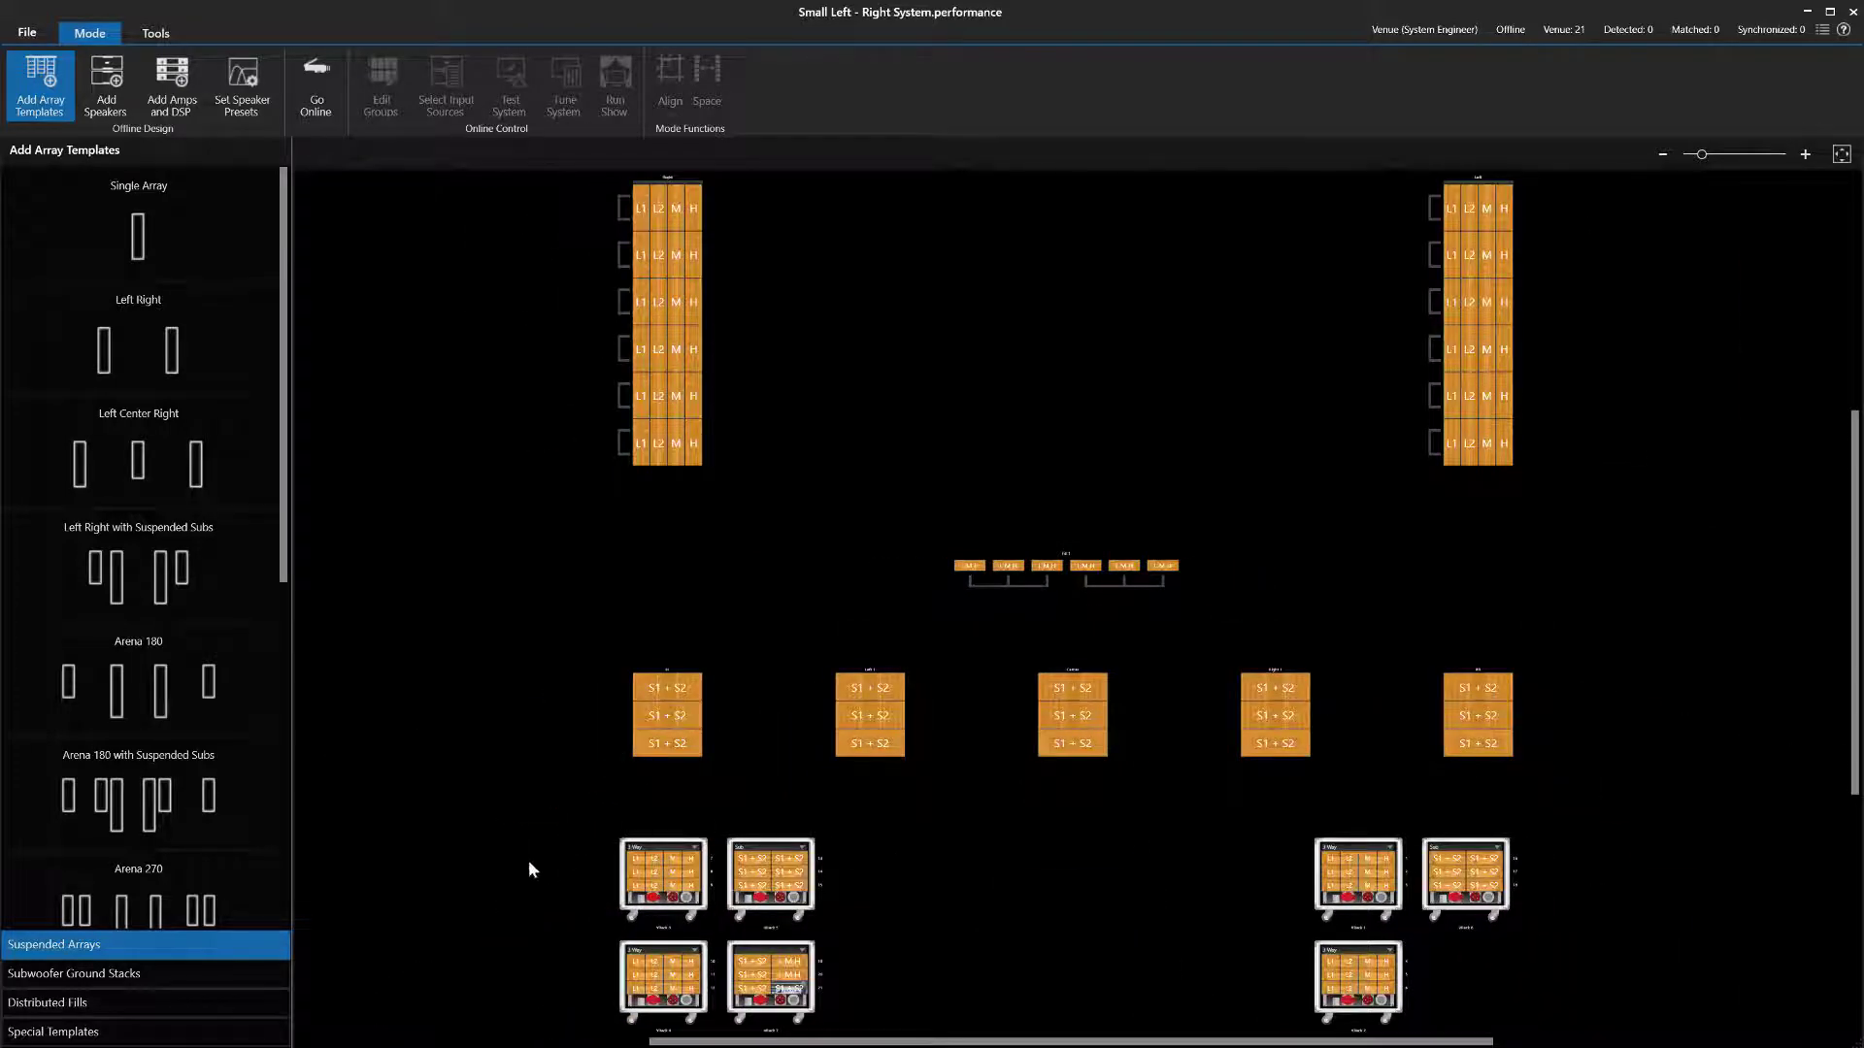
{"action": "left_click_drag", "start_coordinate": [528, 860], "coordinate": [990, 1017]}
{"action": "key", "text": "space"}
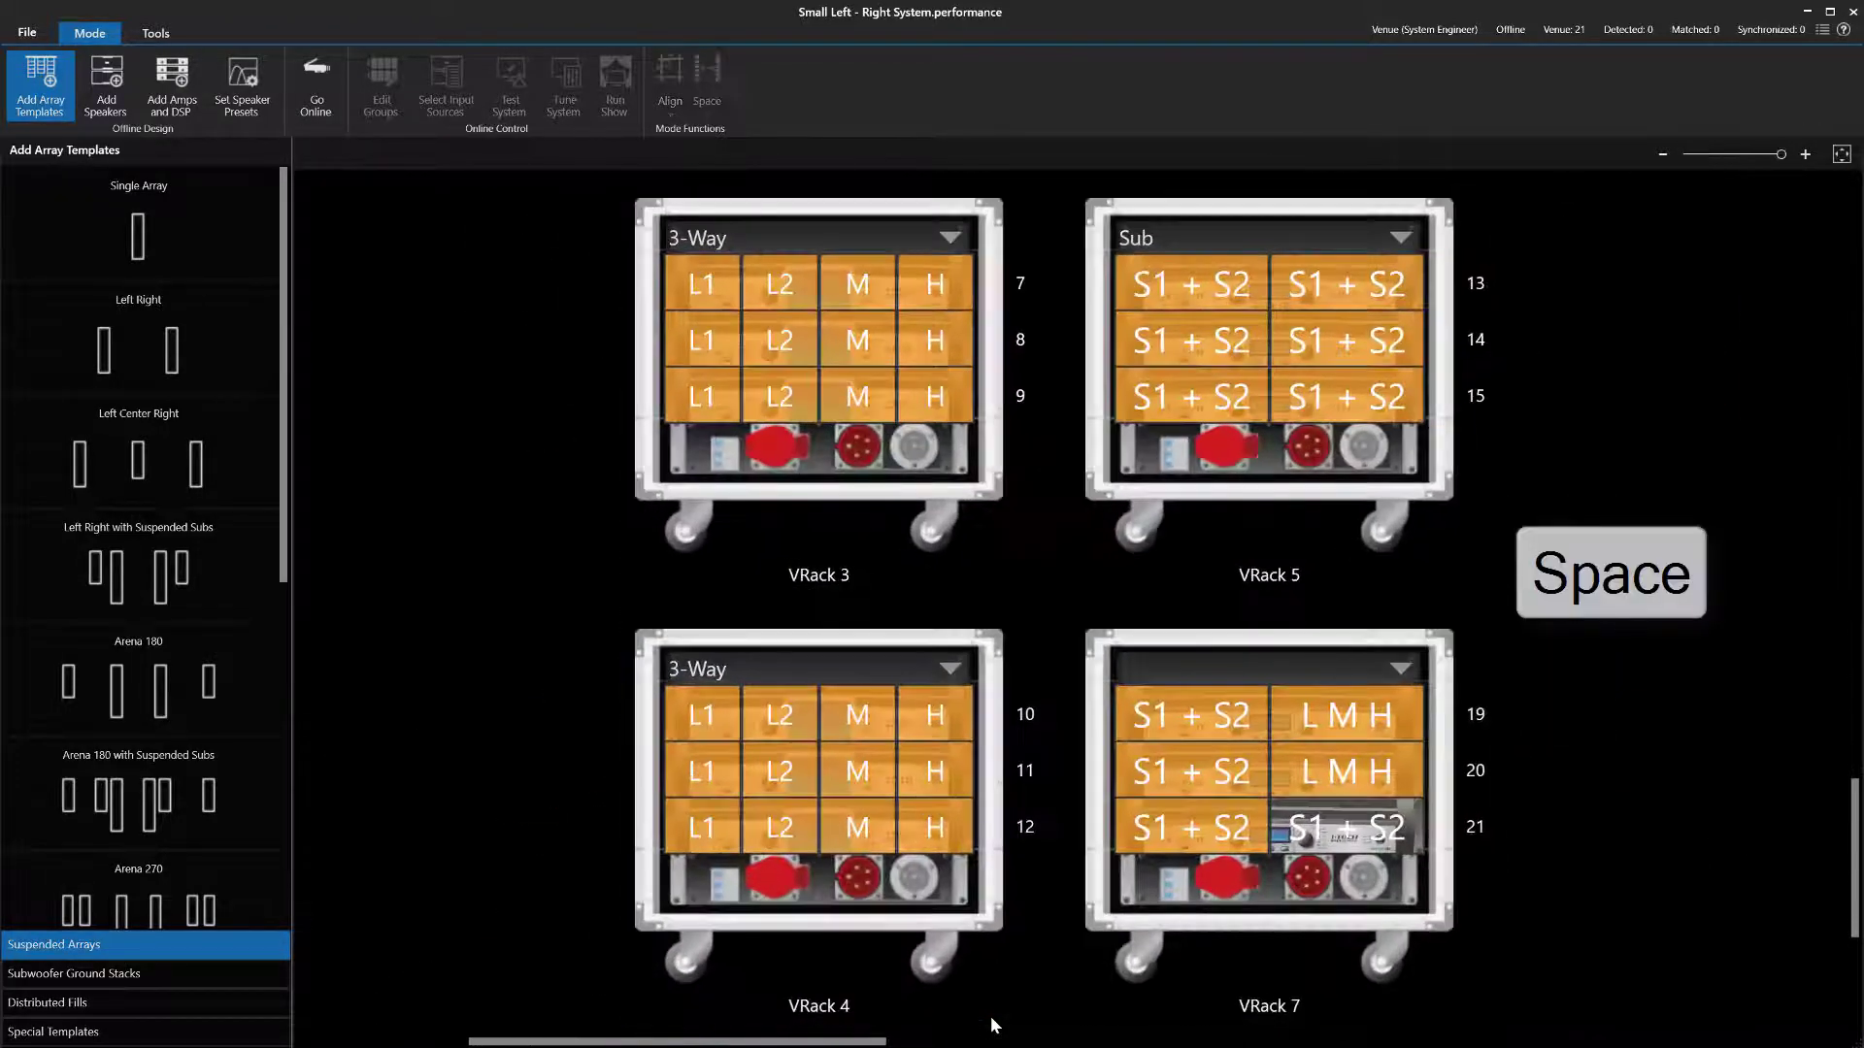
{"action": "key", "text": "space"}
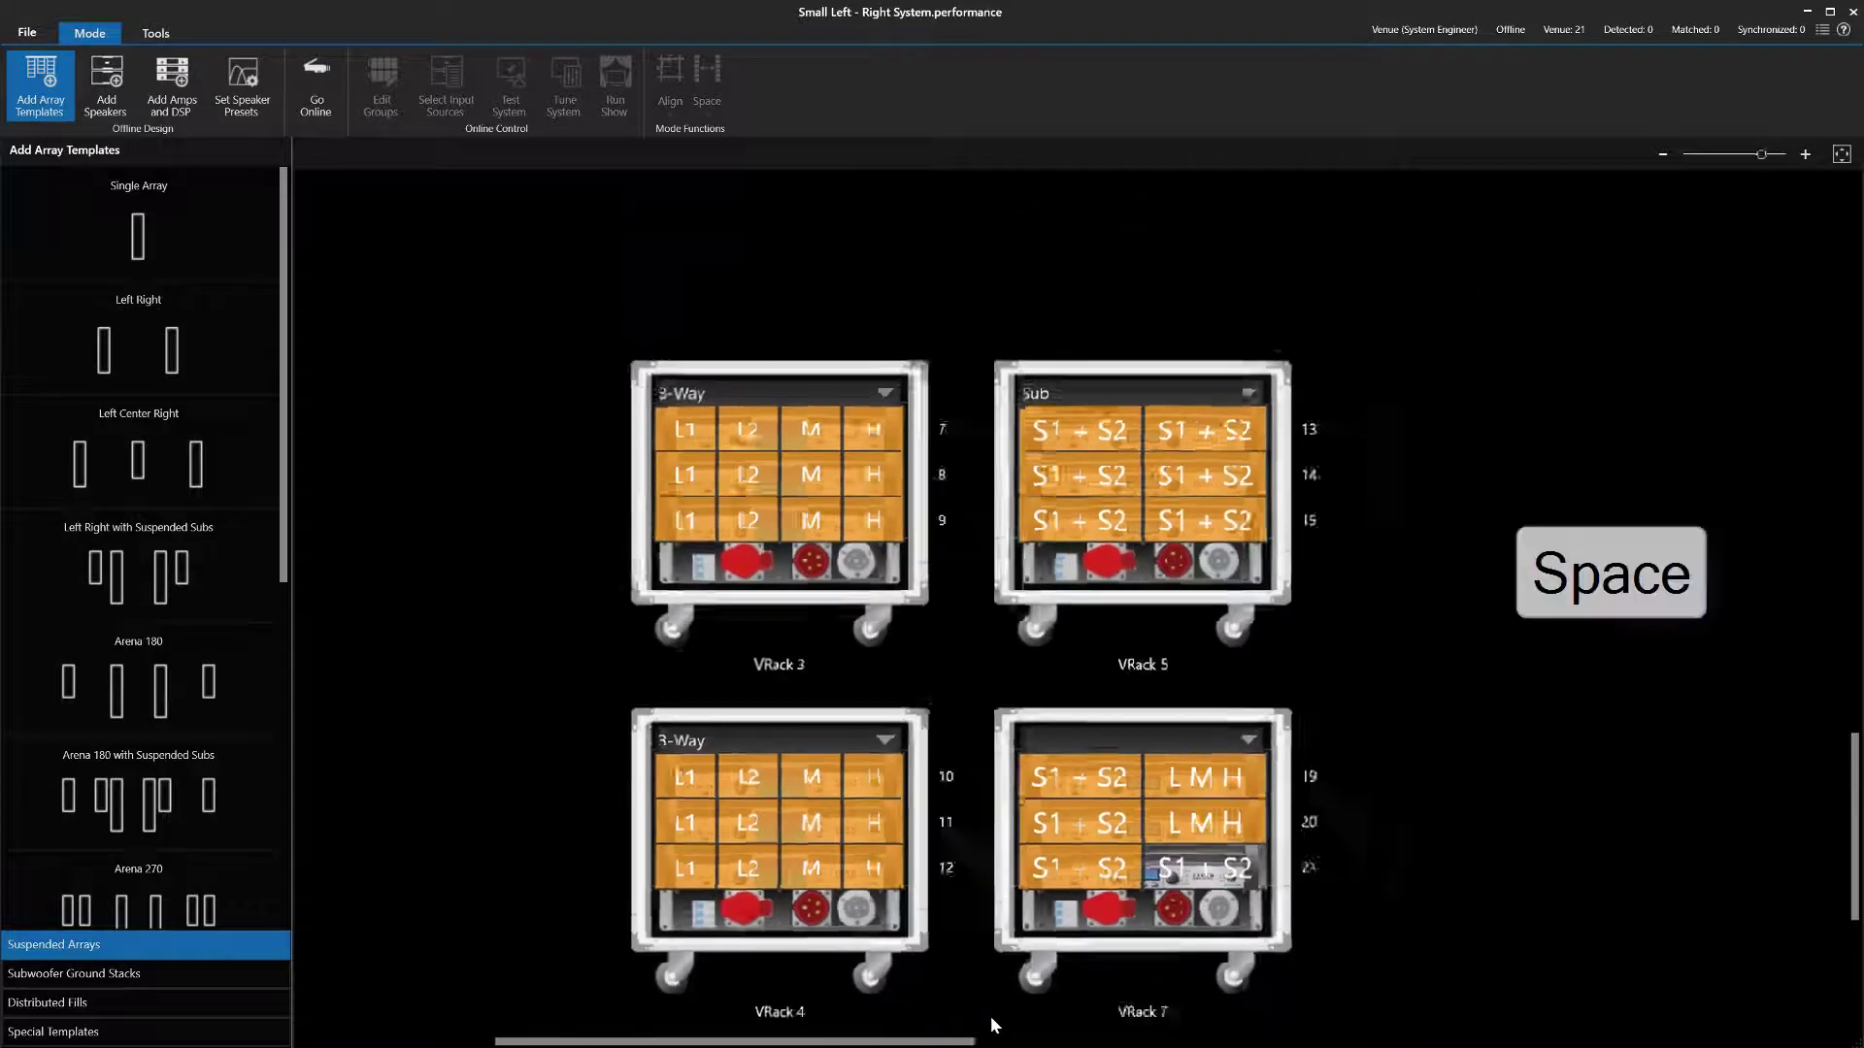
{"action": "left_click_drag", "start_coordinate": [553, 256], "coordinate": [1546, 730]}
{"action": "key", "text": "space"}
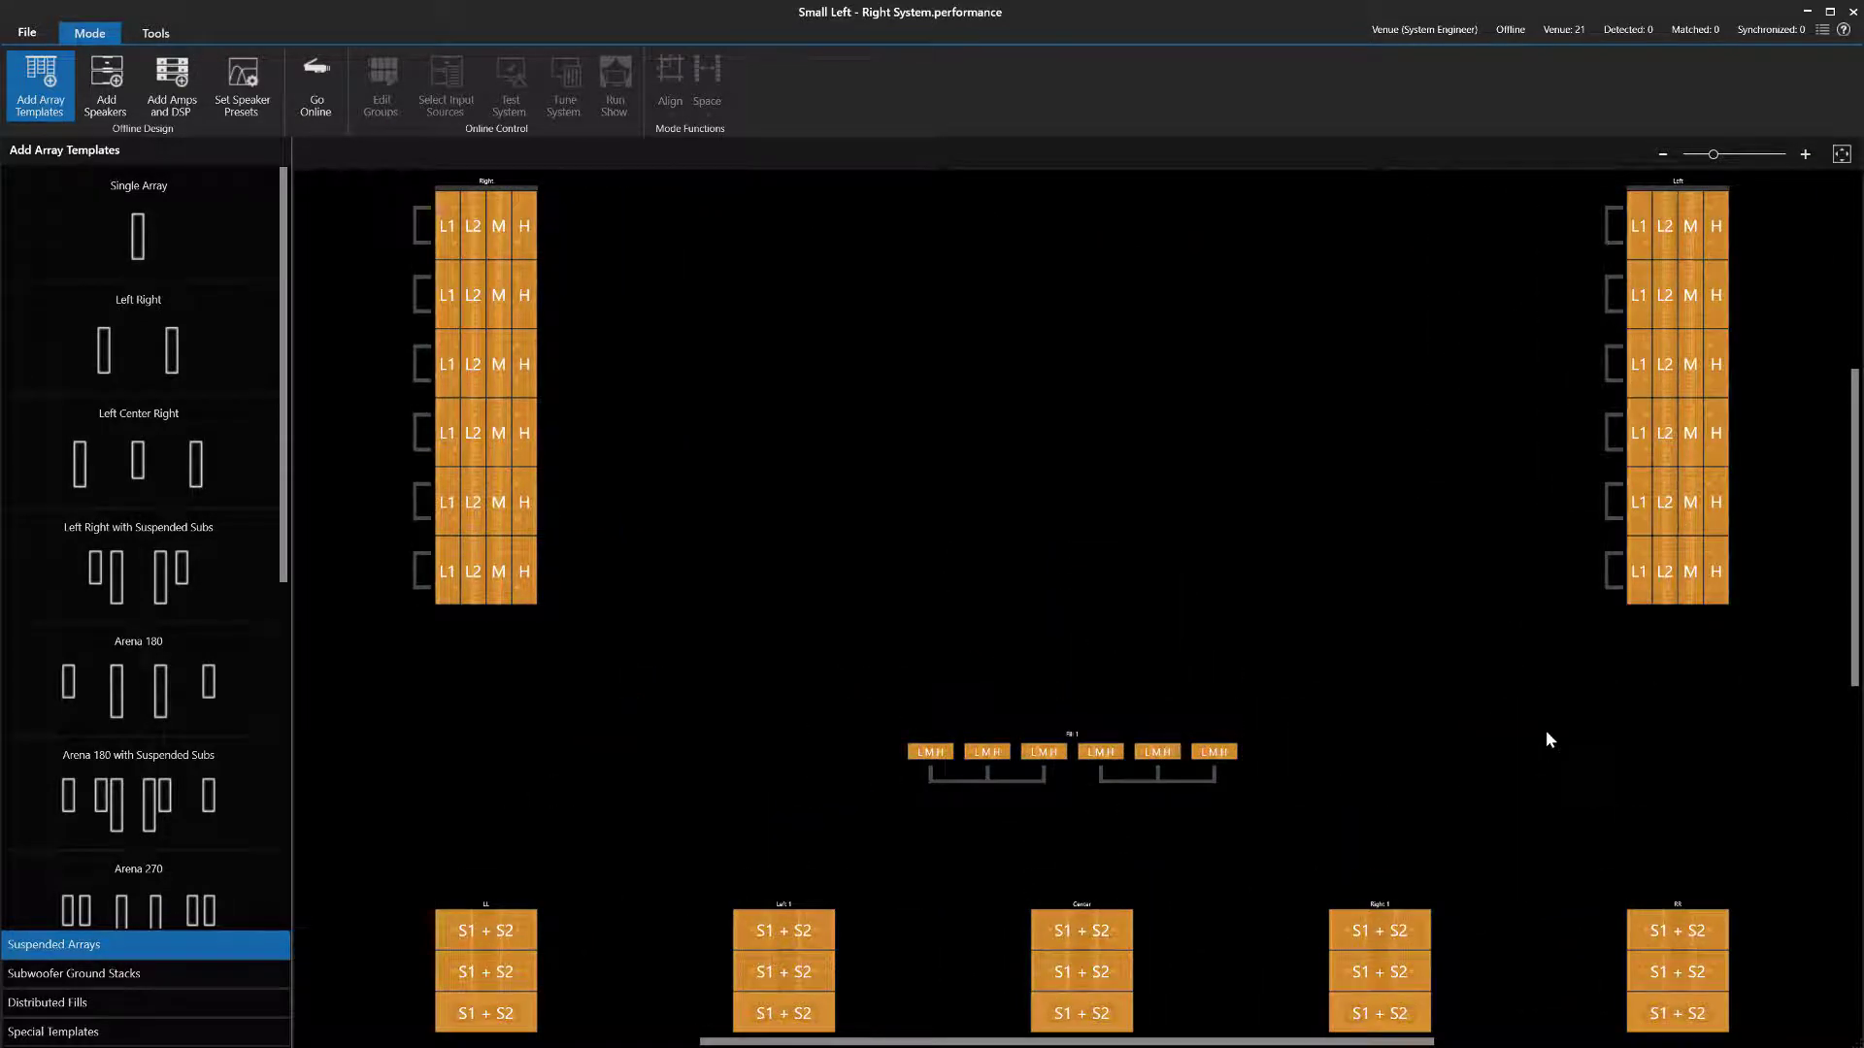
{"action": "key", "text": "space"}
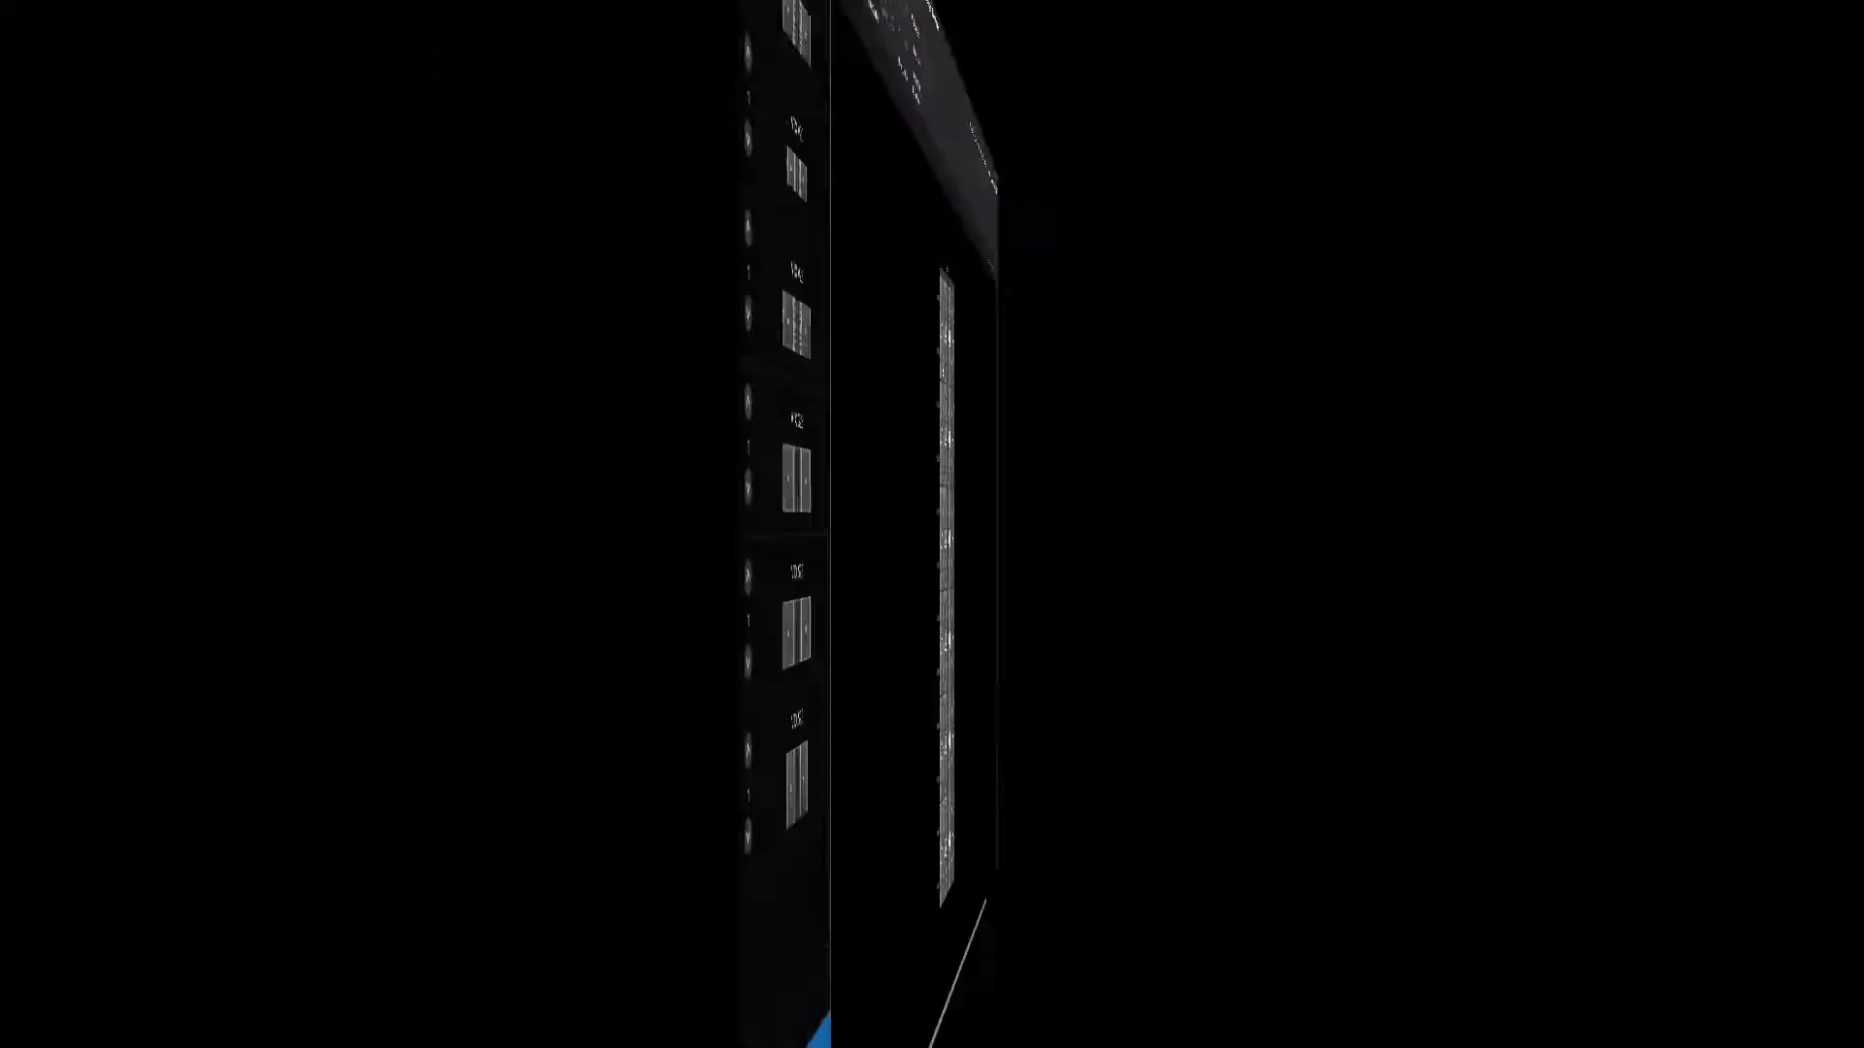
Select one bandpass per cabinet in the Center array, top to bottom: L1, L2, M, L1, H and M
{"action": "left_click", "coordinate": [1034, 356], "text": "ctrl"}
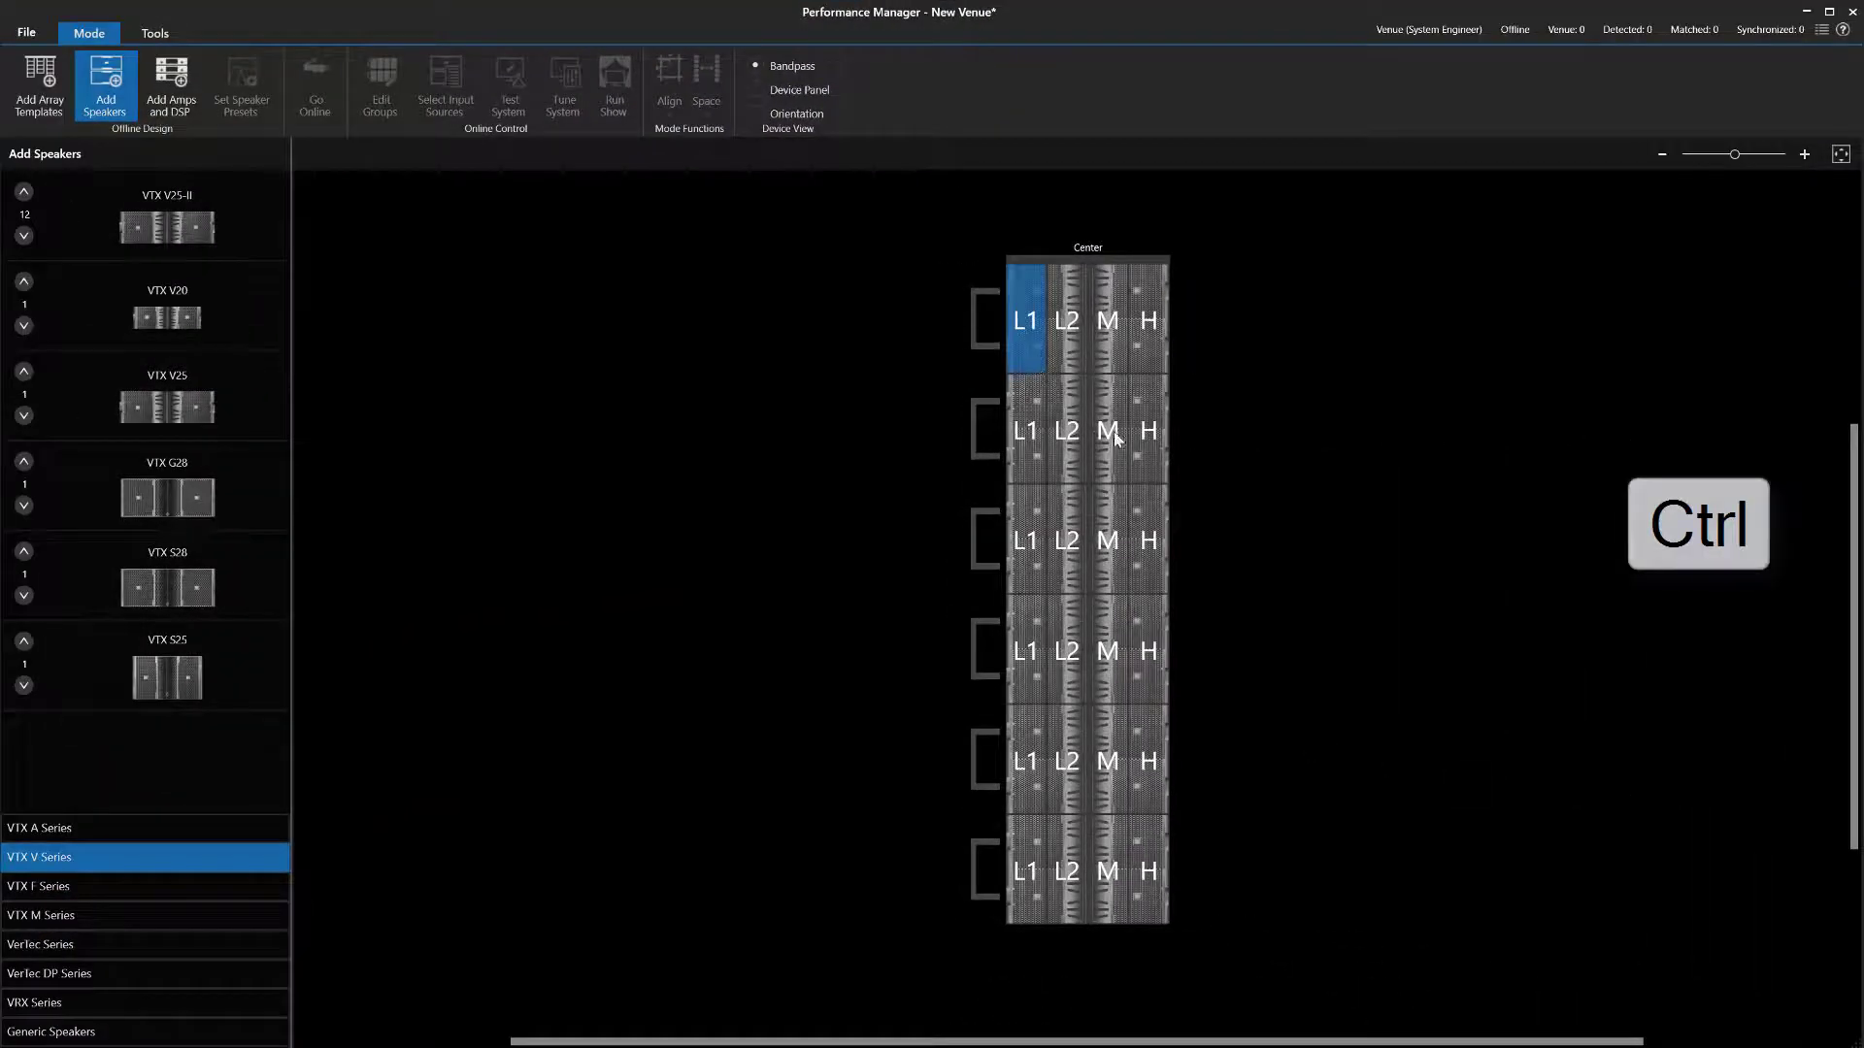
{"action": "left_click", "coordinate": [1075, 446], "text": "ctrl"}
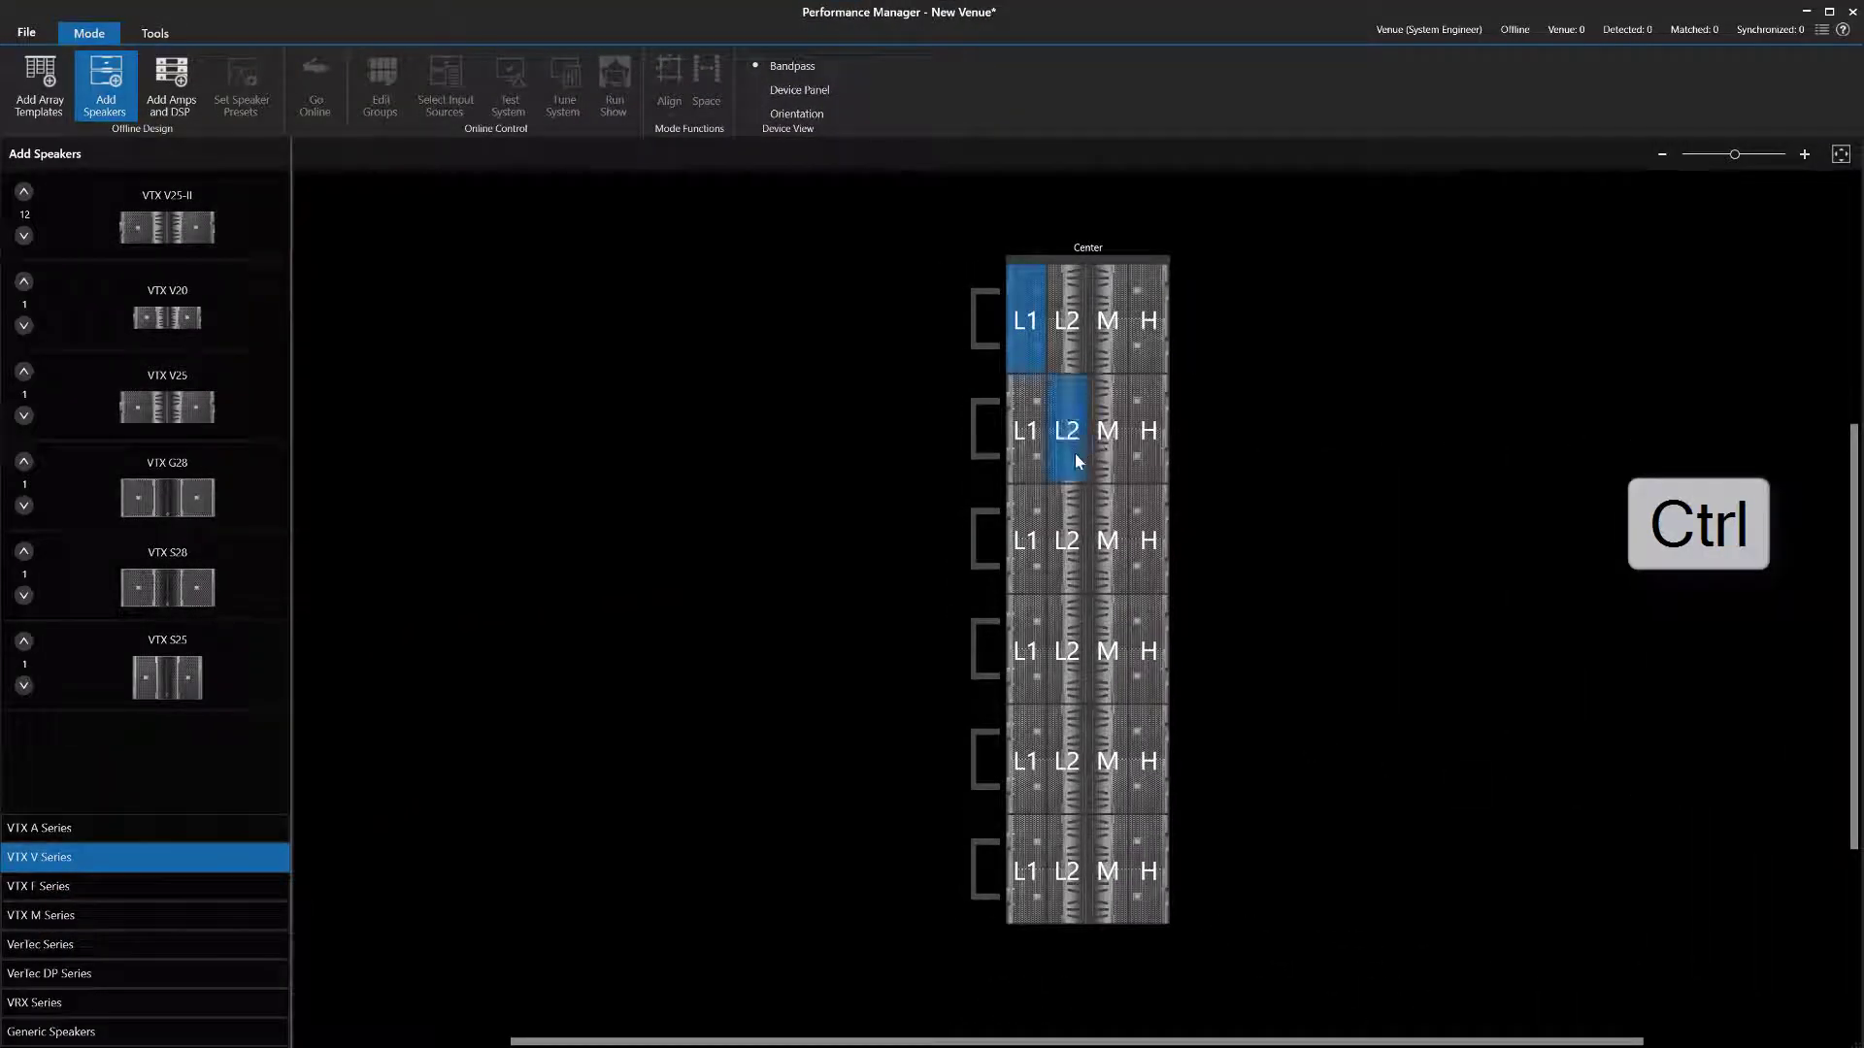
{"action": "left_click", "coordinate": [1116, 555], "text": "ctrl"}
{"action": "left_click", "coordinate": [1148, 760], "text": "ctrl"}
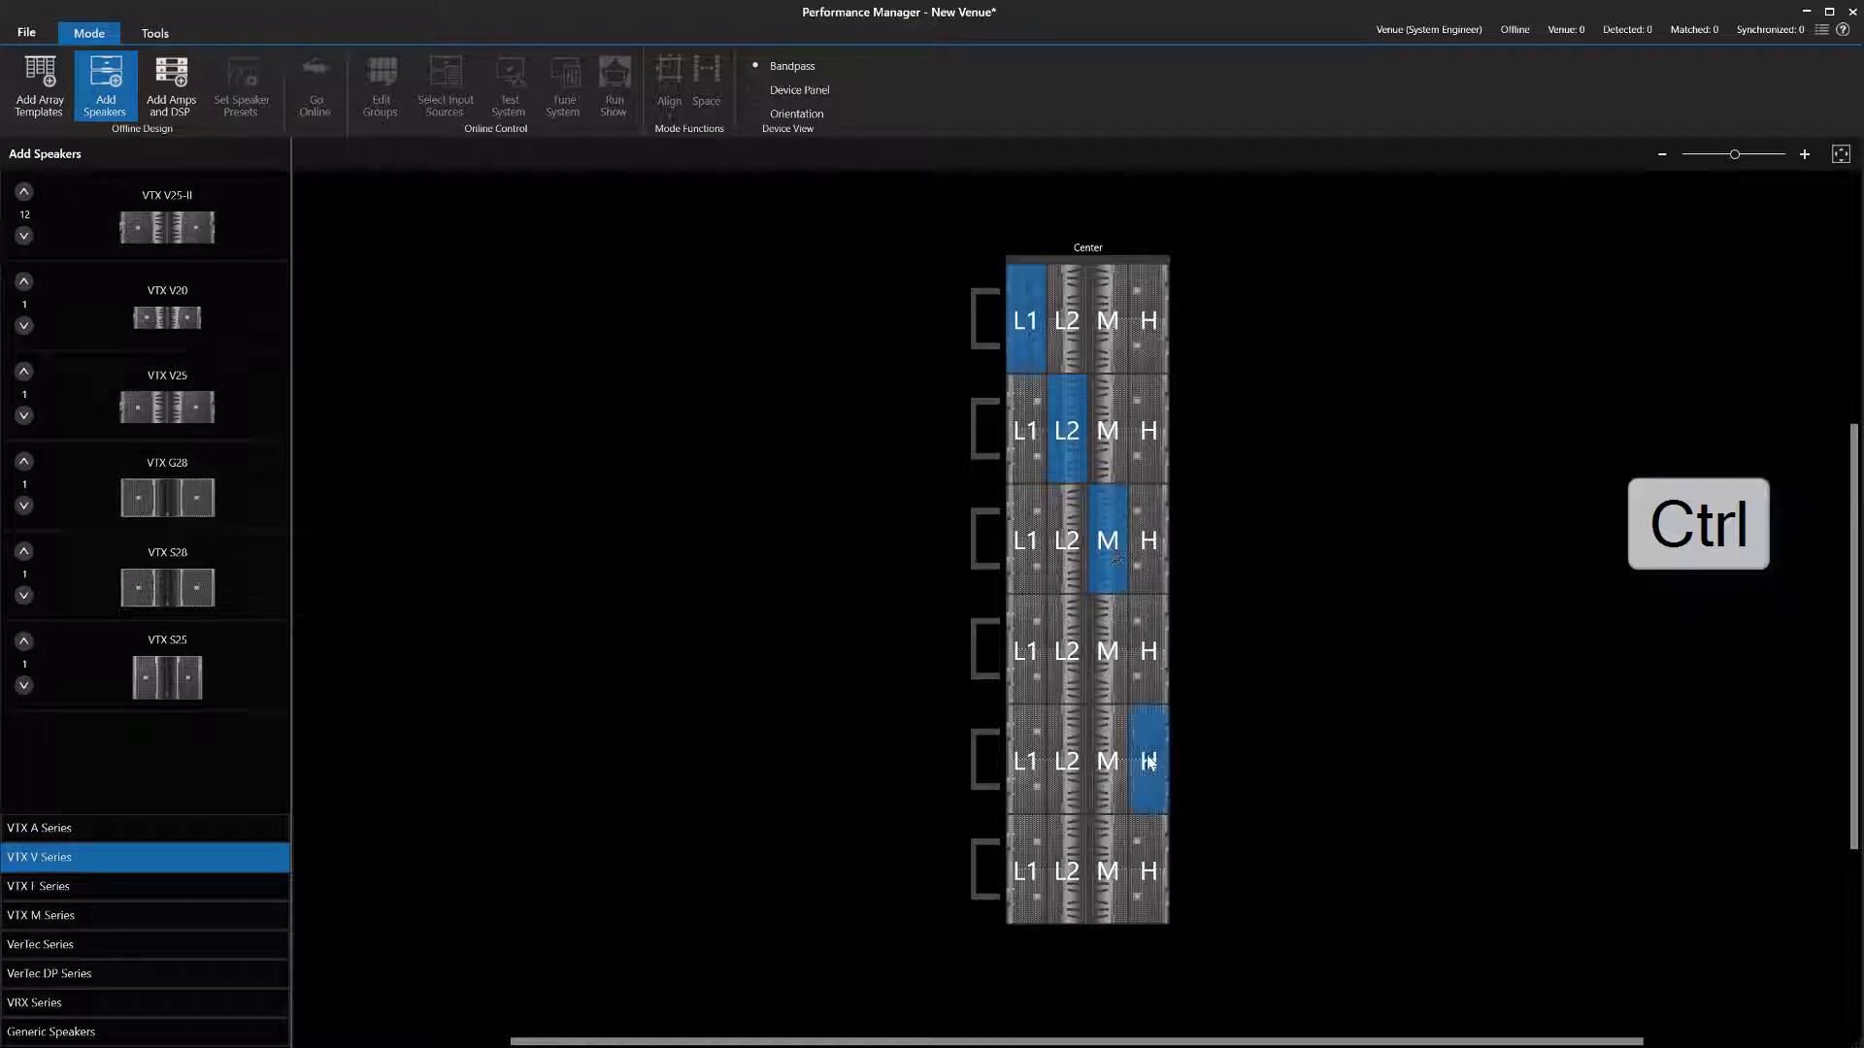
{"action": "left_click", "coordinate": [1021, 660], "text": "ctrl"}
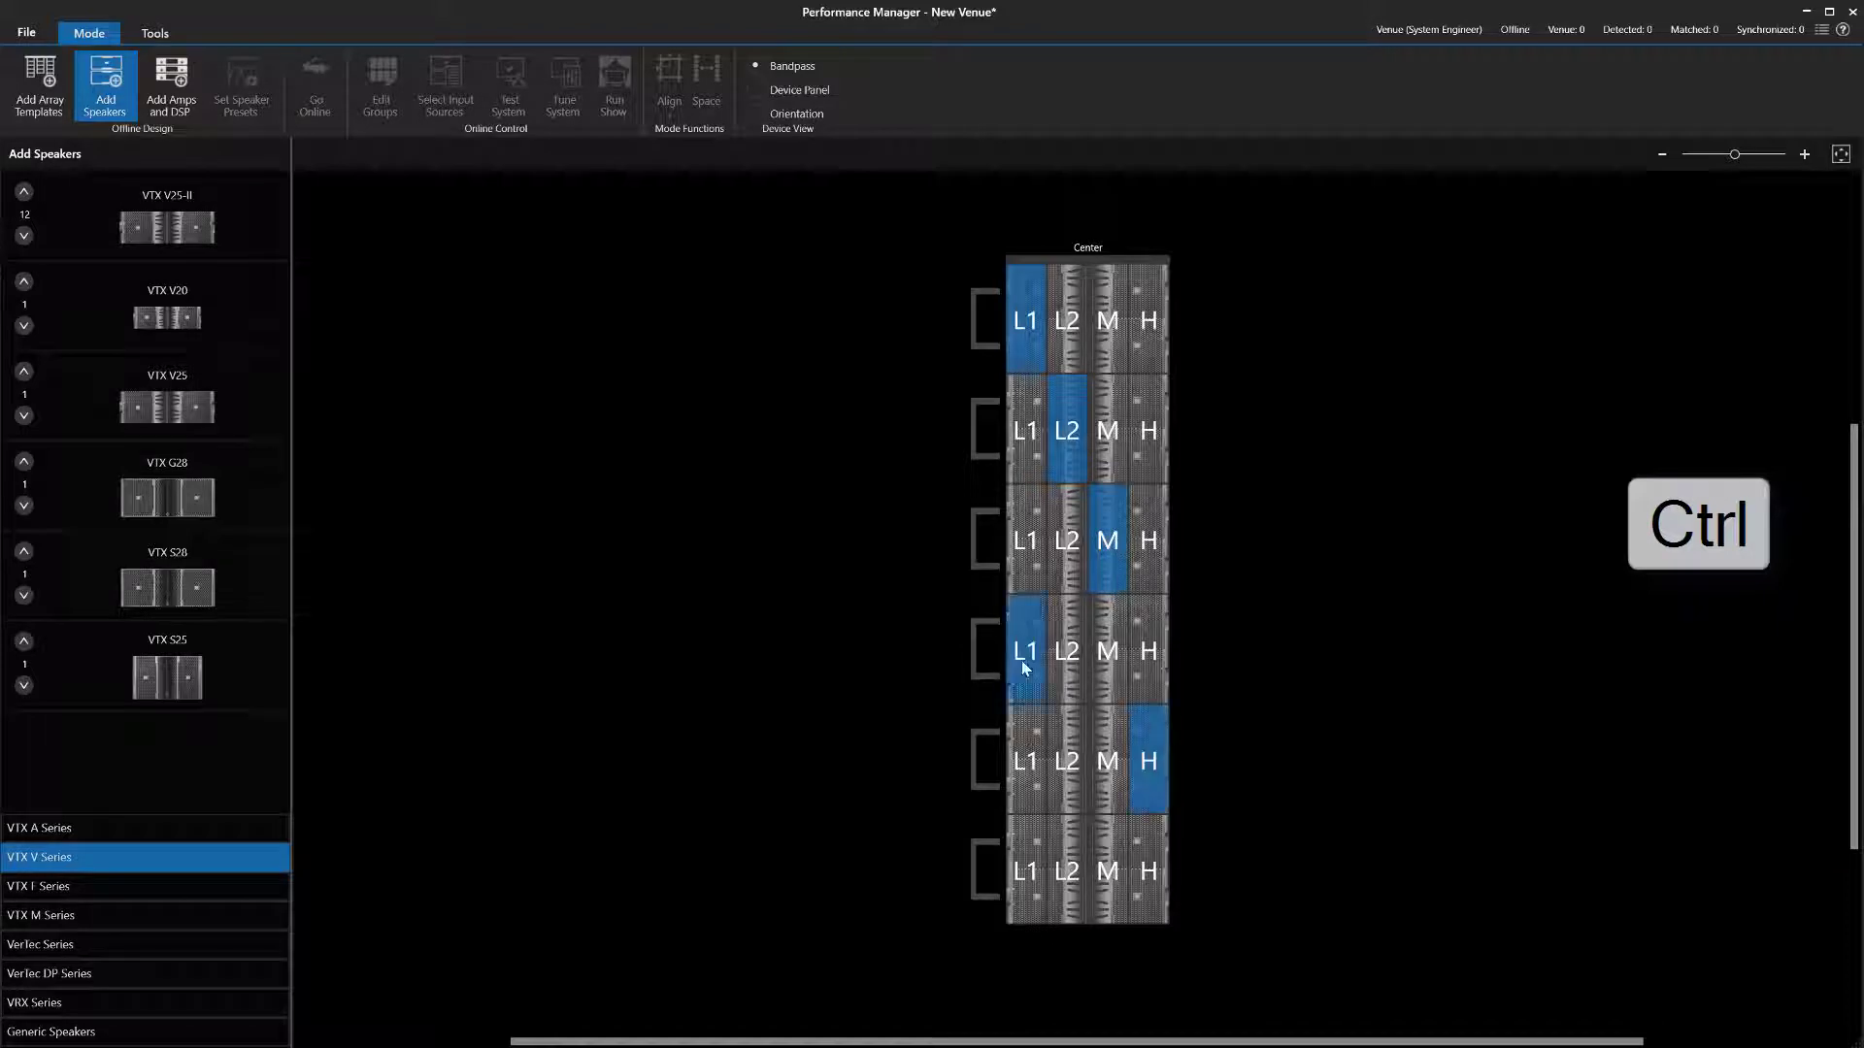
{"action": "left_click", "coordinate": [1103, 872], "text": "ctrl"}
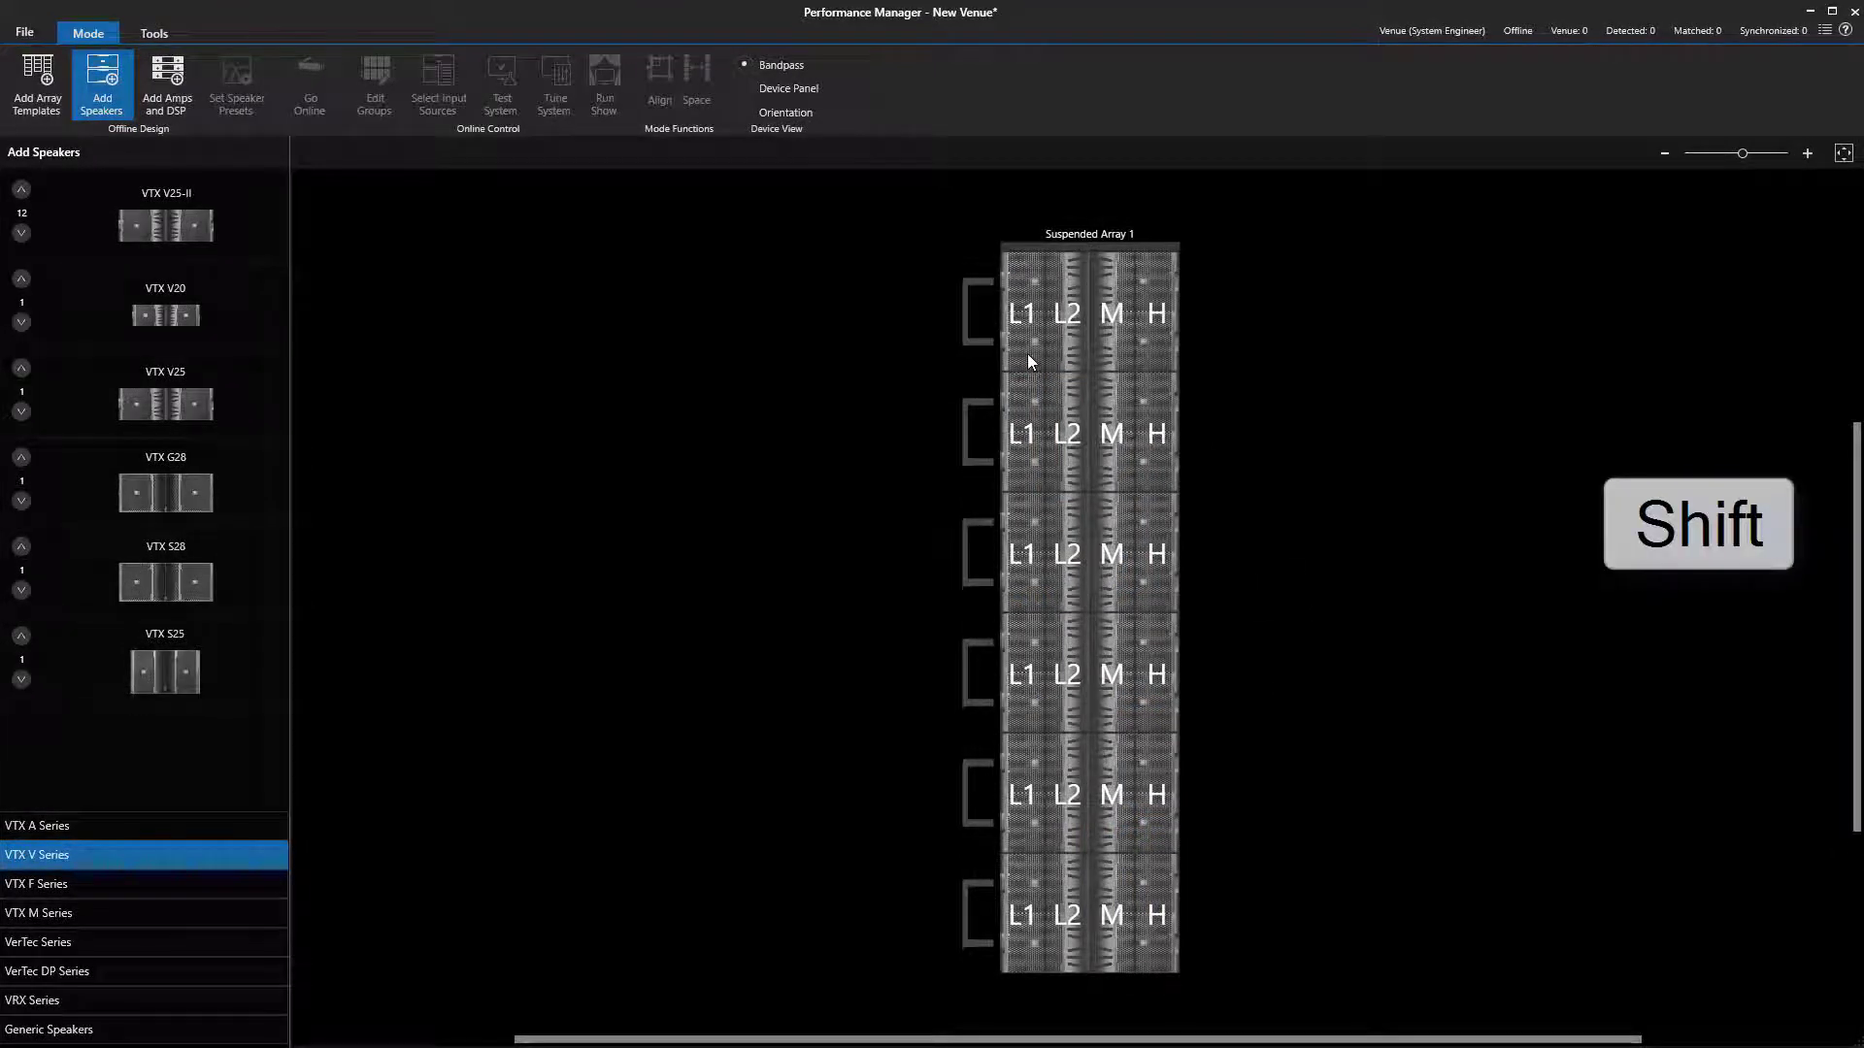
Select the top three cabinets of Suspended Array 1 one after another, and replace that selection with cabinets two to four
{"action": "left_click", "coordinate": [1027, 355], "text": "shift"}
{"action": "left_click", "coordinate": [1155, 358], "text": "shift"}
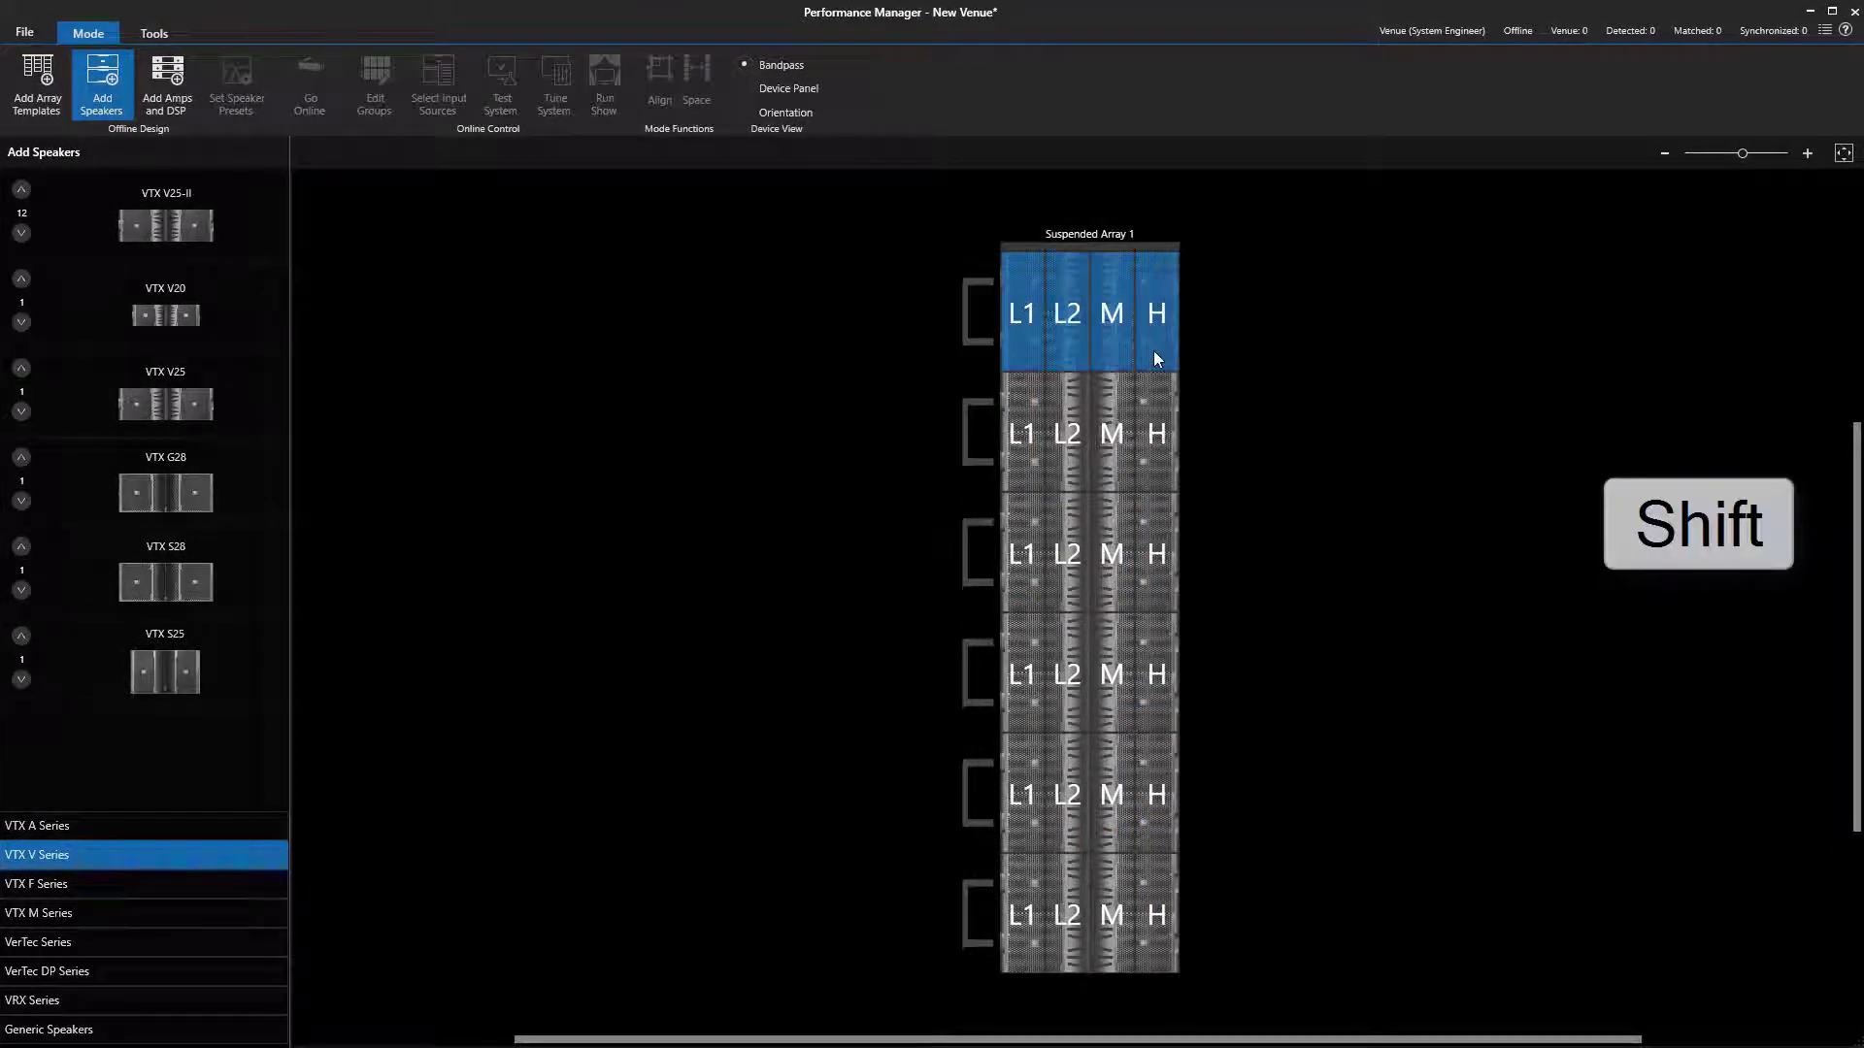
{"action": "left_click", "coordinate": [1153, 412], "text": "shift"}
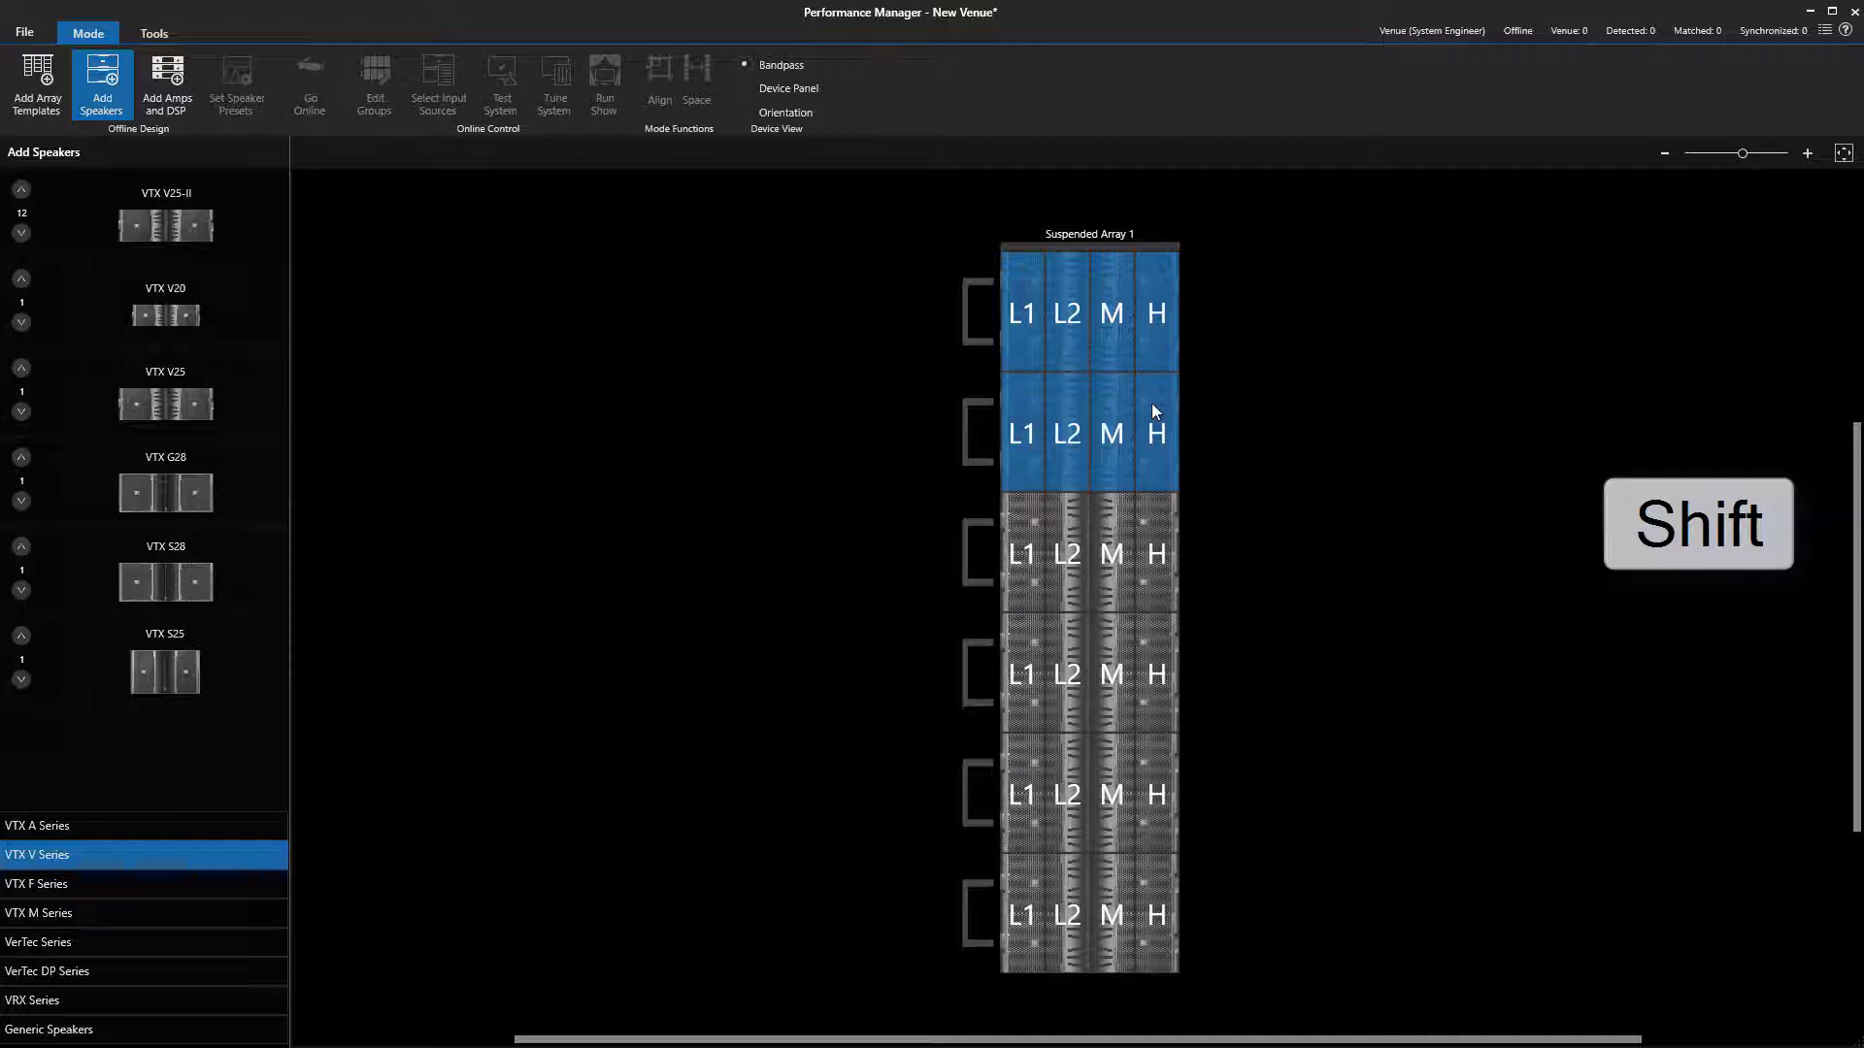
{"action": "left_click", "coordinate": [1161, 549], "text": "shift"}
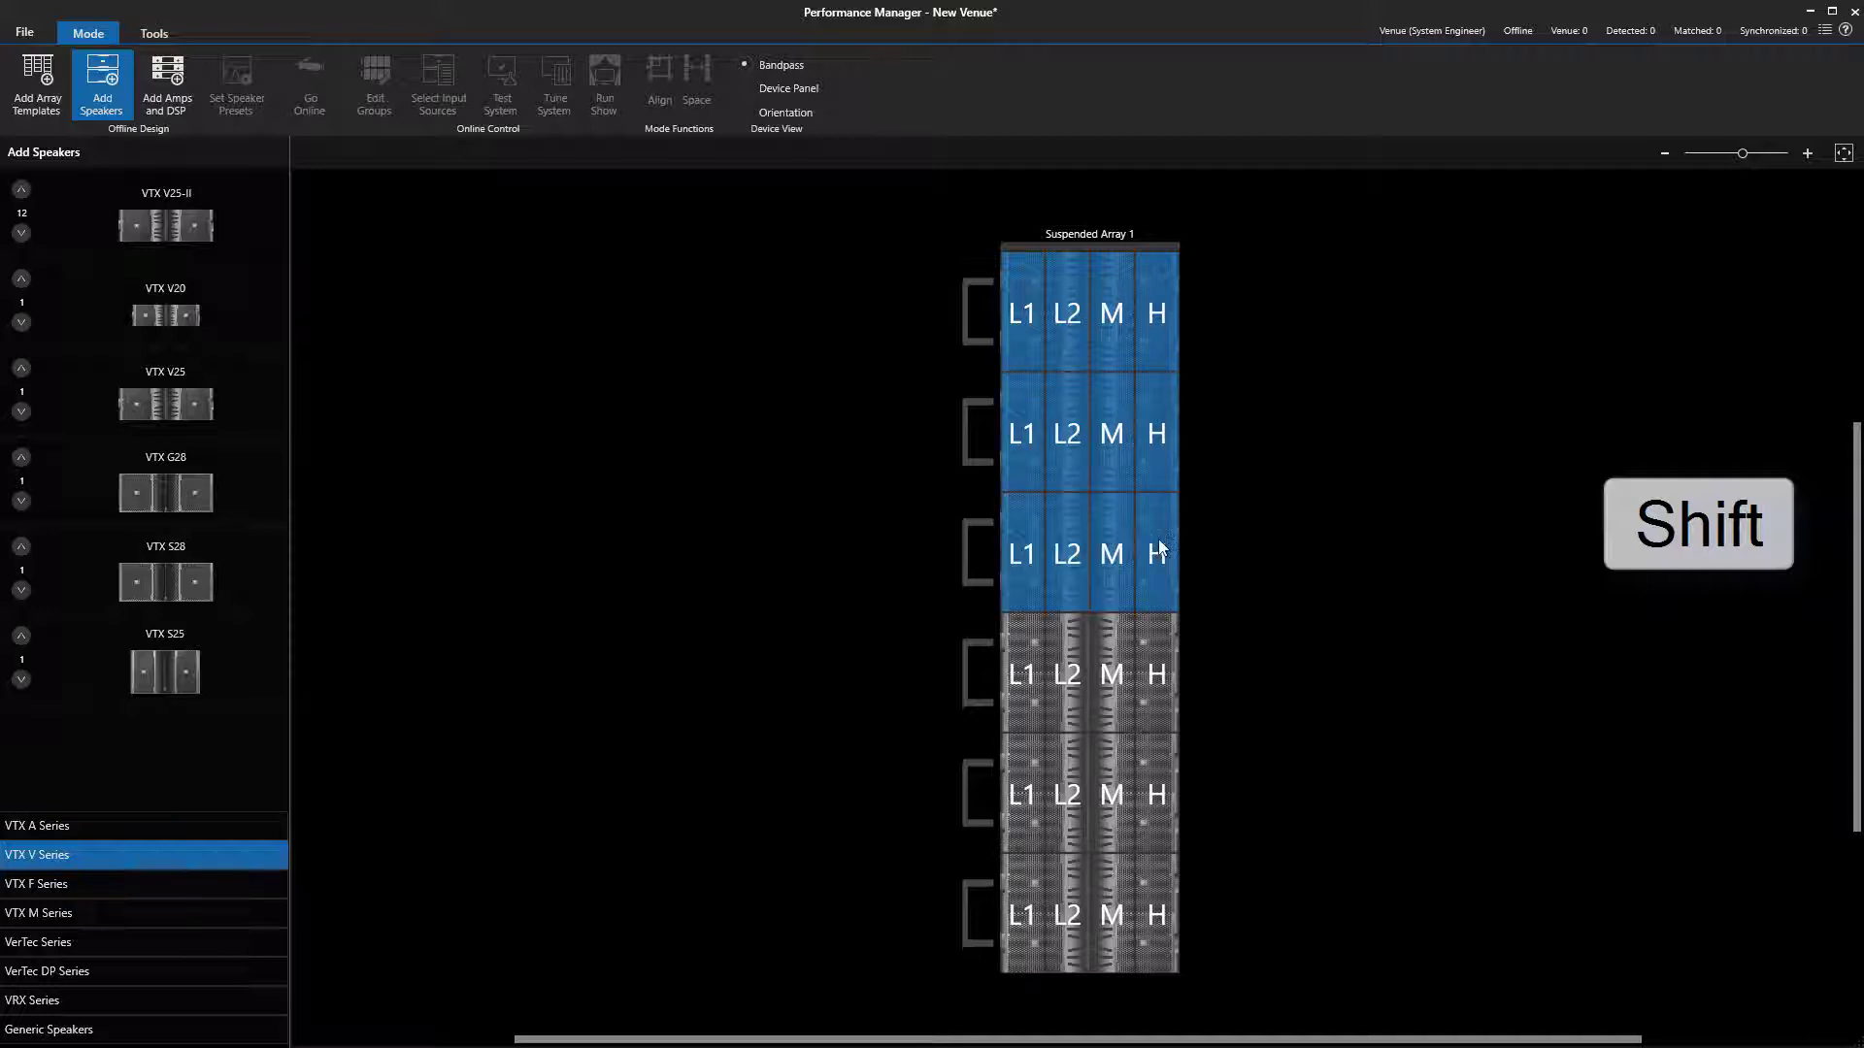
{"action": "left_click", "coordinate": [1023, 437]}
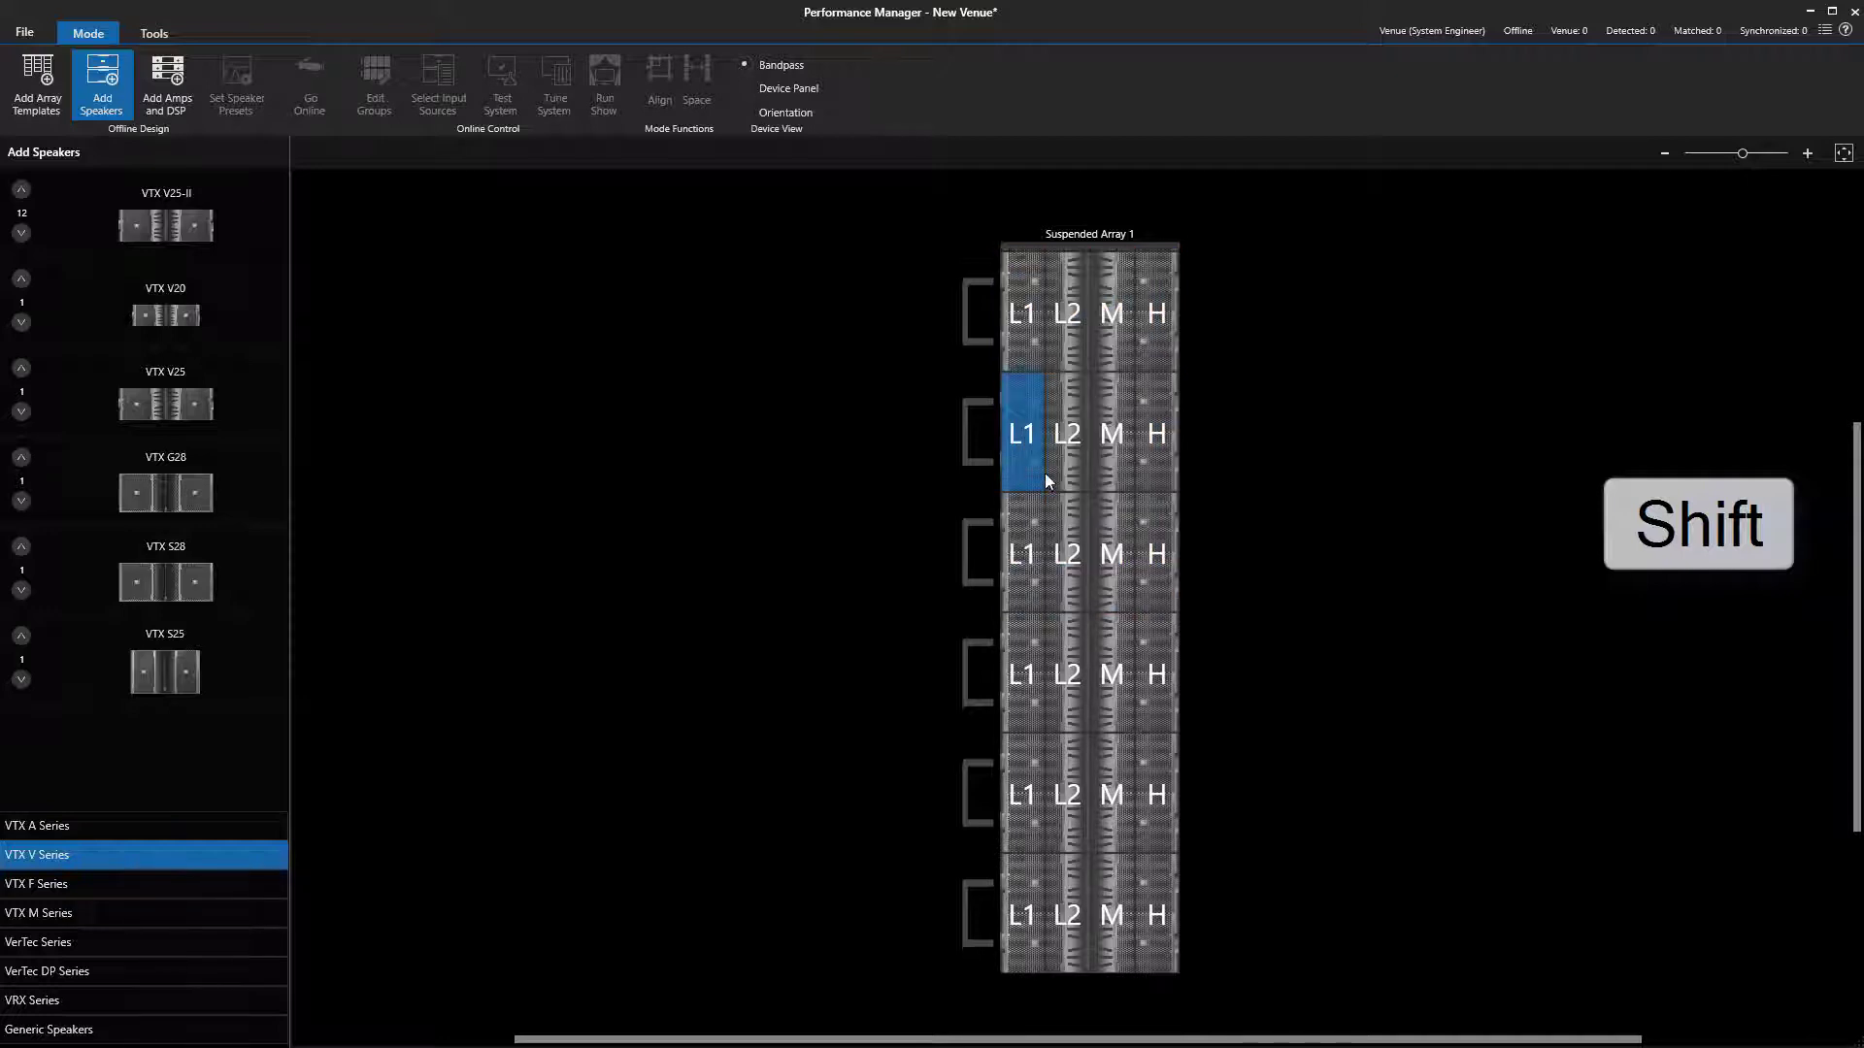
{"action": "left_click", "coordinate": [1161, 674], "text": "shift"}
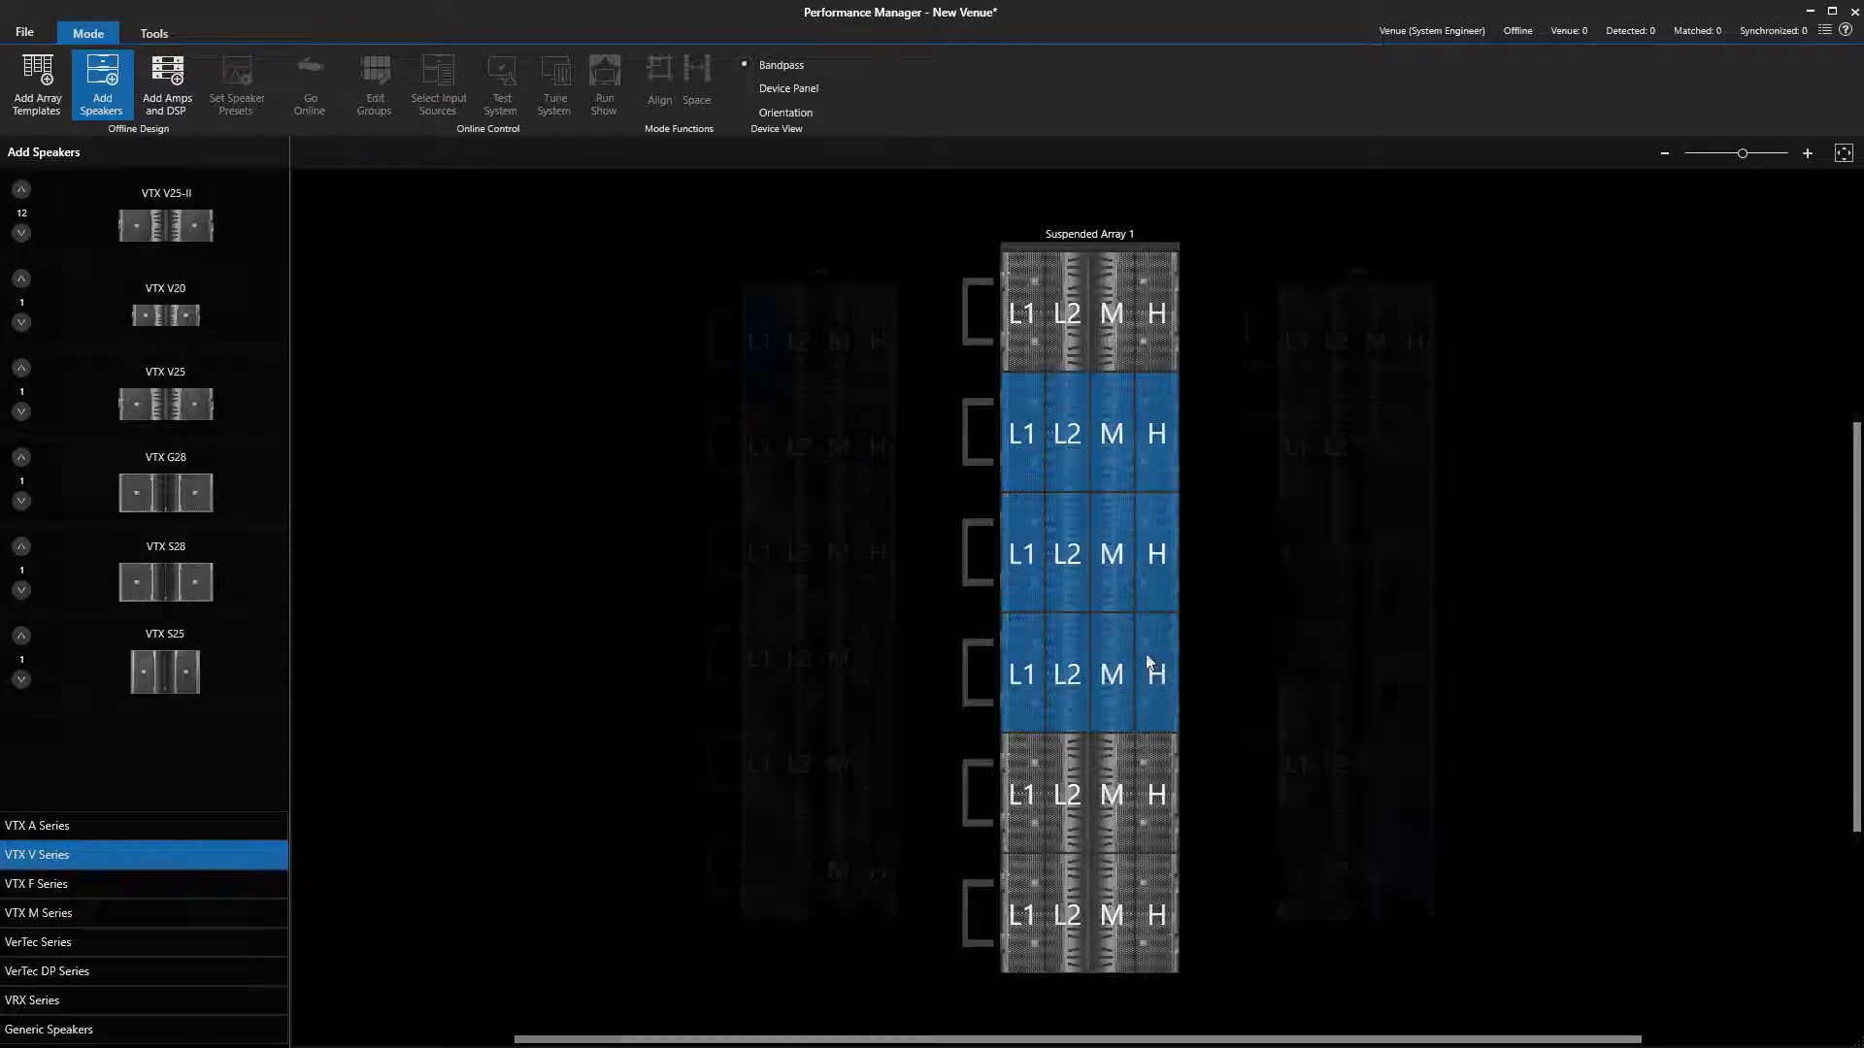
Select every bandpass of both the Left and Right arrays together, and clear the selection
{"action": "left_click", "coordinate": [761, 366]}
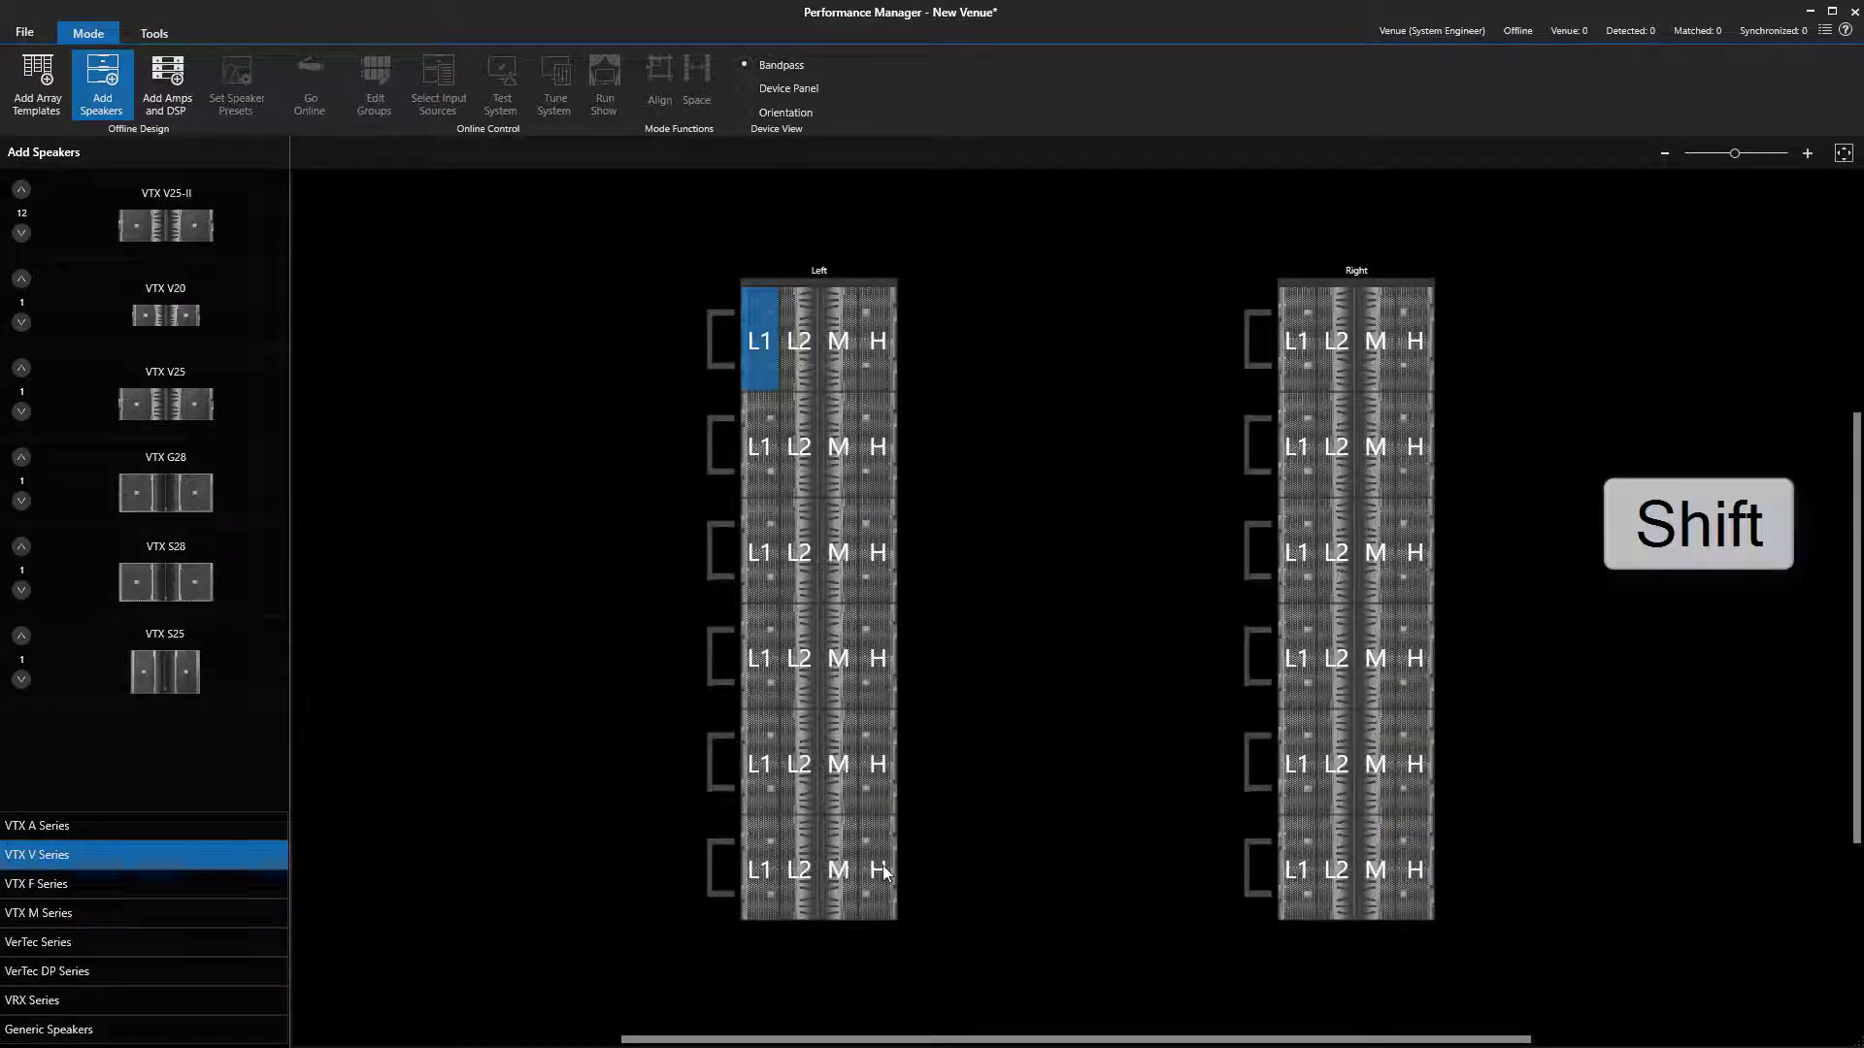
{"action": "left_click", "coordinate": [883, 865], "text": "shift"}
{"action": "left_click", "coordinate": [1294, 370], "text": "shift"}
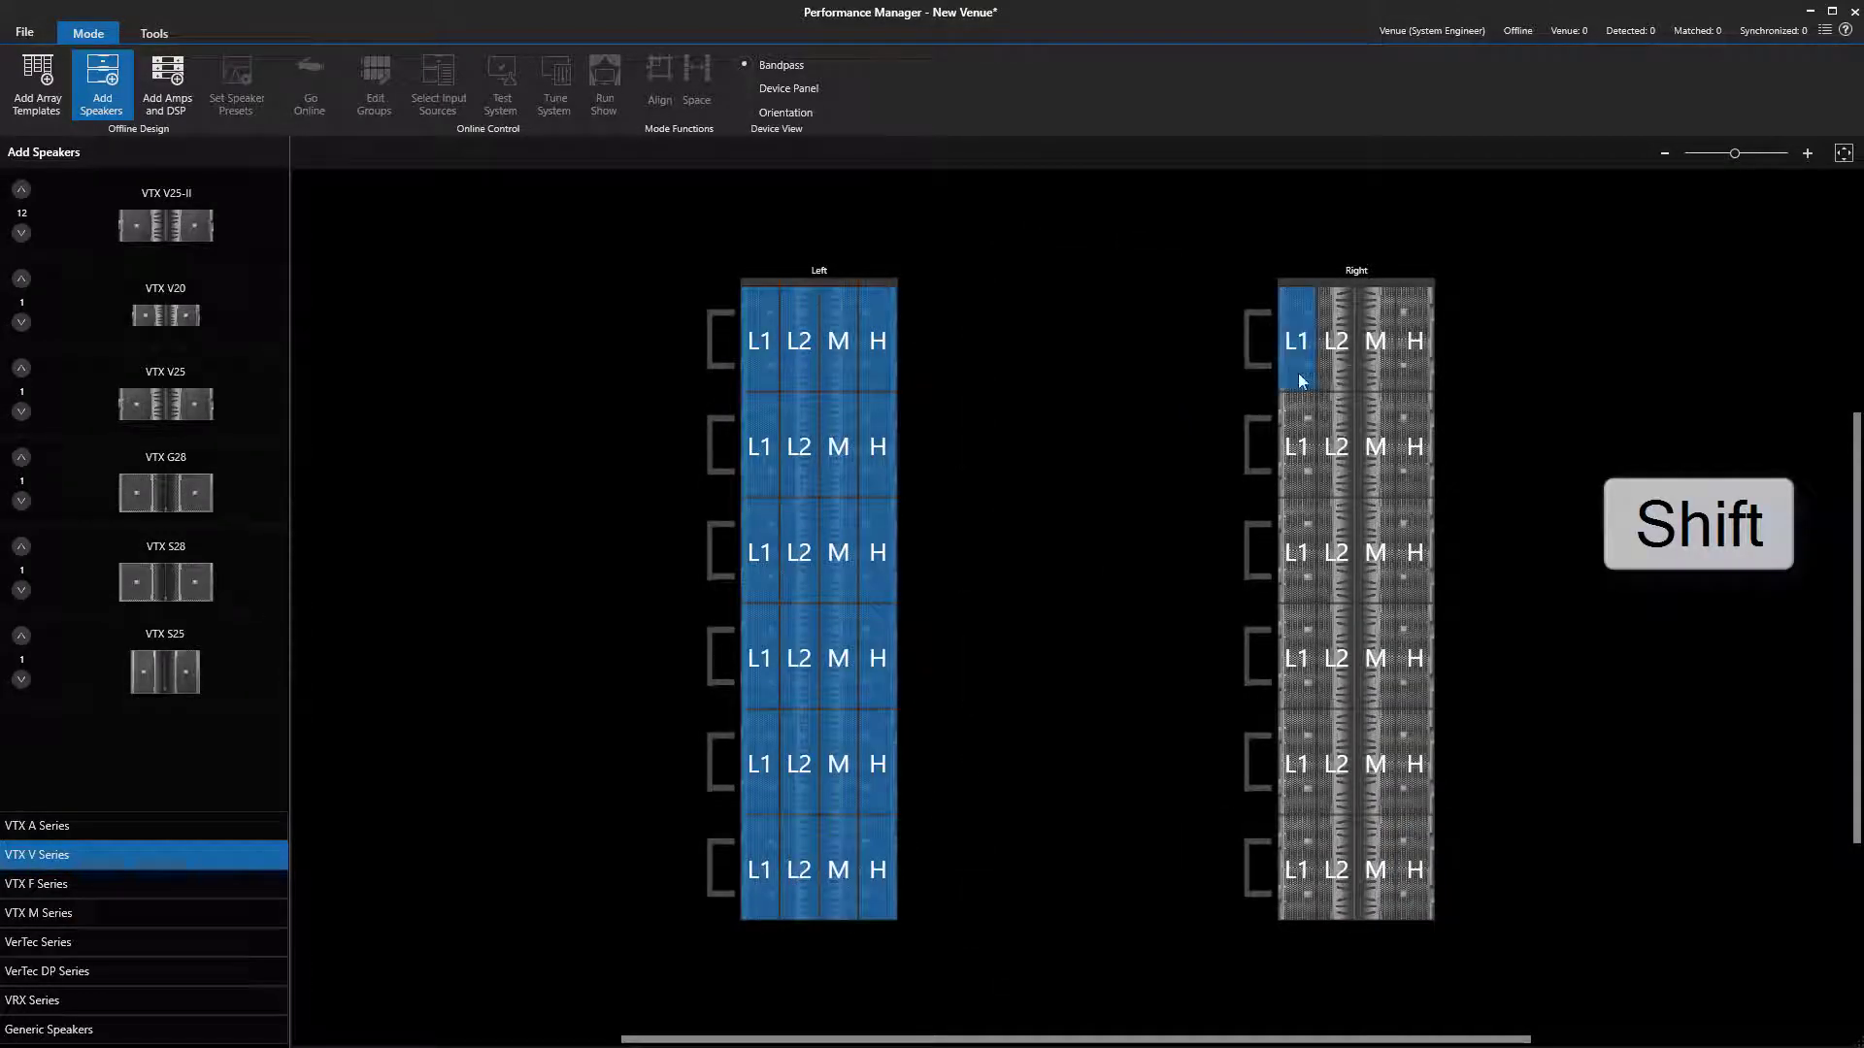
{"action": "left_click", "coordinate": [1413, 847], "text": "shift"}
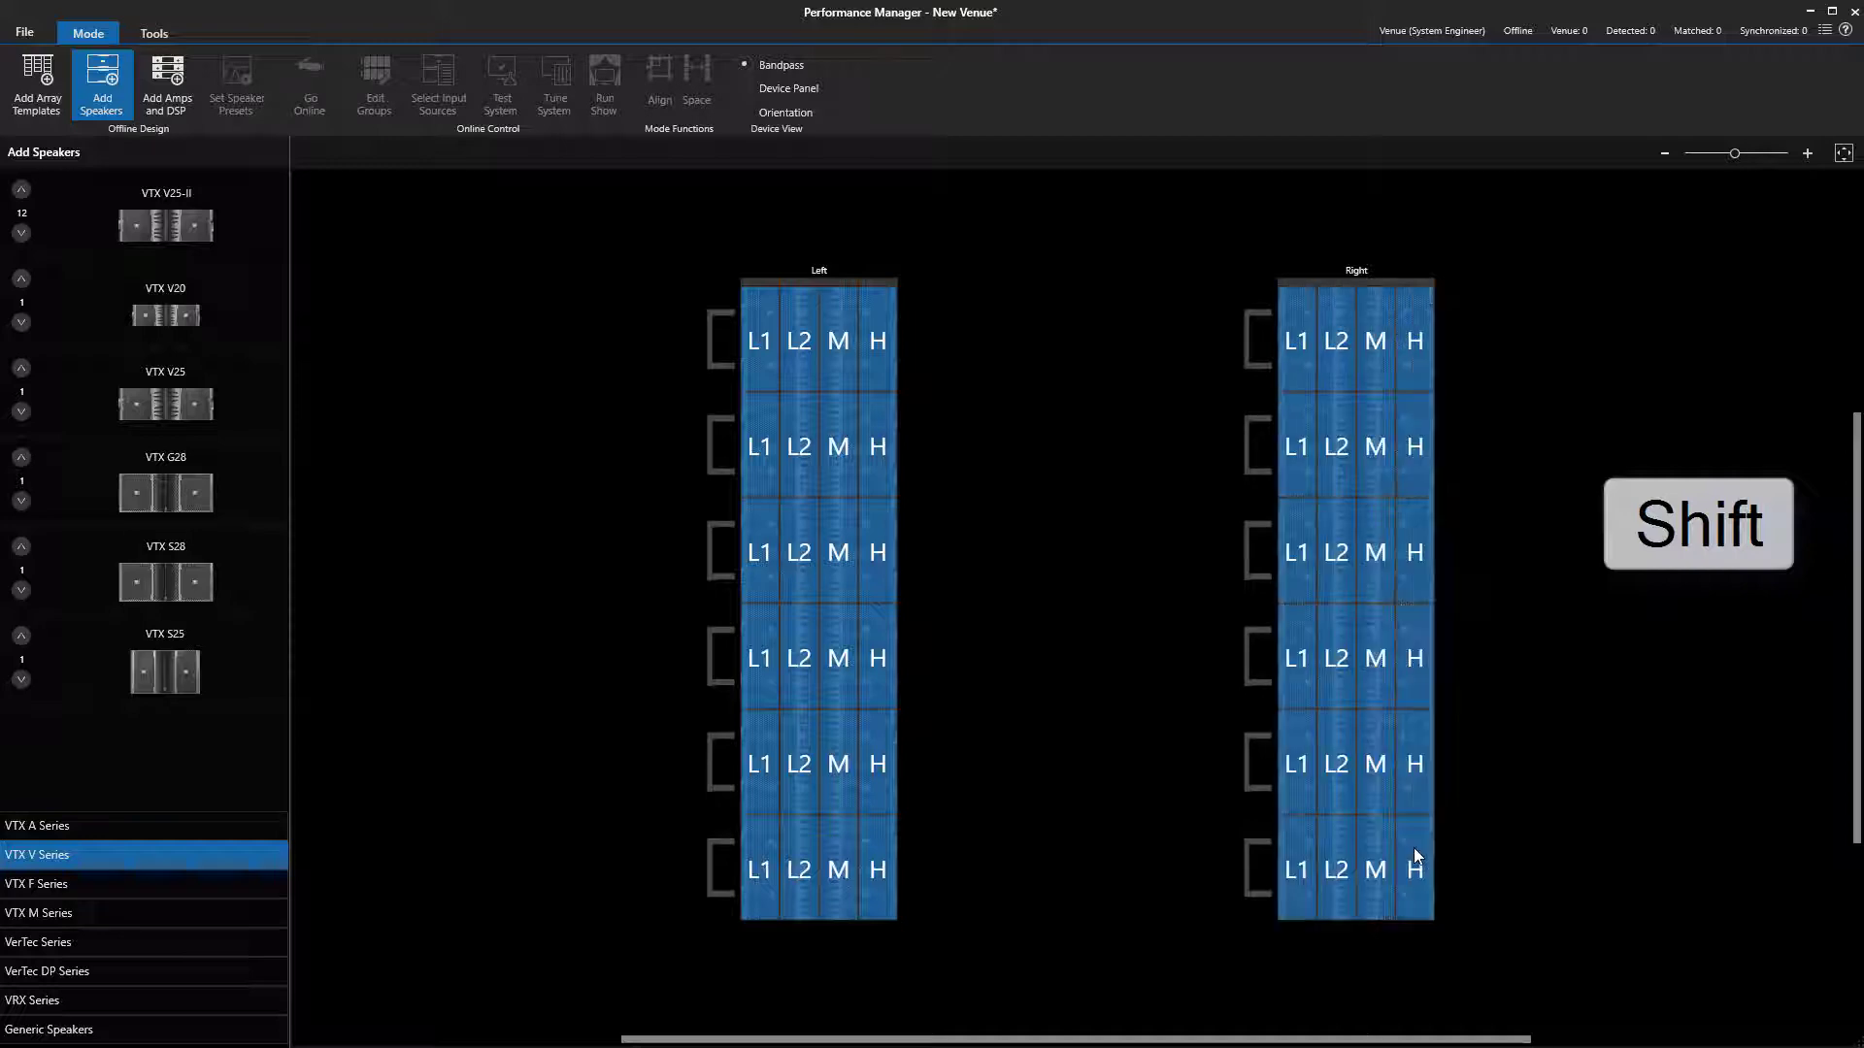
{"action": "left_click", "coordinate": [1539, 870]}
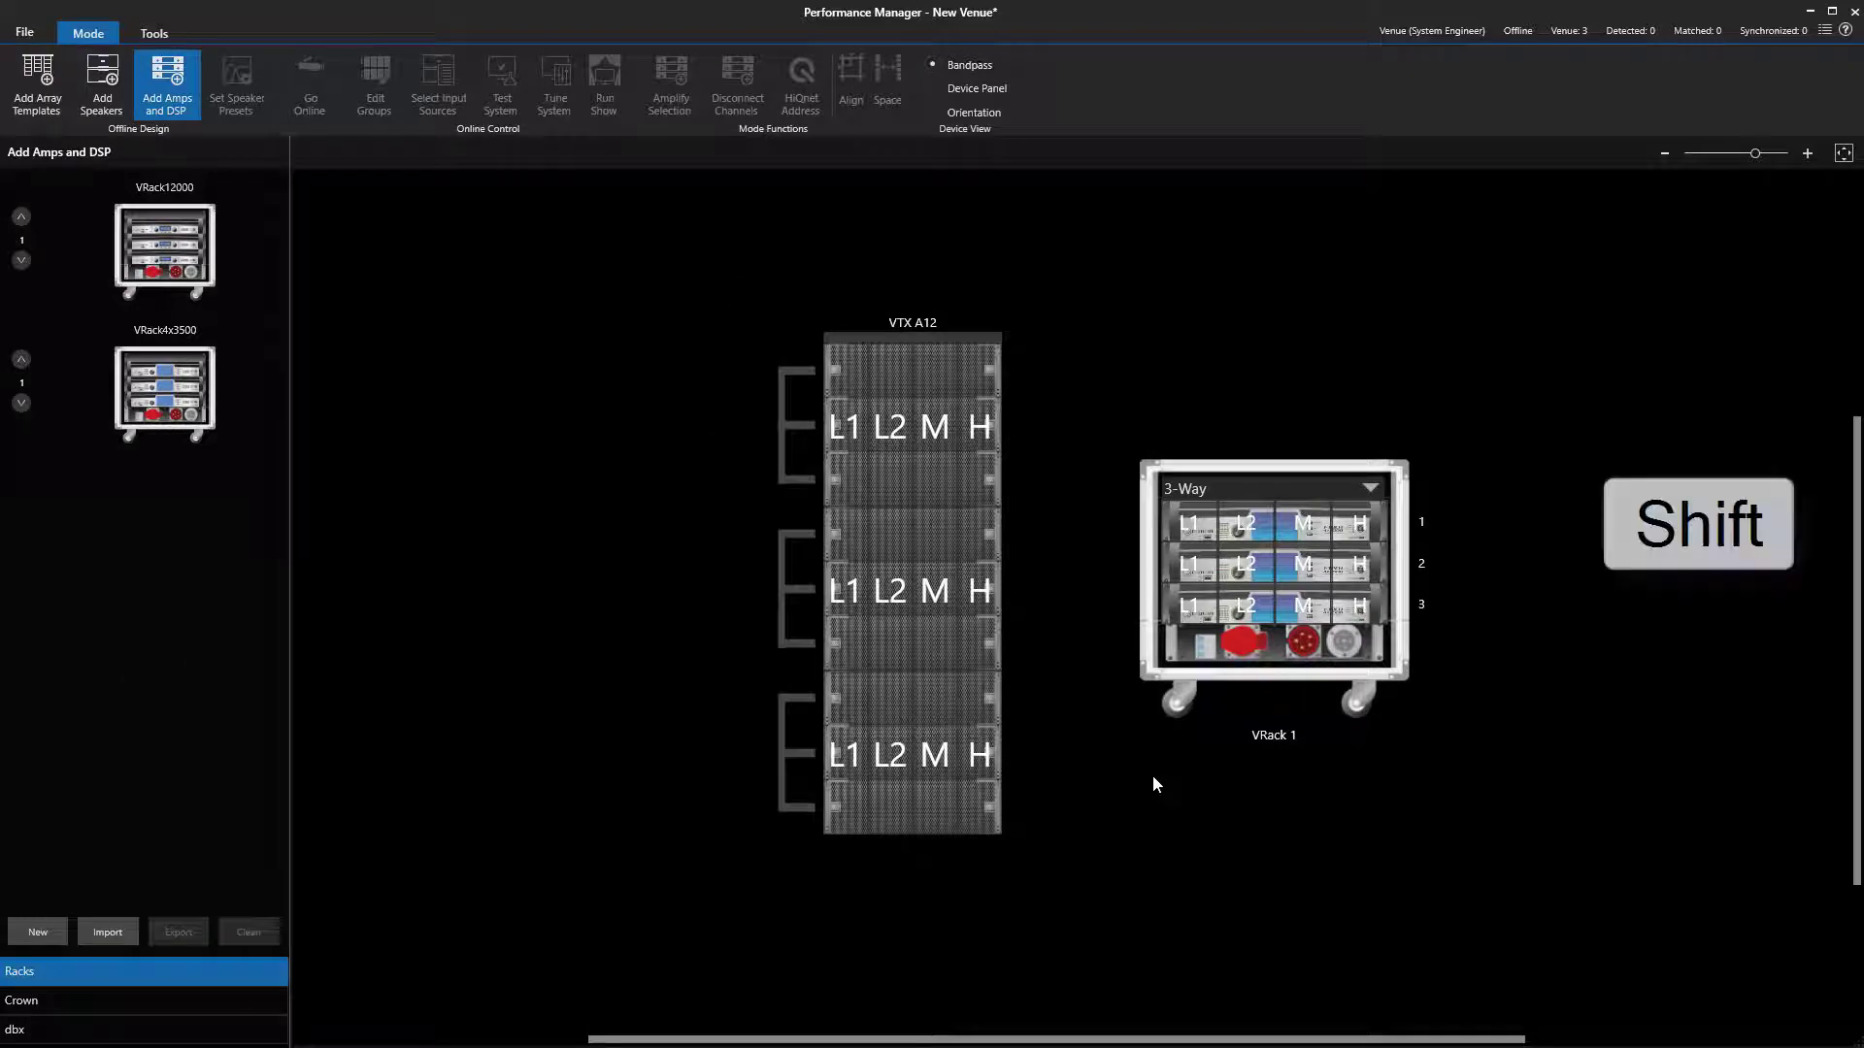
Select all bandpasses of the VTX A12 array and connect them to the amplifier channels of VRack 1
{"action": "left_click", "coordinate": [854, 460], "text": "shift"}
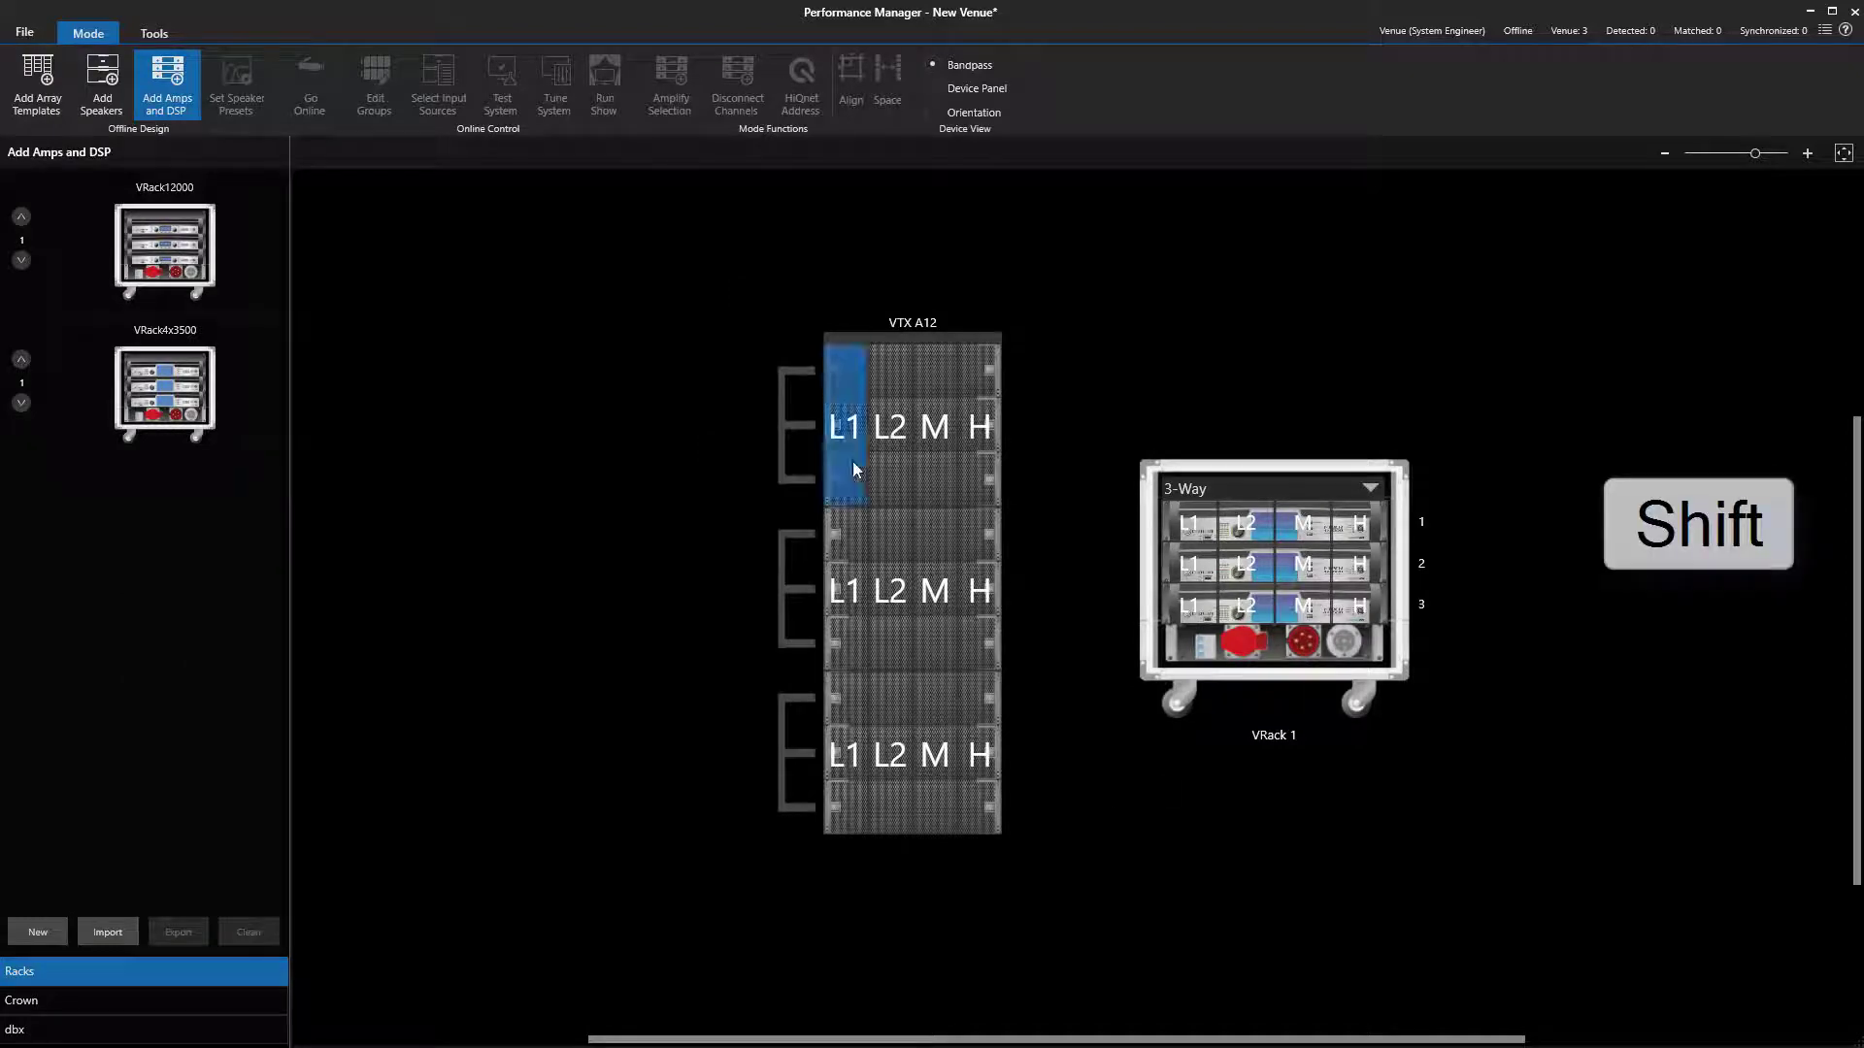
{"action": "left_click", "coordinate": [988, 757], "text": "shift"}
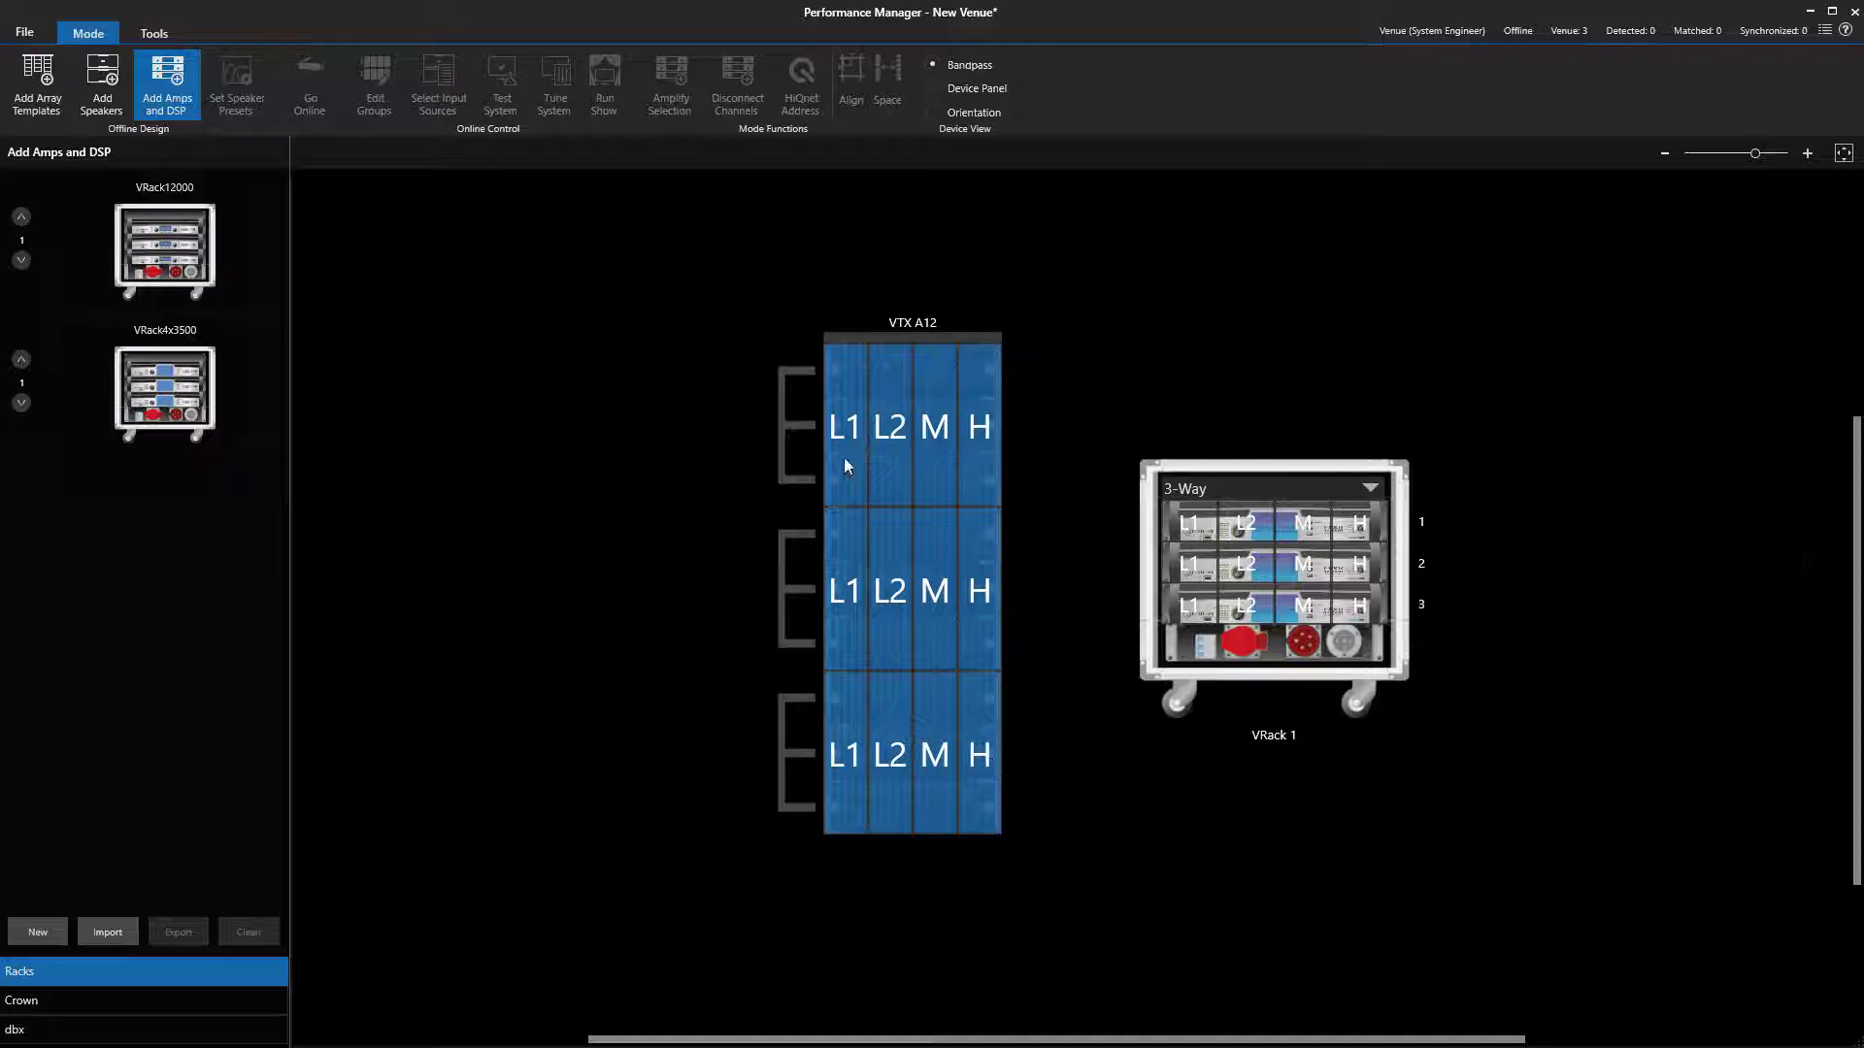
{"action": "left_click_drag", "start_coordinate": [843, 457], "coordinate": [1181, 516]}
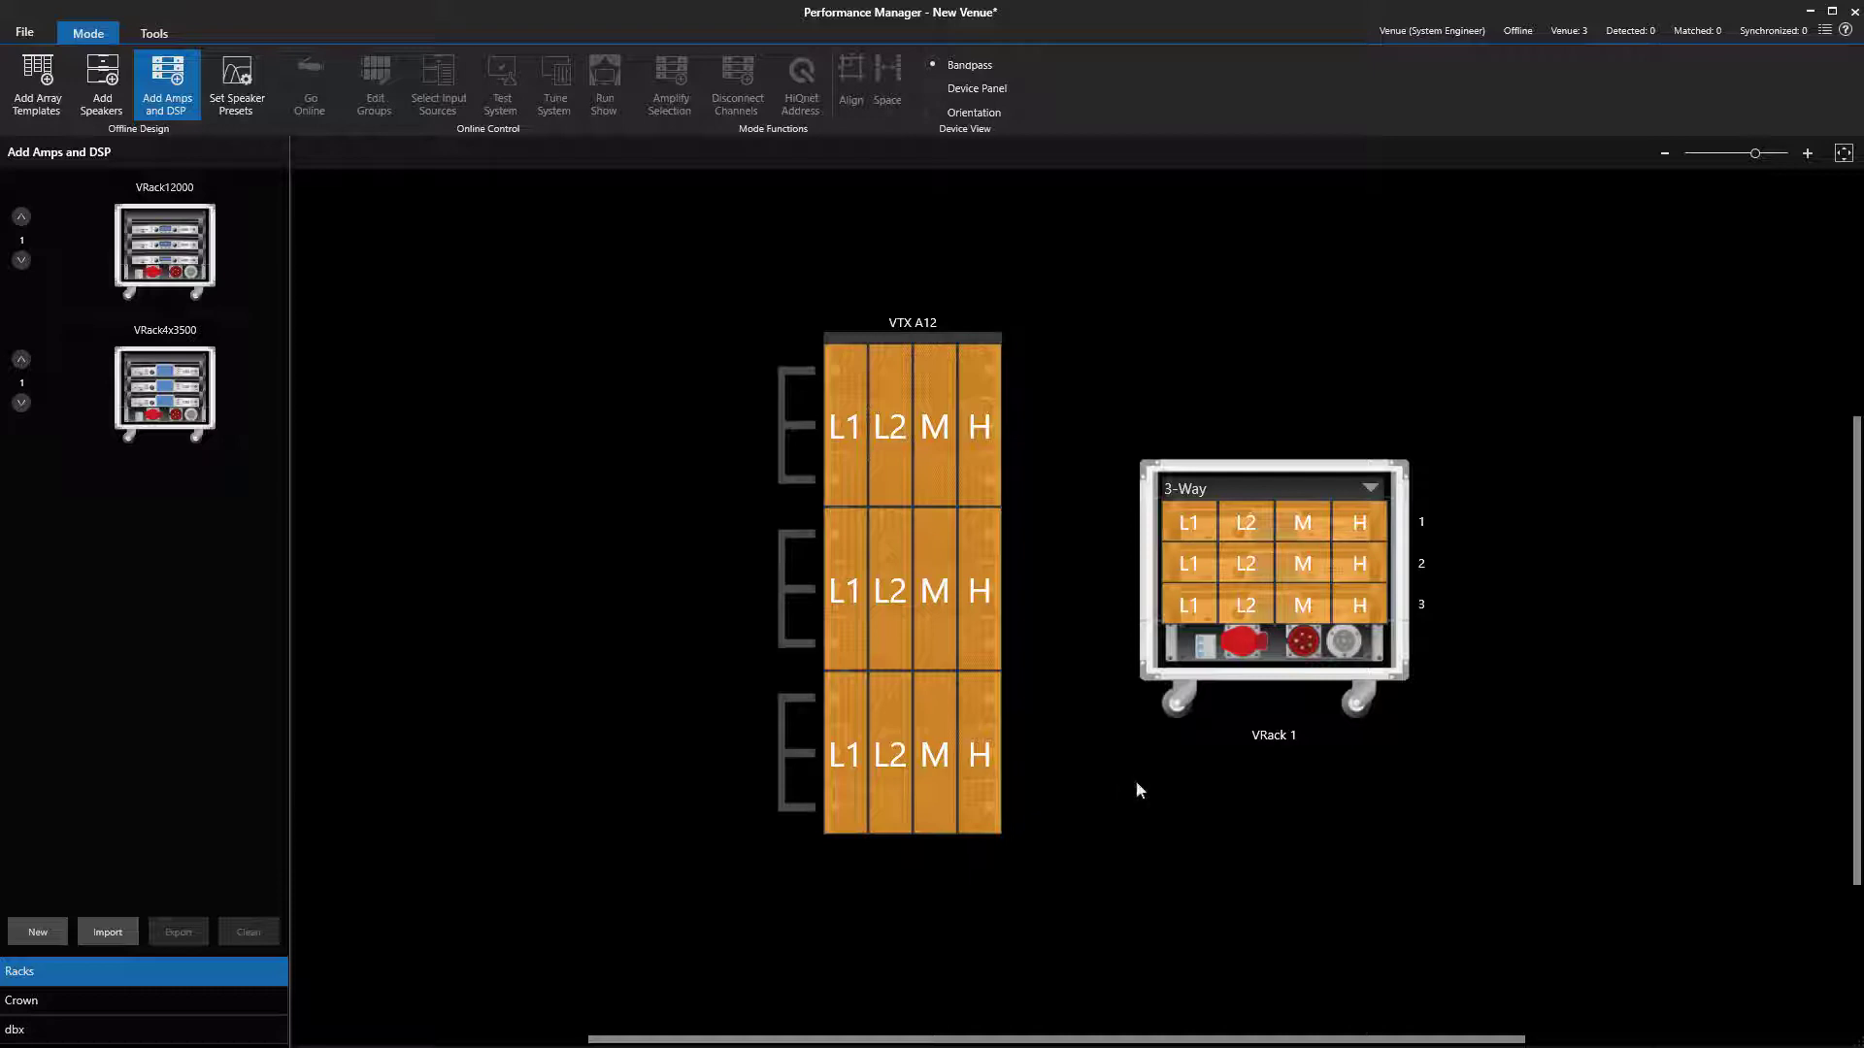
Select all connected VTX A12 bandpasses and disconnect their amplifier channels
{"action": "left_click", "coordinate": [856, 451]}
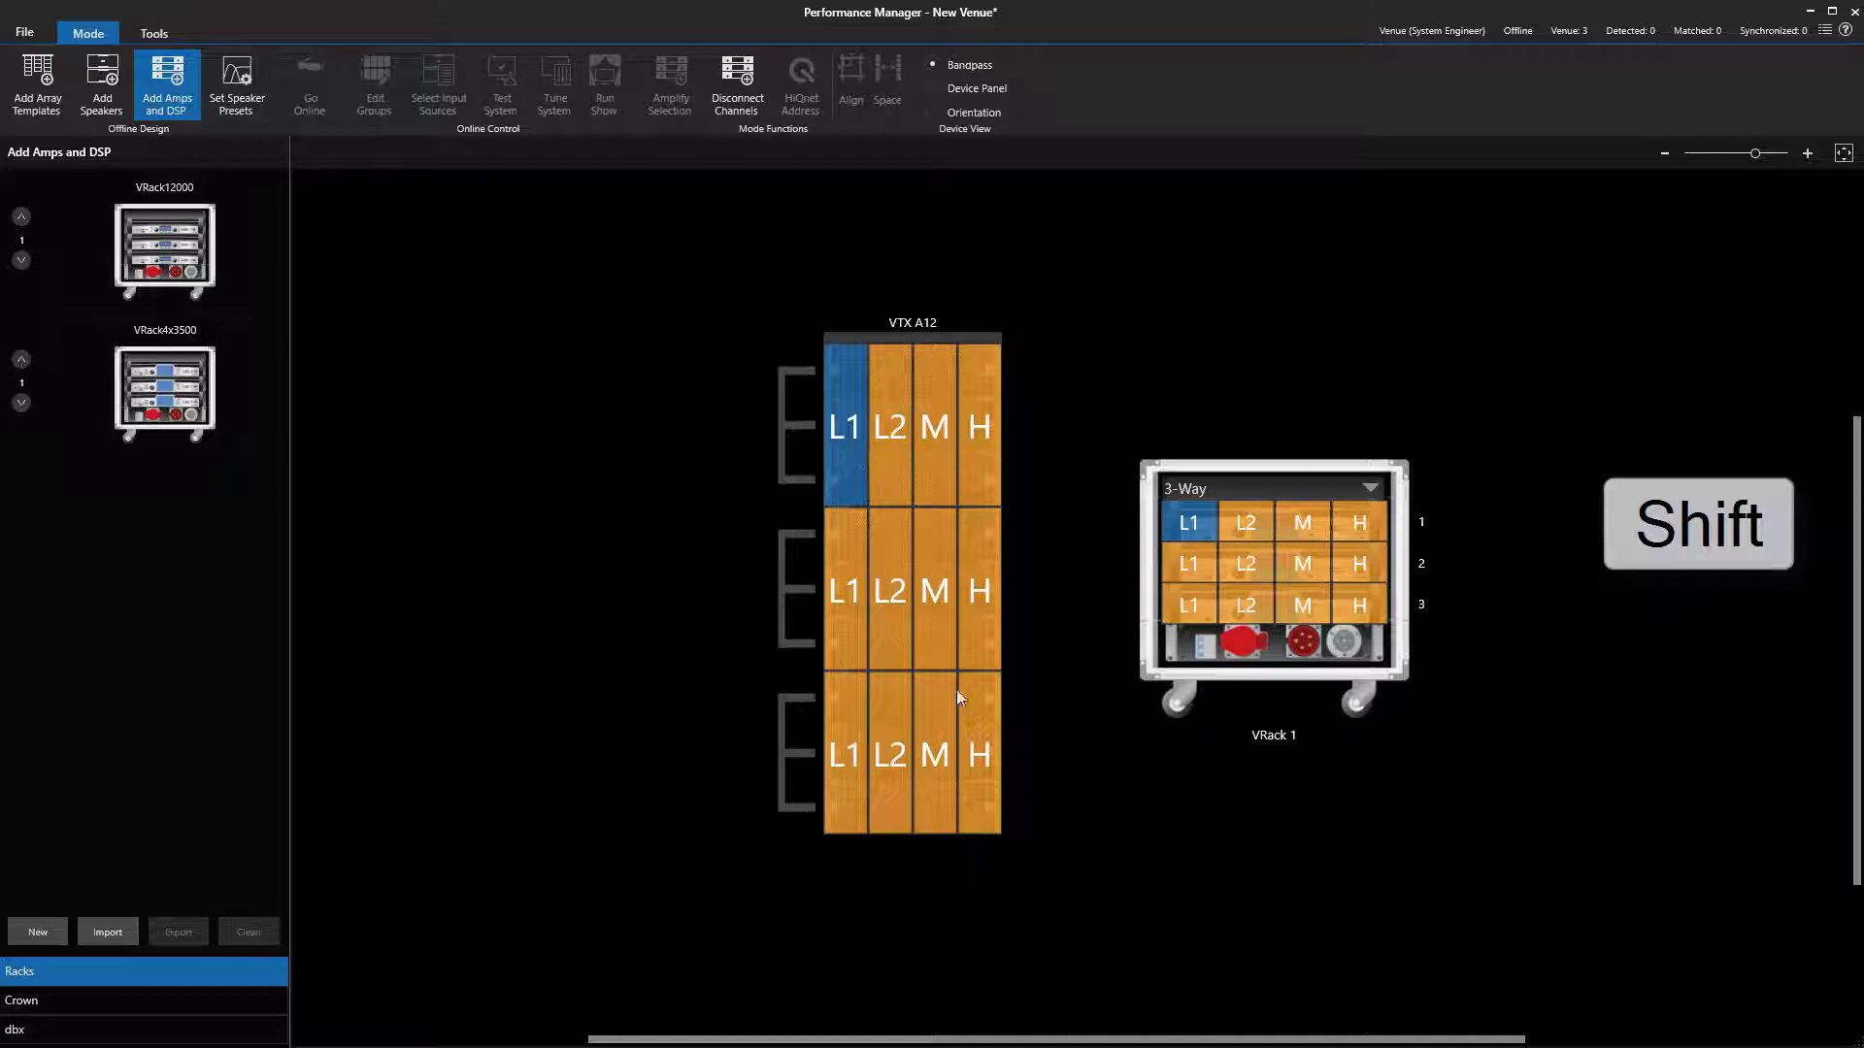
{"action": "left_click", "coordinate": [976, 748], "text": "shift"}
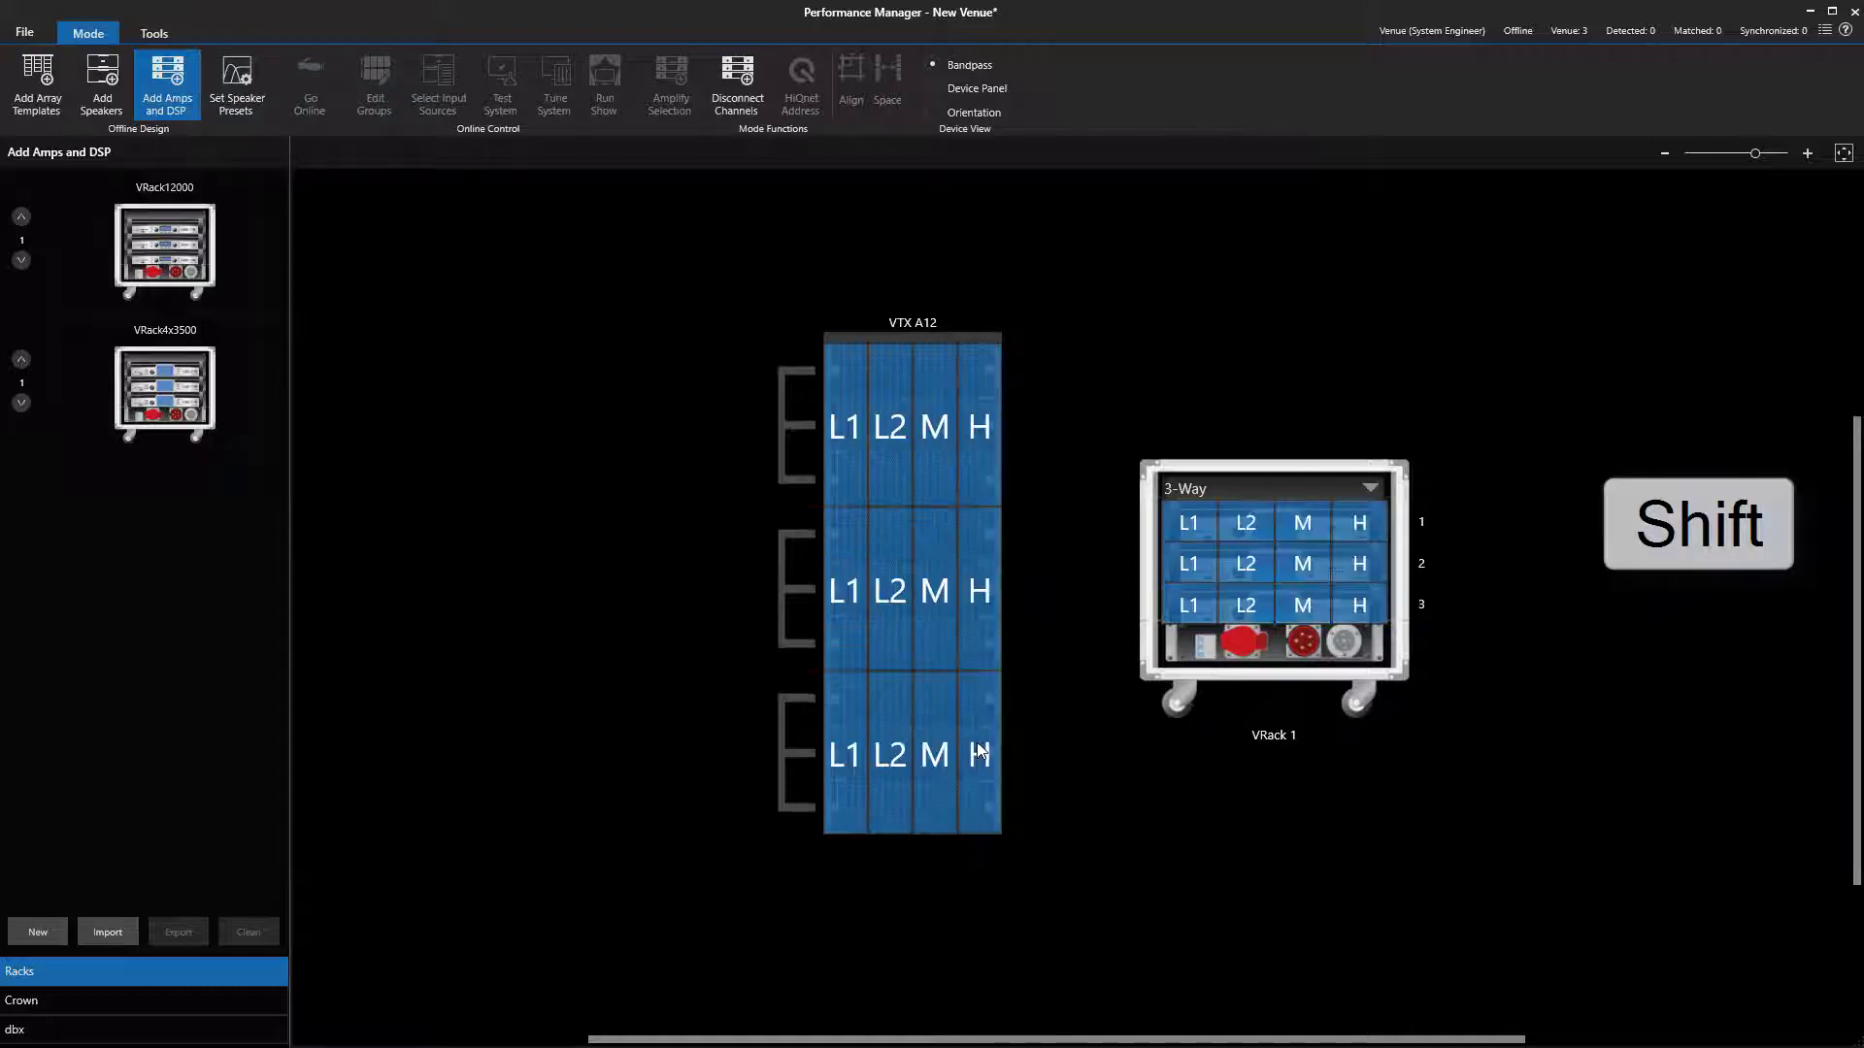
{"action": "left_click", "coordinate": [733, 104]}
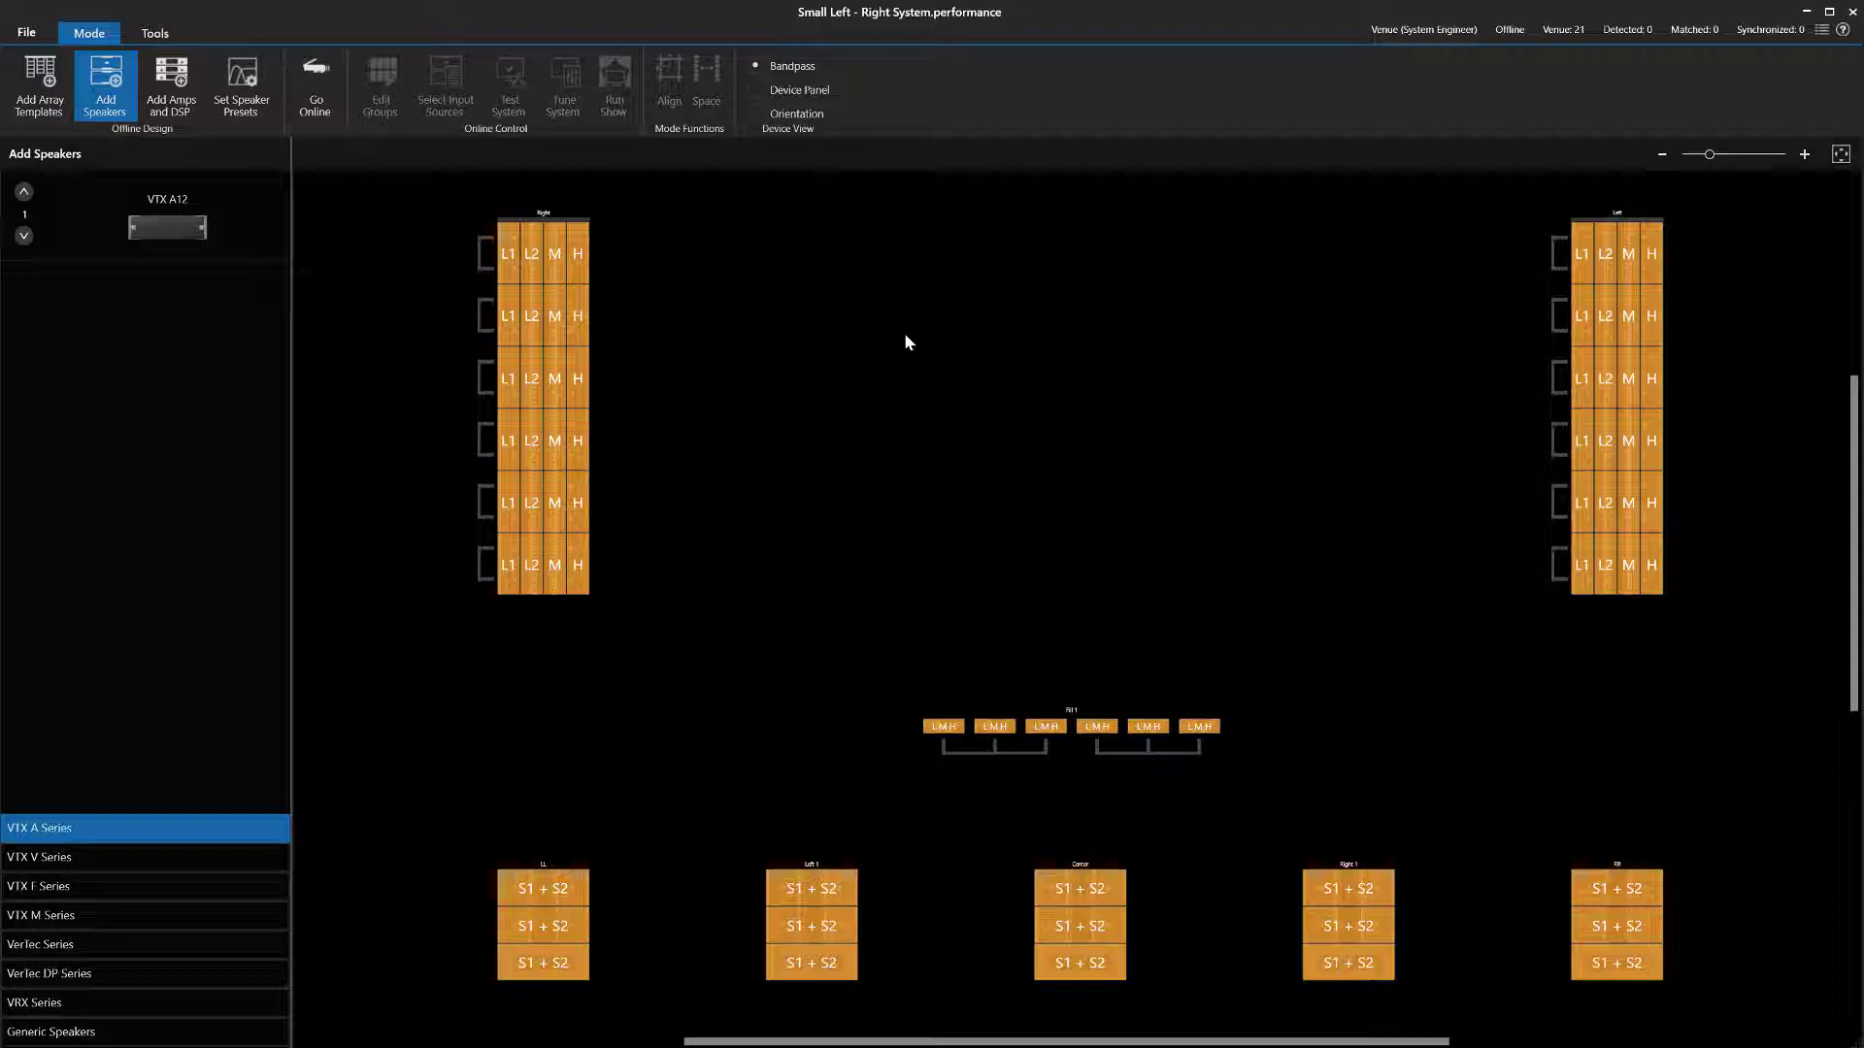
Check the loaded preset of each bandpass in the top cabinet of the Right array, and switch to Set Speaker Presets mode
{"action": "left_click", "coordinate": [509, 274]}
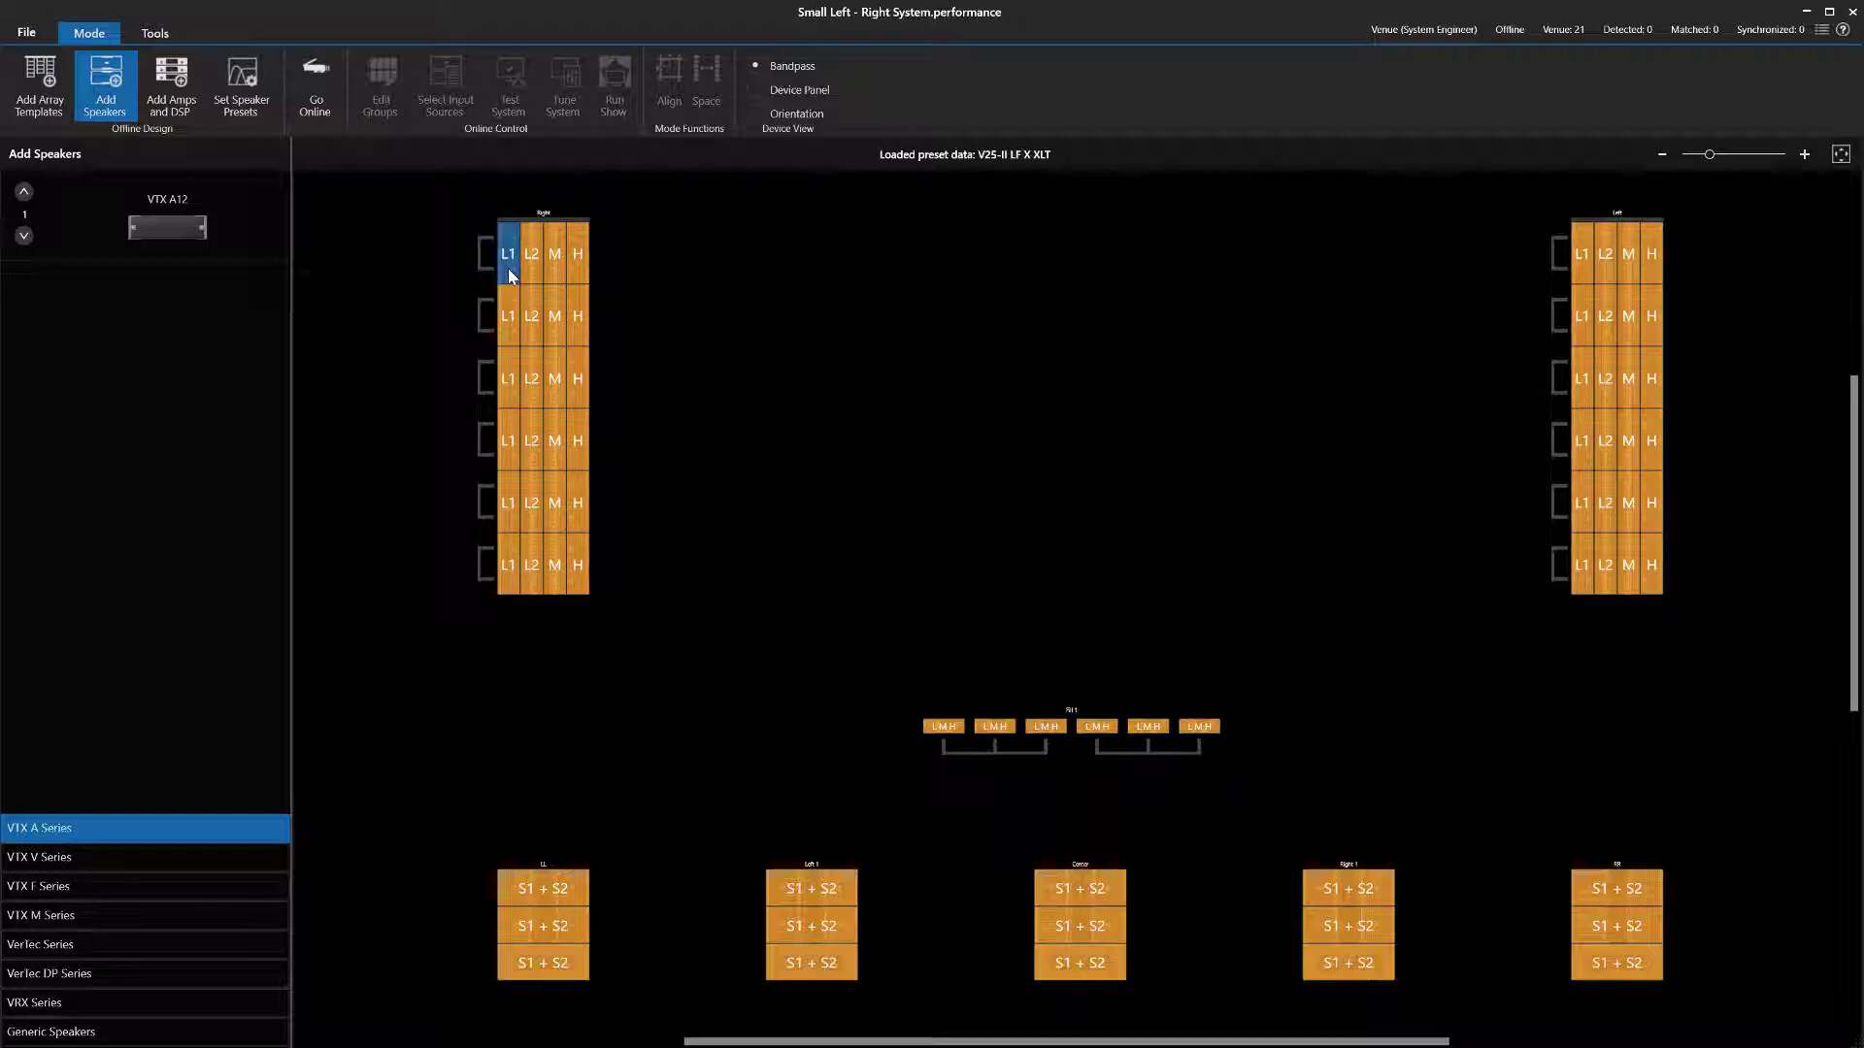
{"action": "left_click", "coordinate": [529, 272]}
{"action": "left_click", "coordinate": [553, 276]}
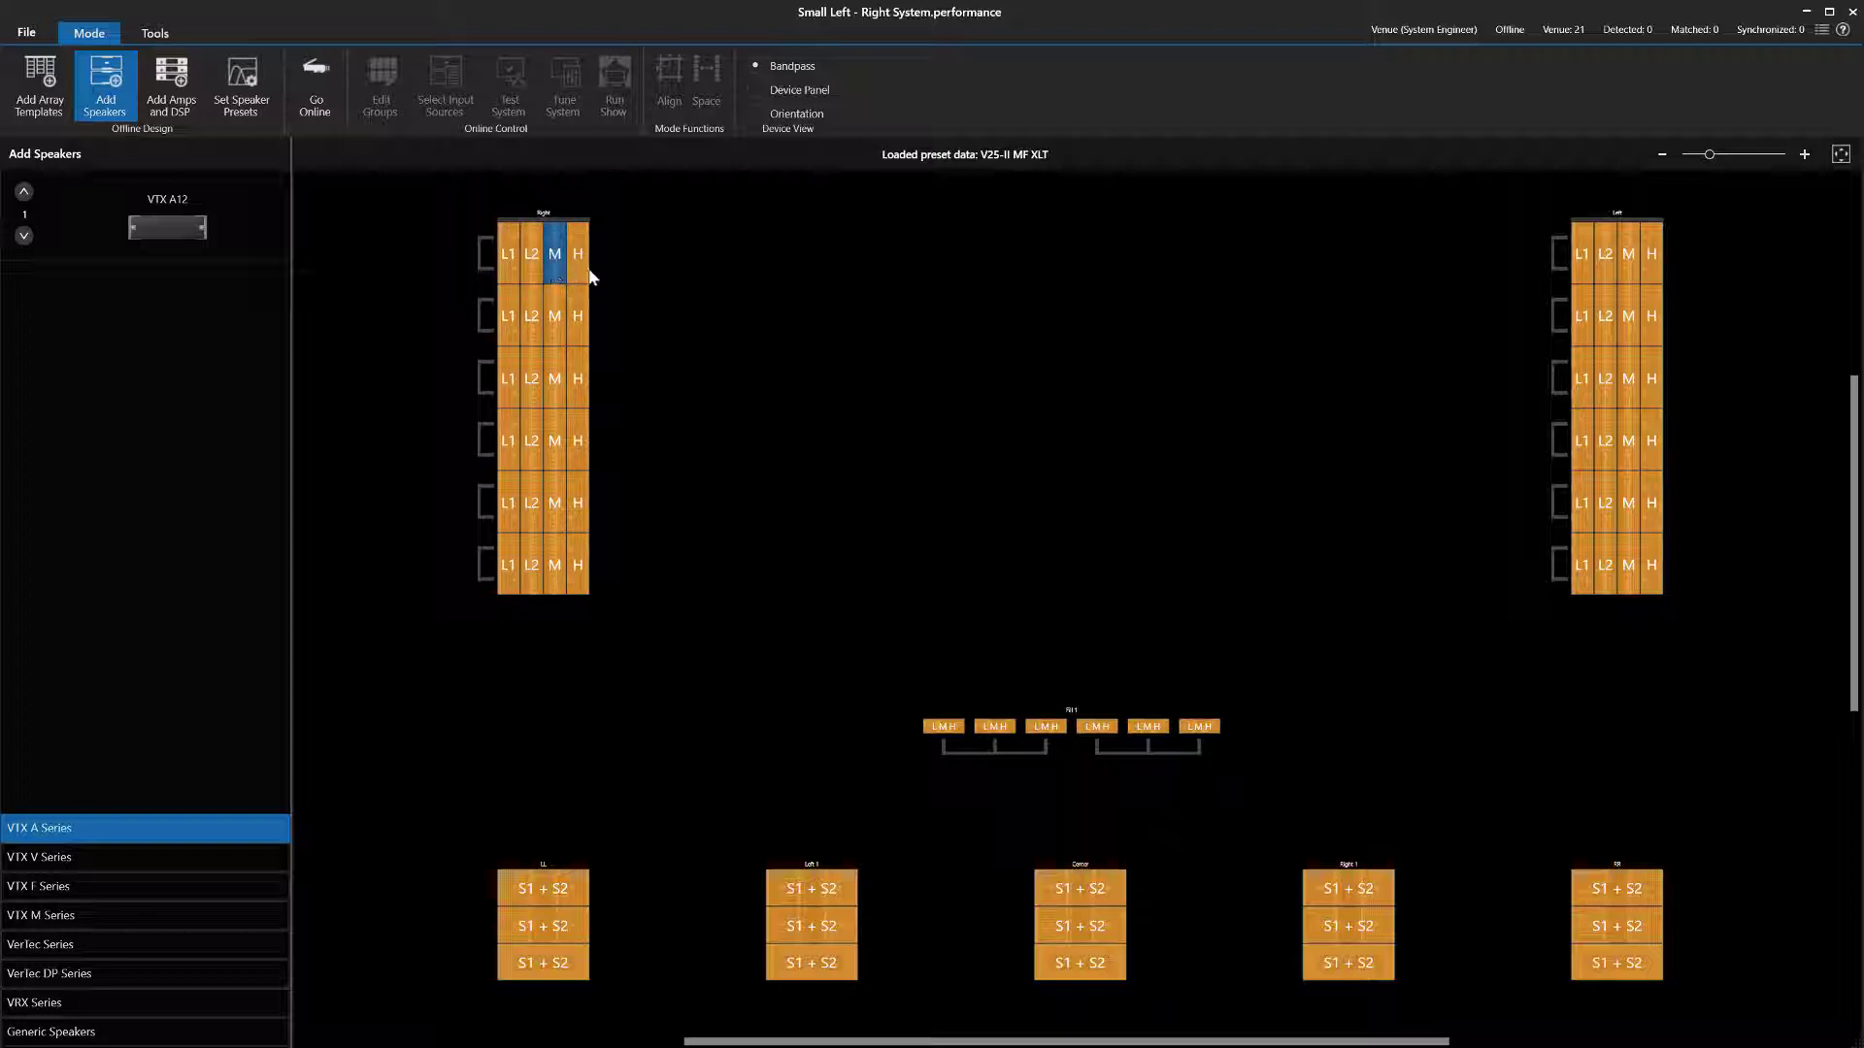
{"action": "left_click", "coordinate": [577, 274]}
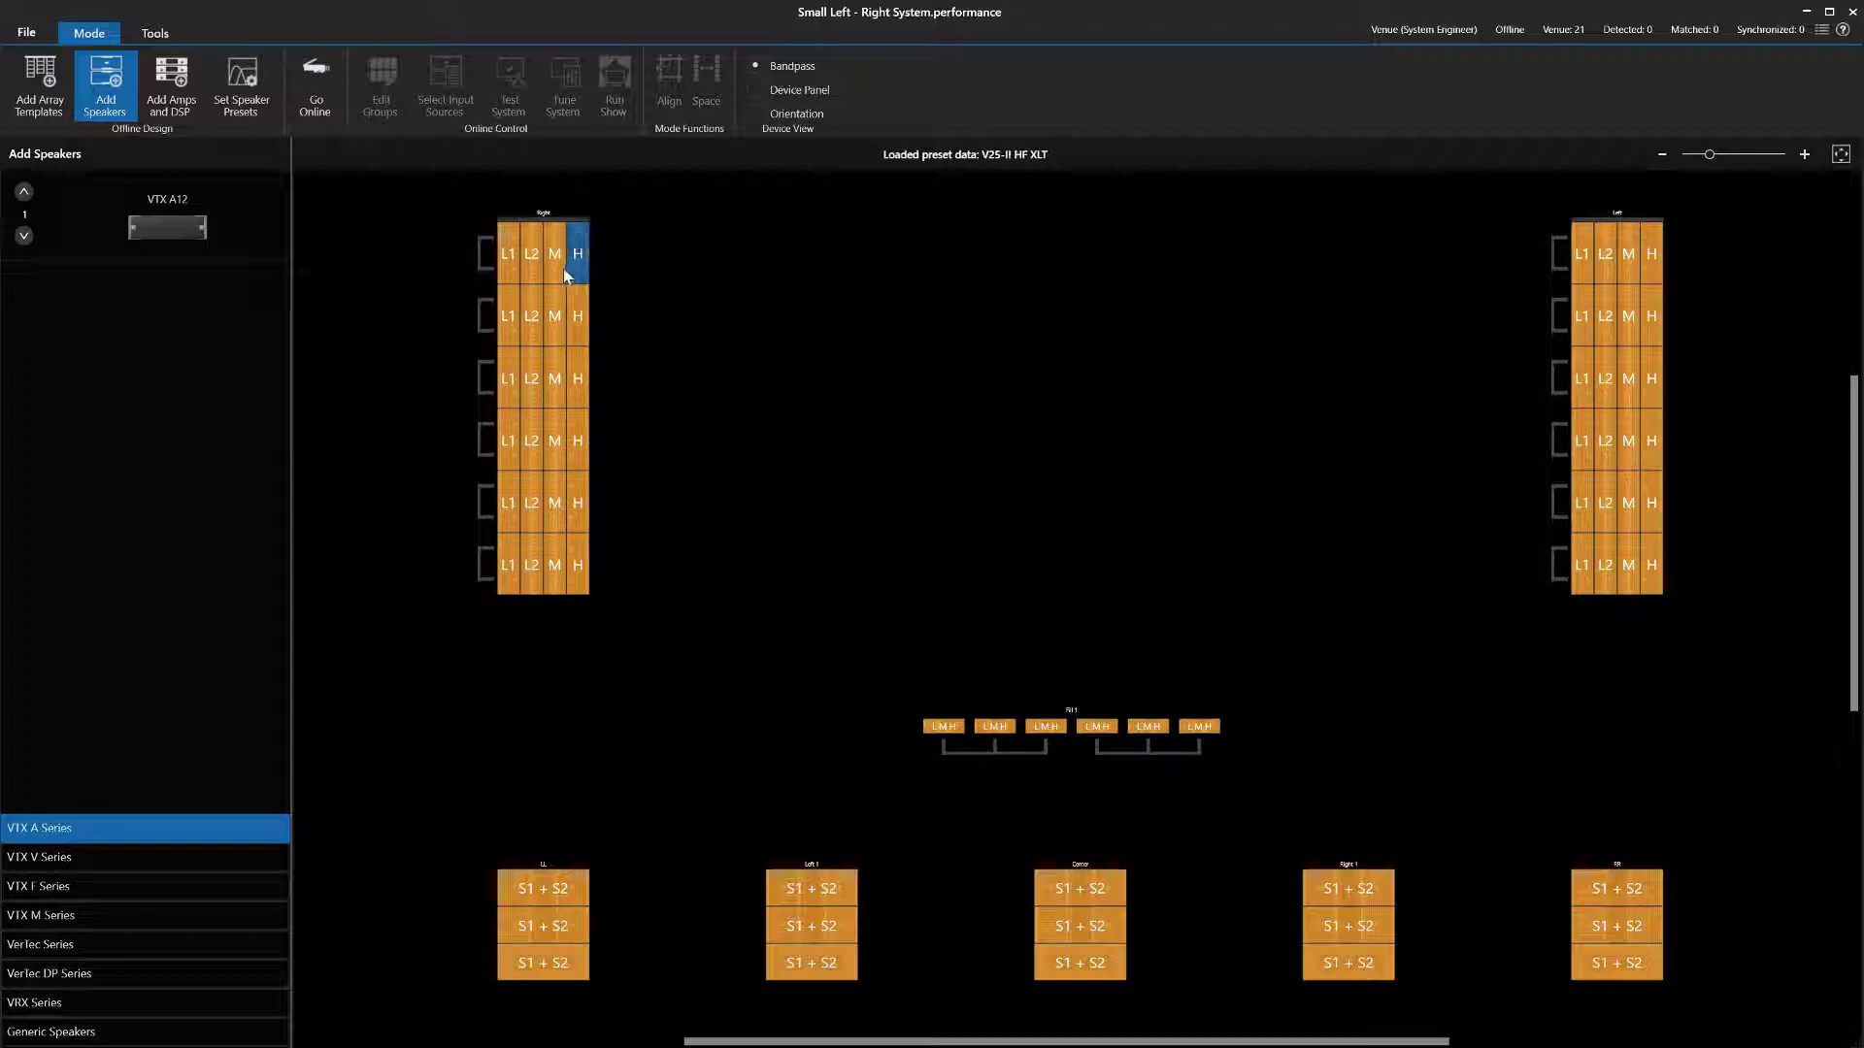
{"action": "left_click", "coordinate": [561, 275]}
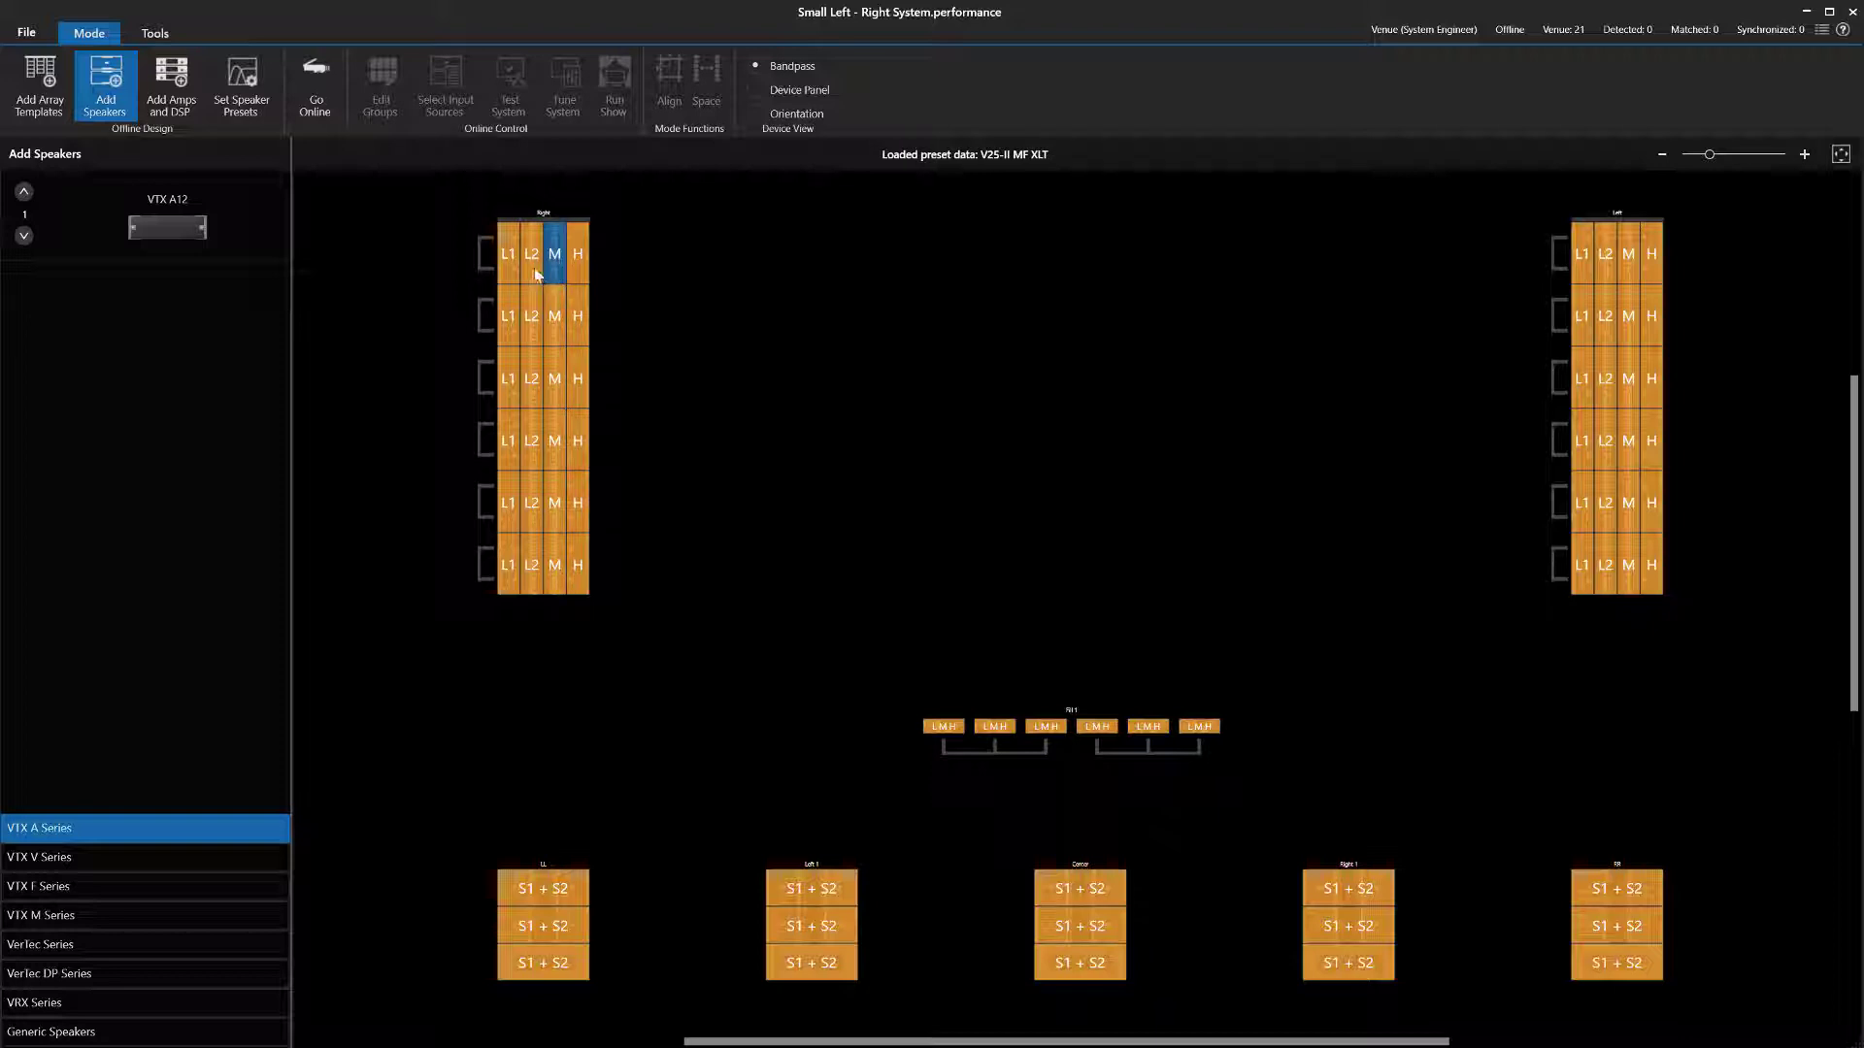
{"action": "left_click", "coordinate": [539, 268]}
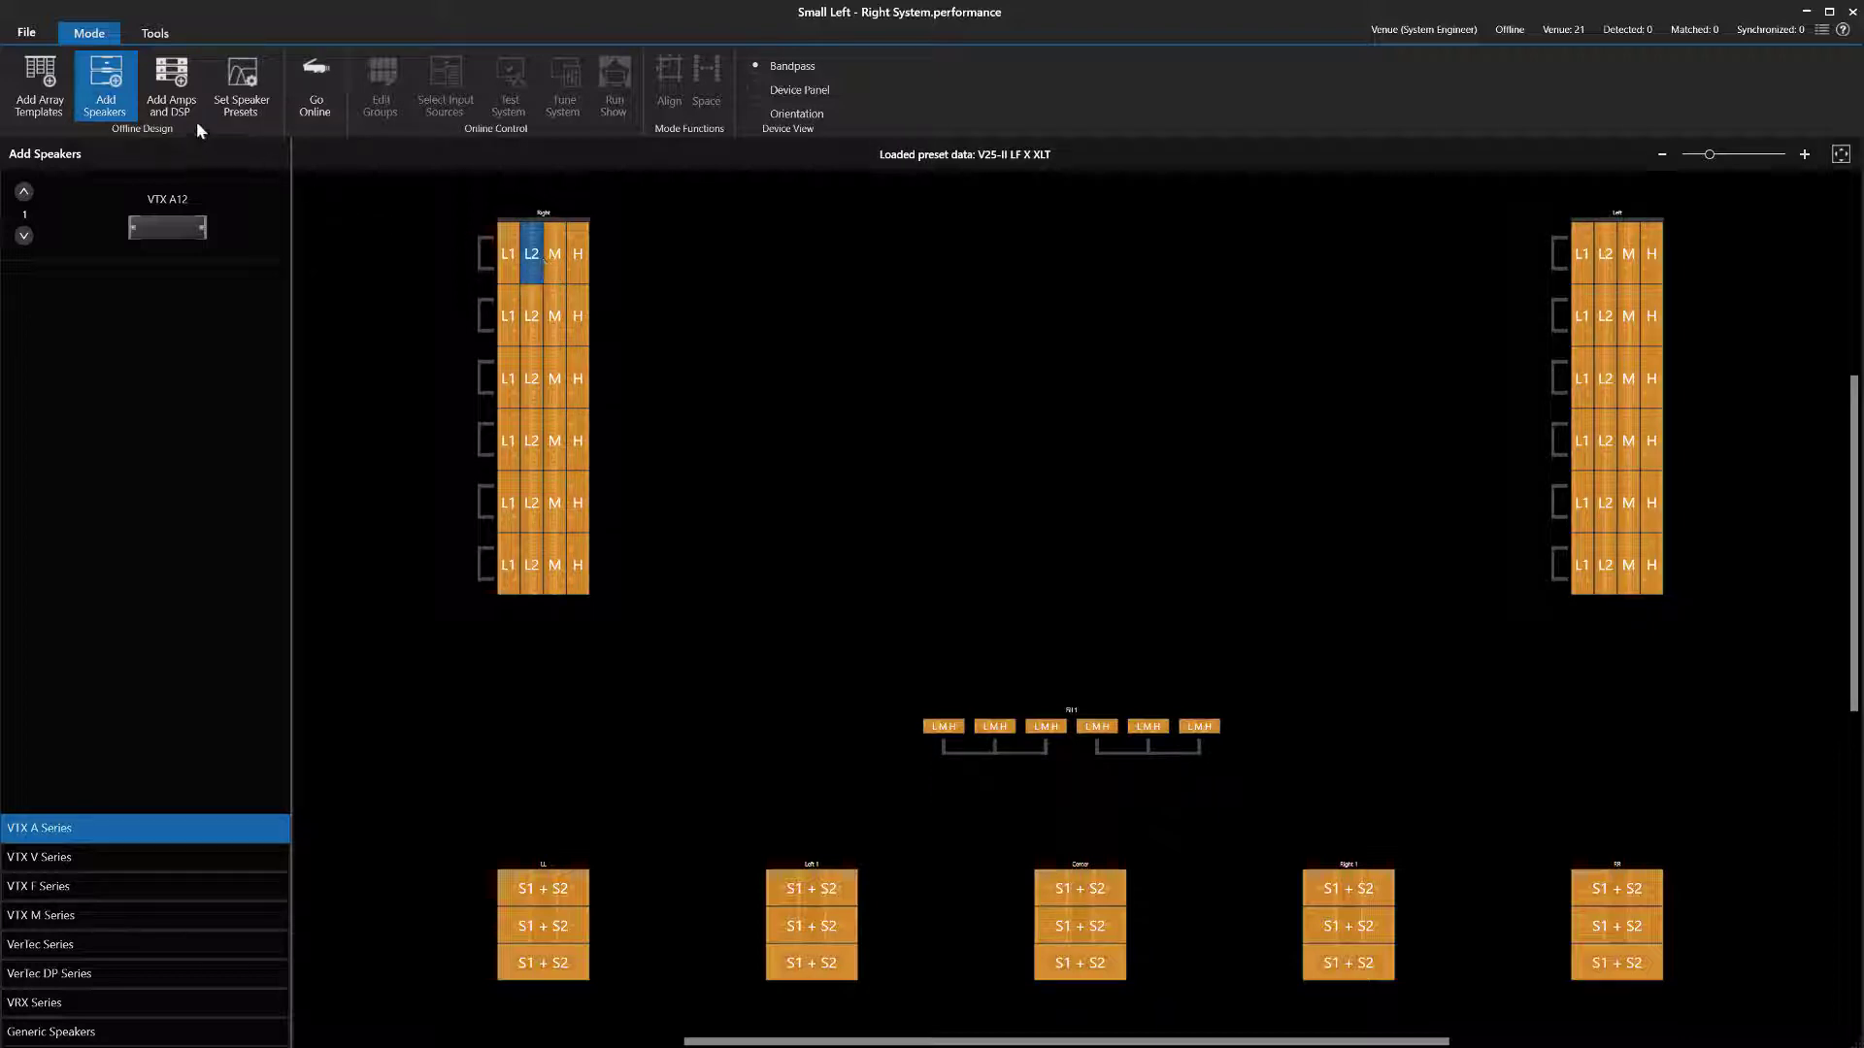
{"action": "left_click", "coordinate": [237, 116]}
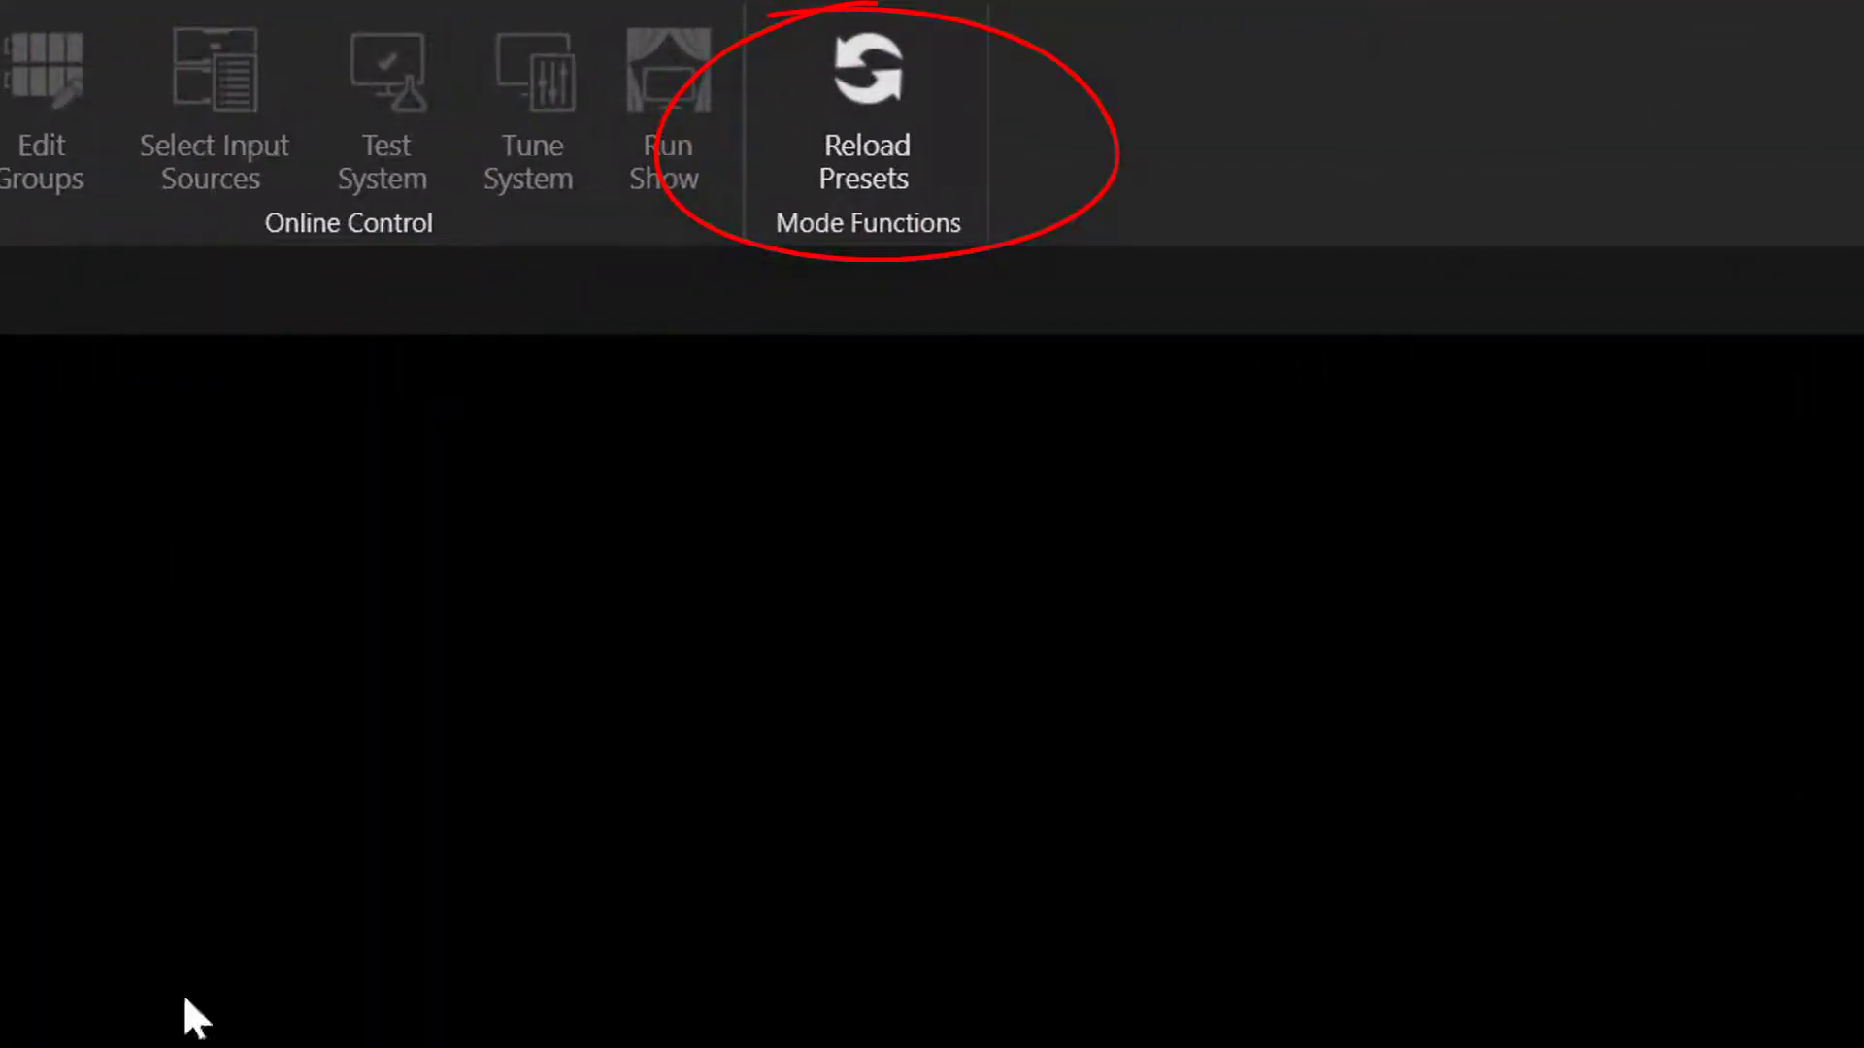
Reload the speaker presets for the whole system and accept the reset of output speaker processing
{"action": "left_click", "coordinate": [837, 97]}
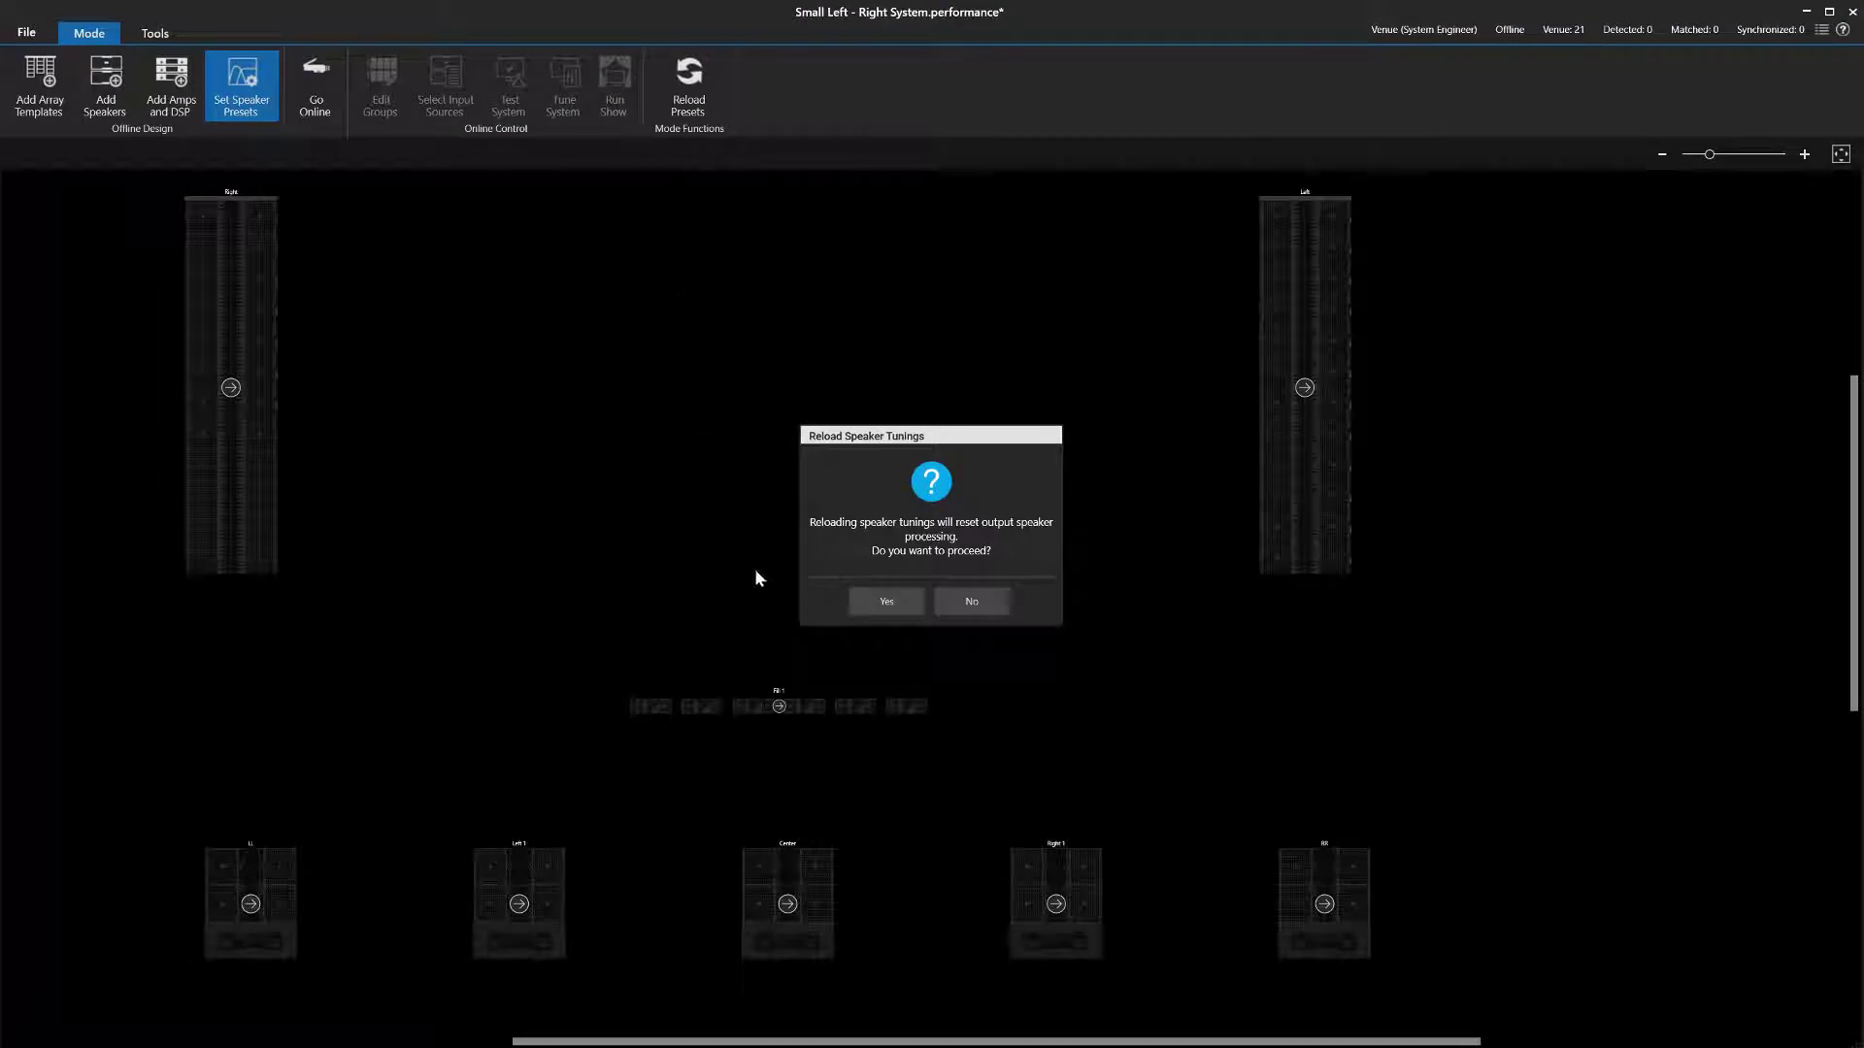
{"action": "left_click", "coordinate": [917, 610]}
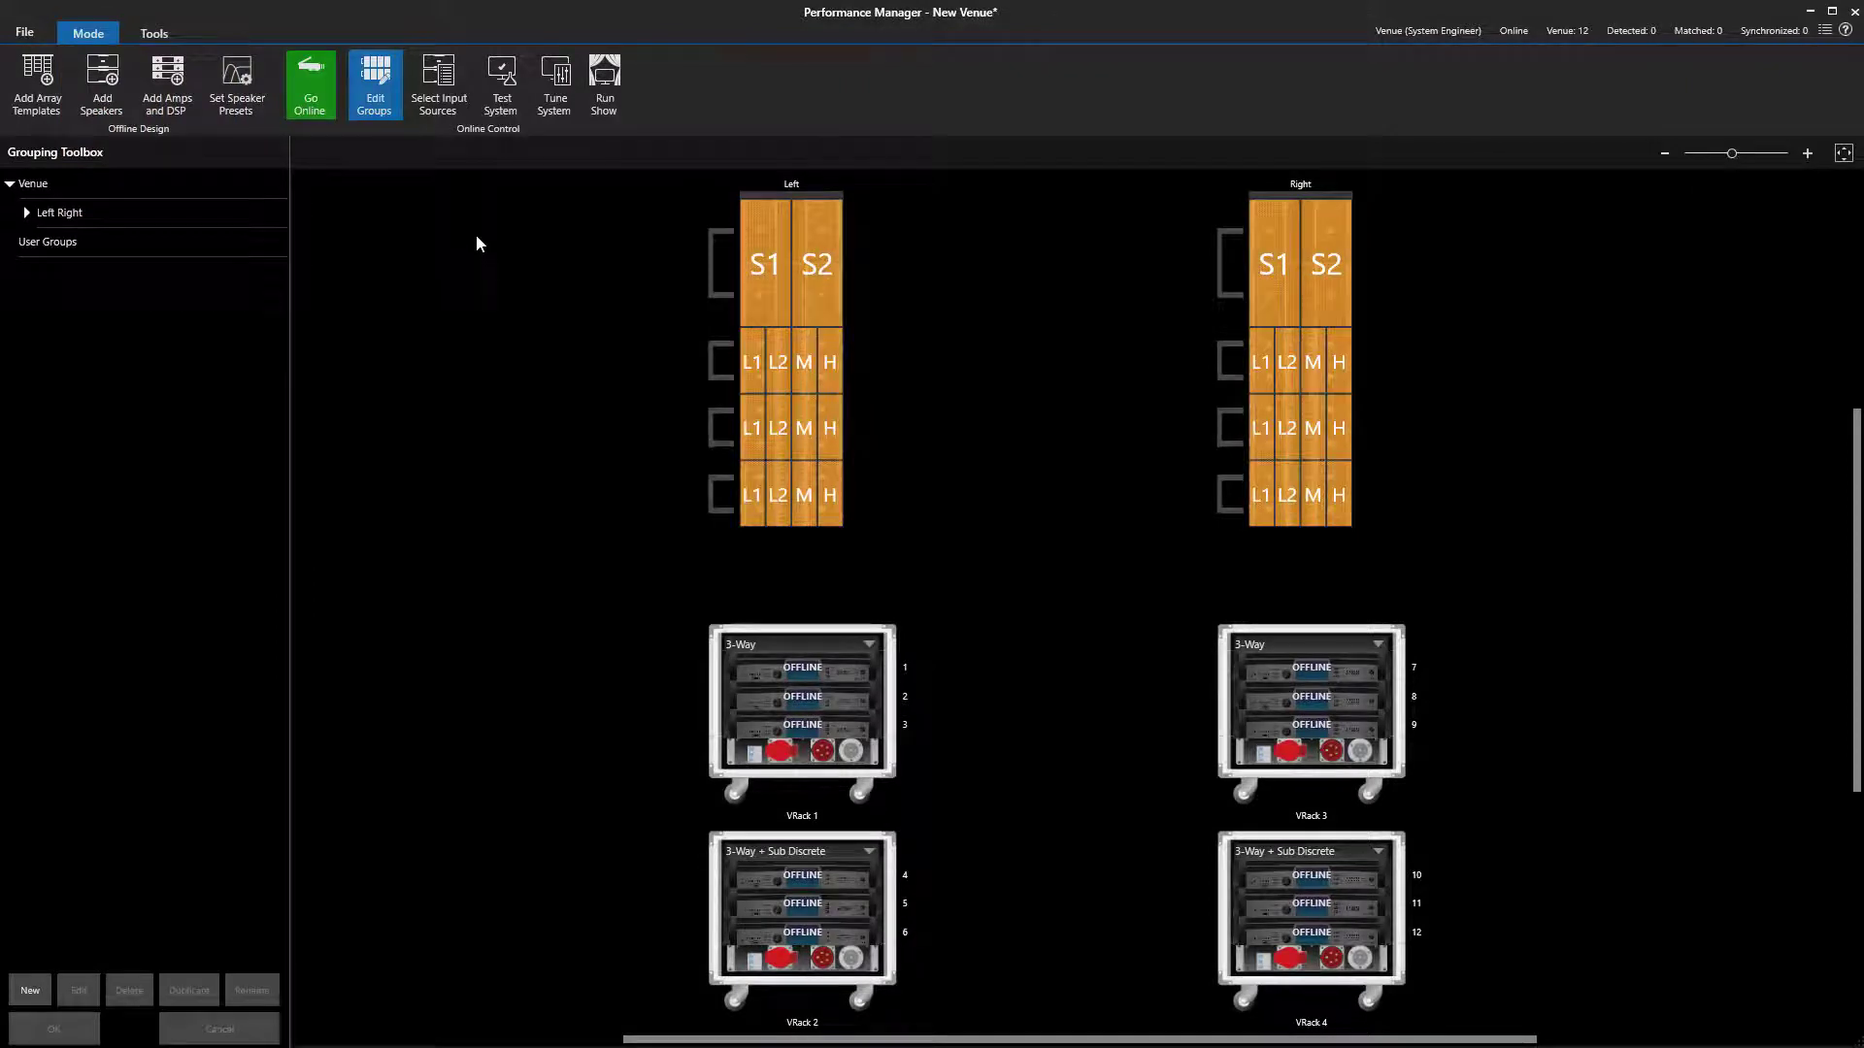
Switch to Select Input Sources mode and set the Left array's High Priority input to Analog Input 1
{"action": "left_click", "coordinate": [438, 85]}
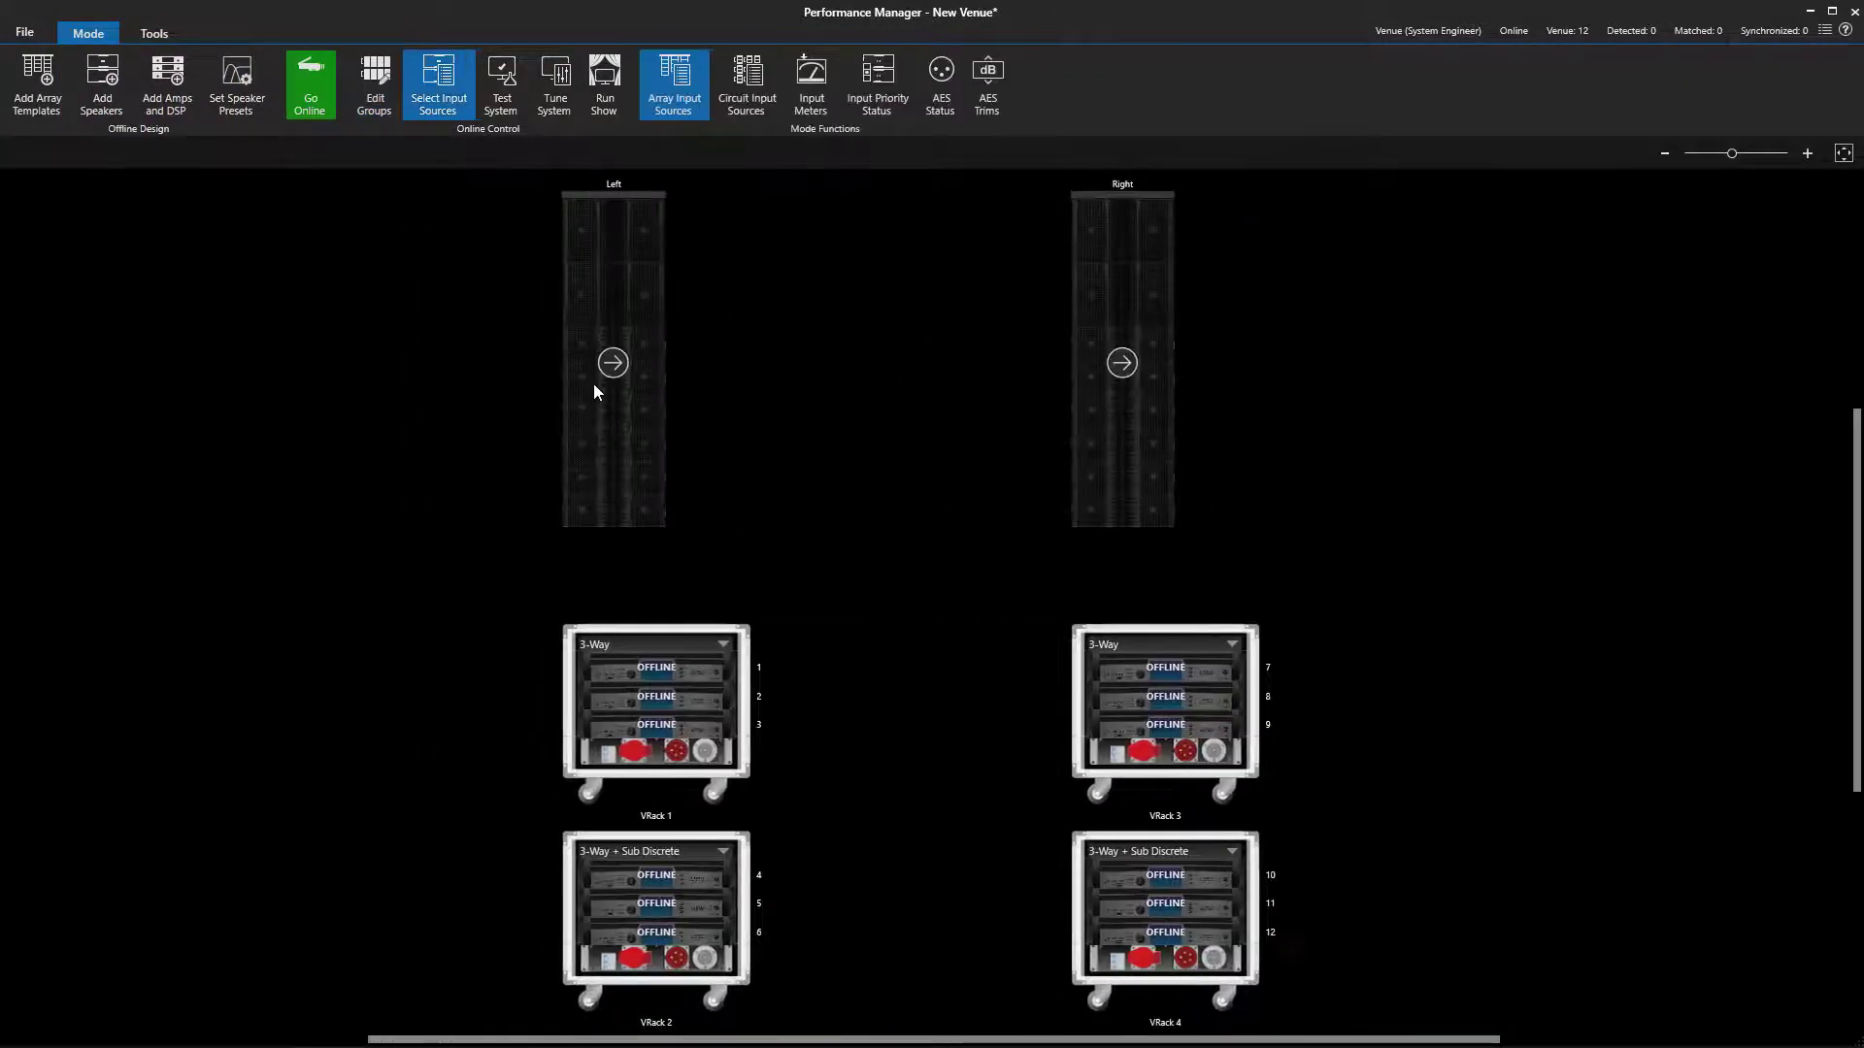
{"action": "left_click", "coordinate": [613, 363]}
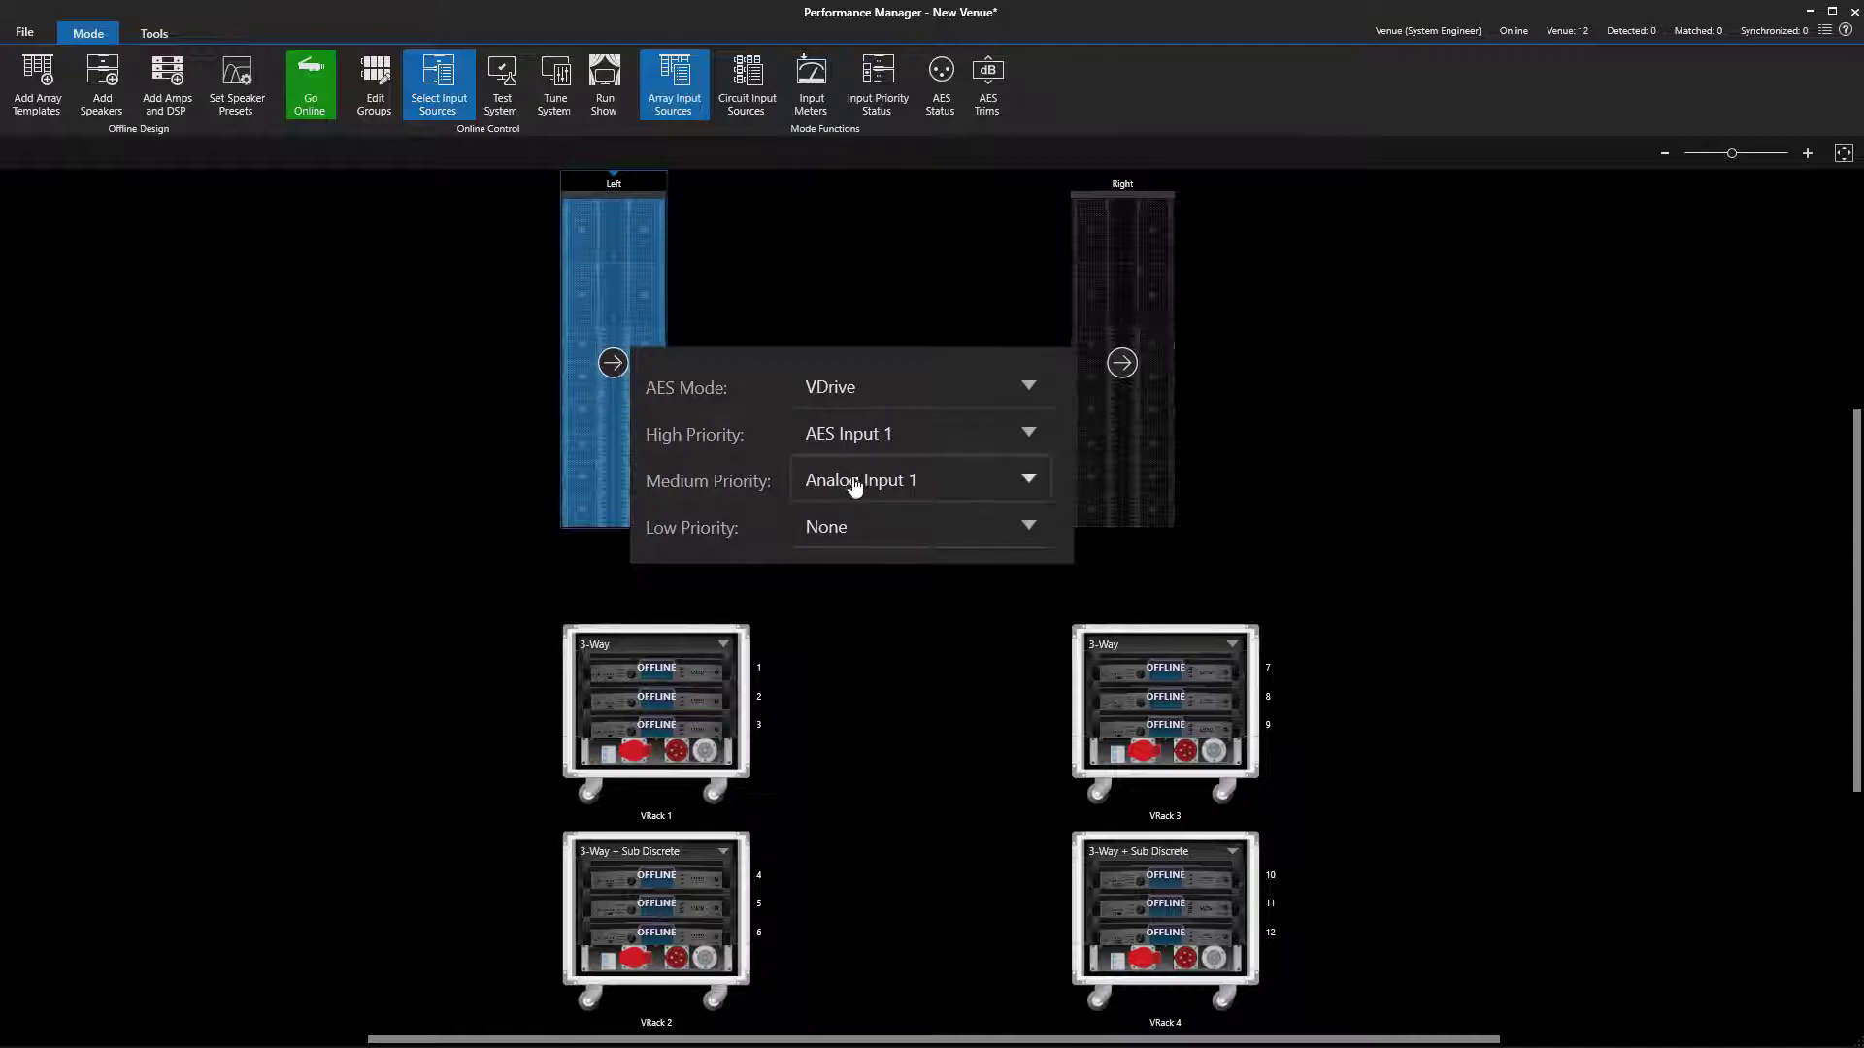
{"action": "left_click", "coordinate": [878, 434]}
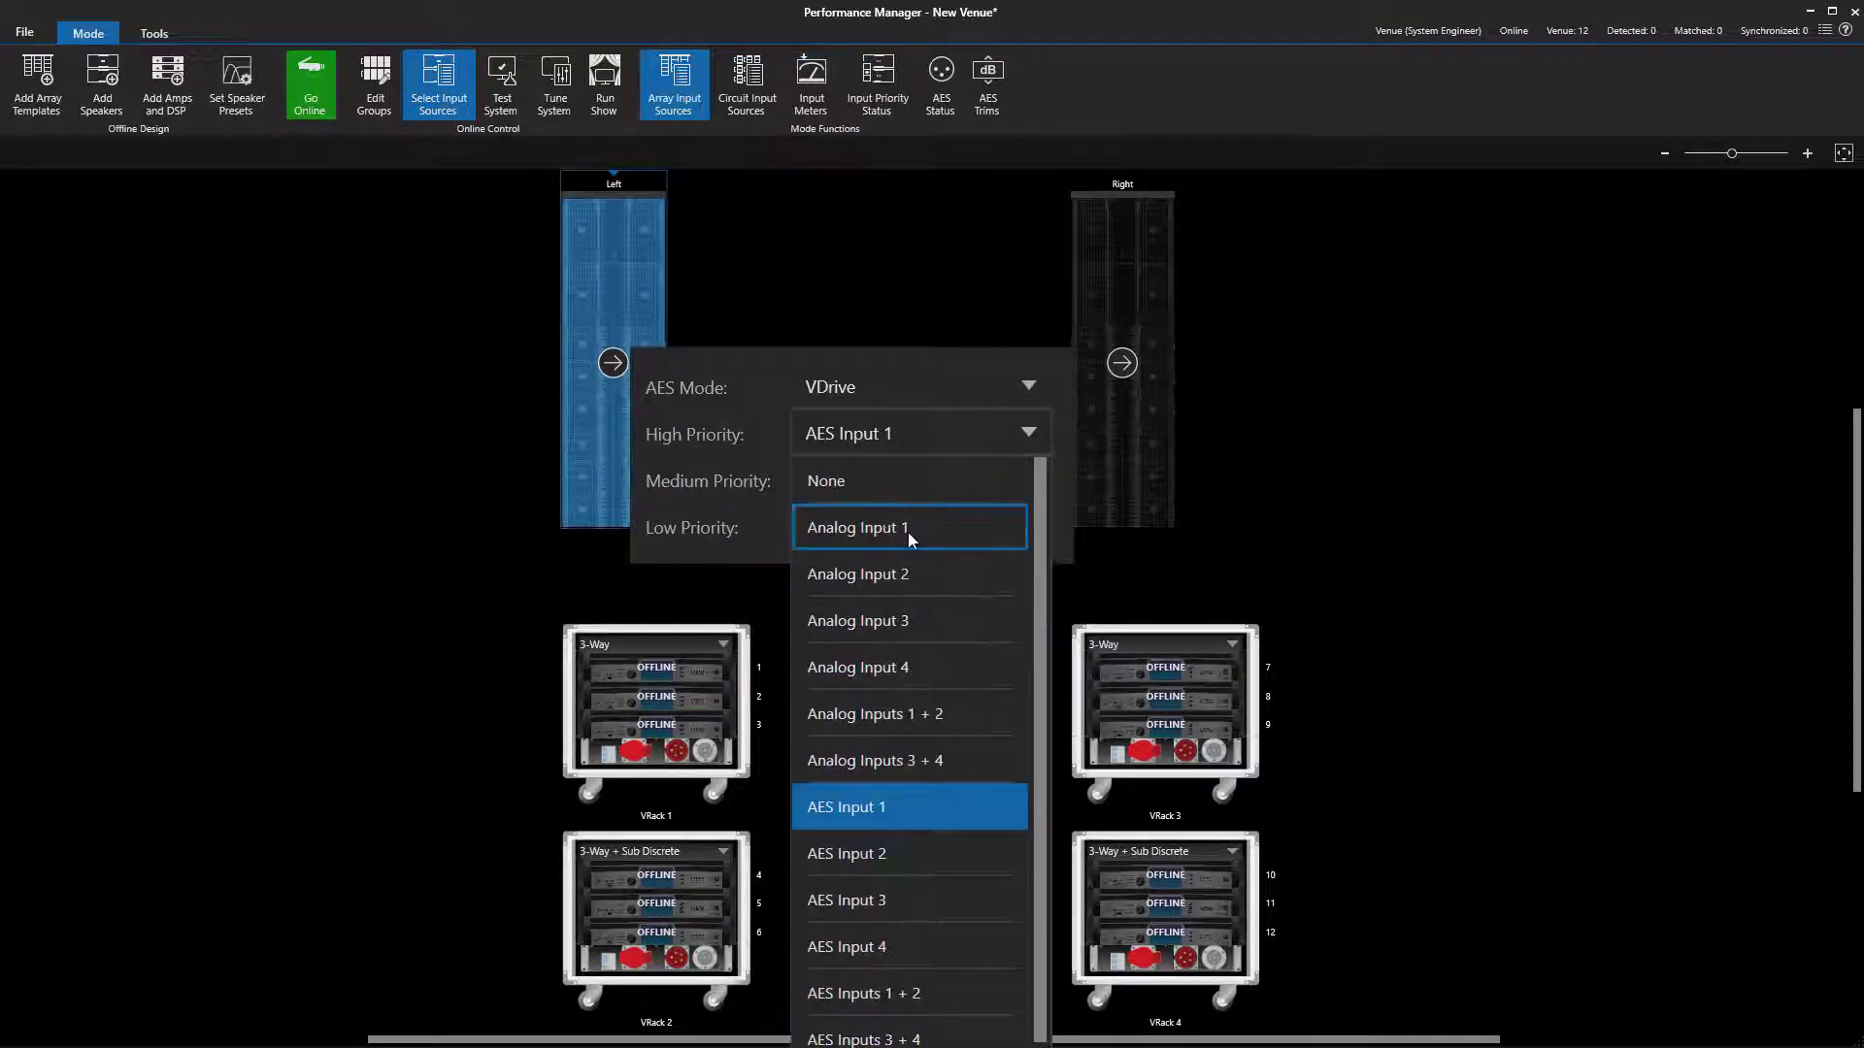
{"action": "left_click", "coordinate": [907, 530]}
{"action": "left_click", "coordinate": [1375, 533]}
Set the Right array's High Priority input to Analog Input 1
{"action": "left_click", "coordinate": [1121, 363]}
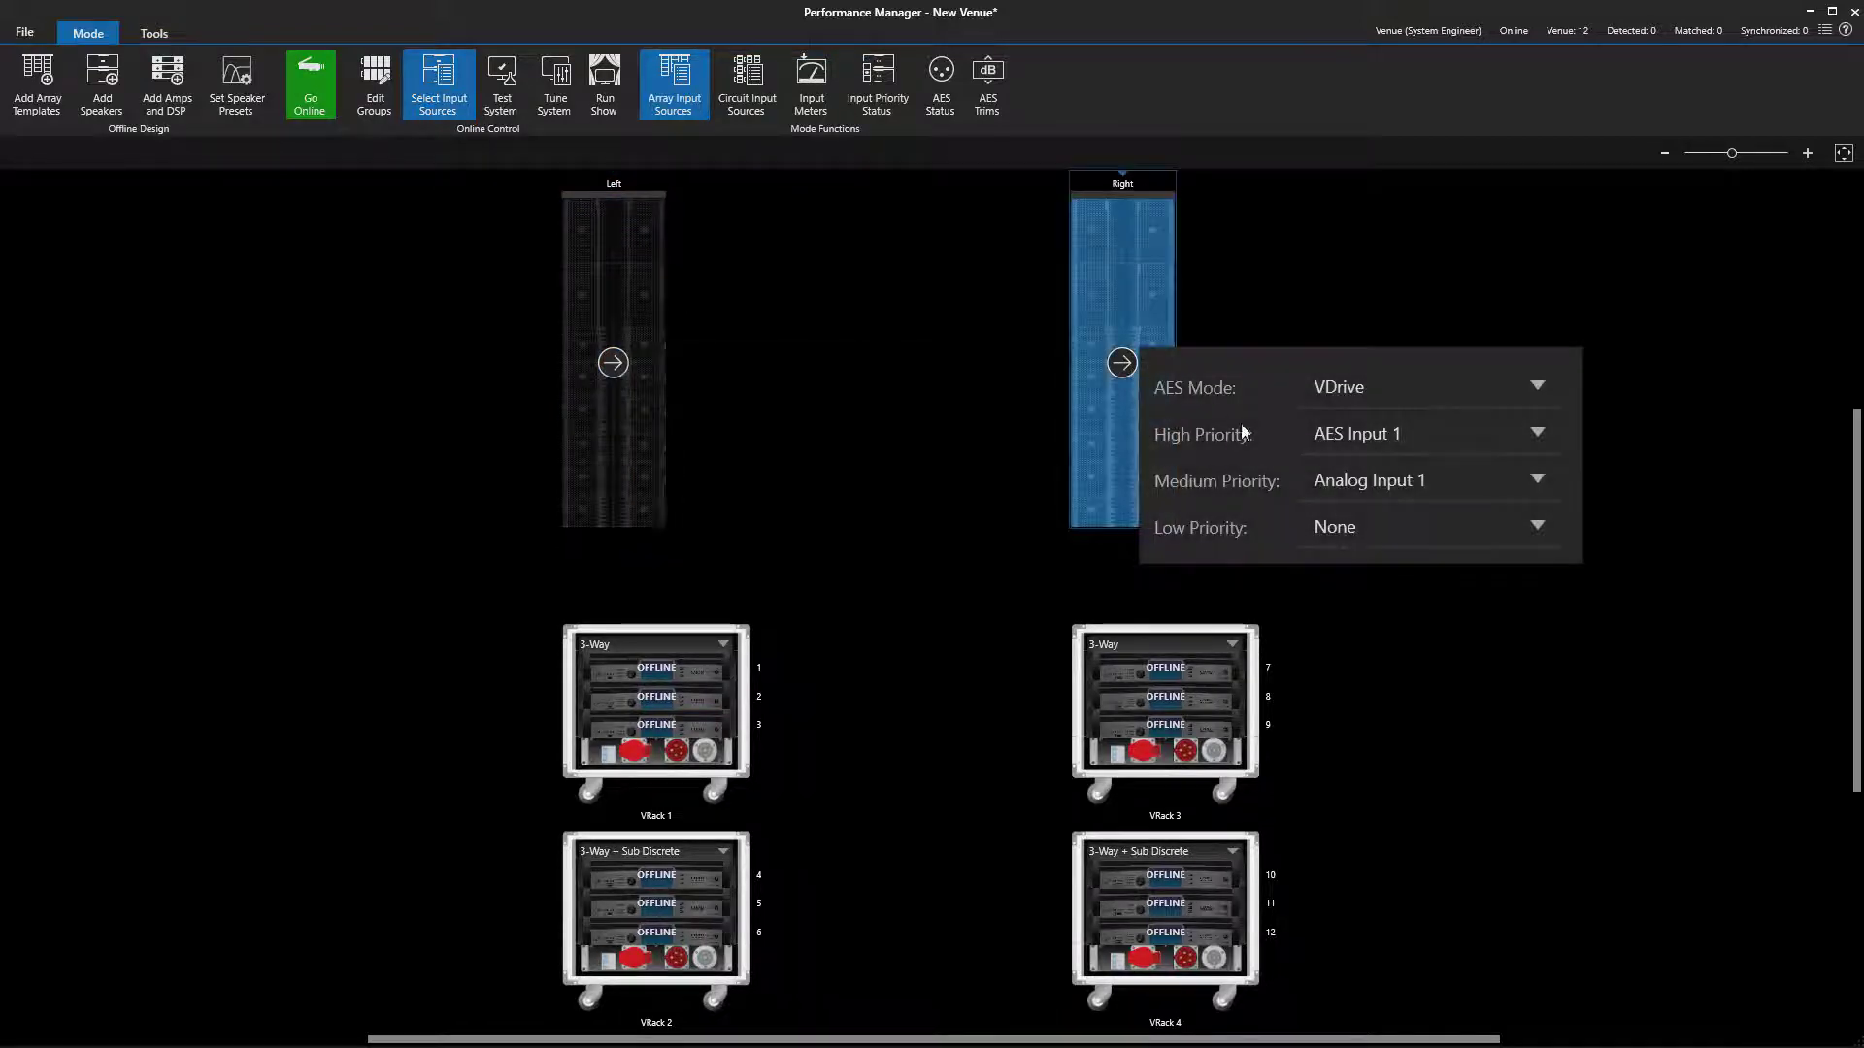
{"action": "left_click", "coordinate": [1373, 437]}
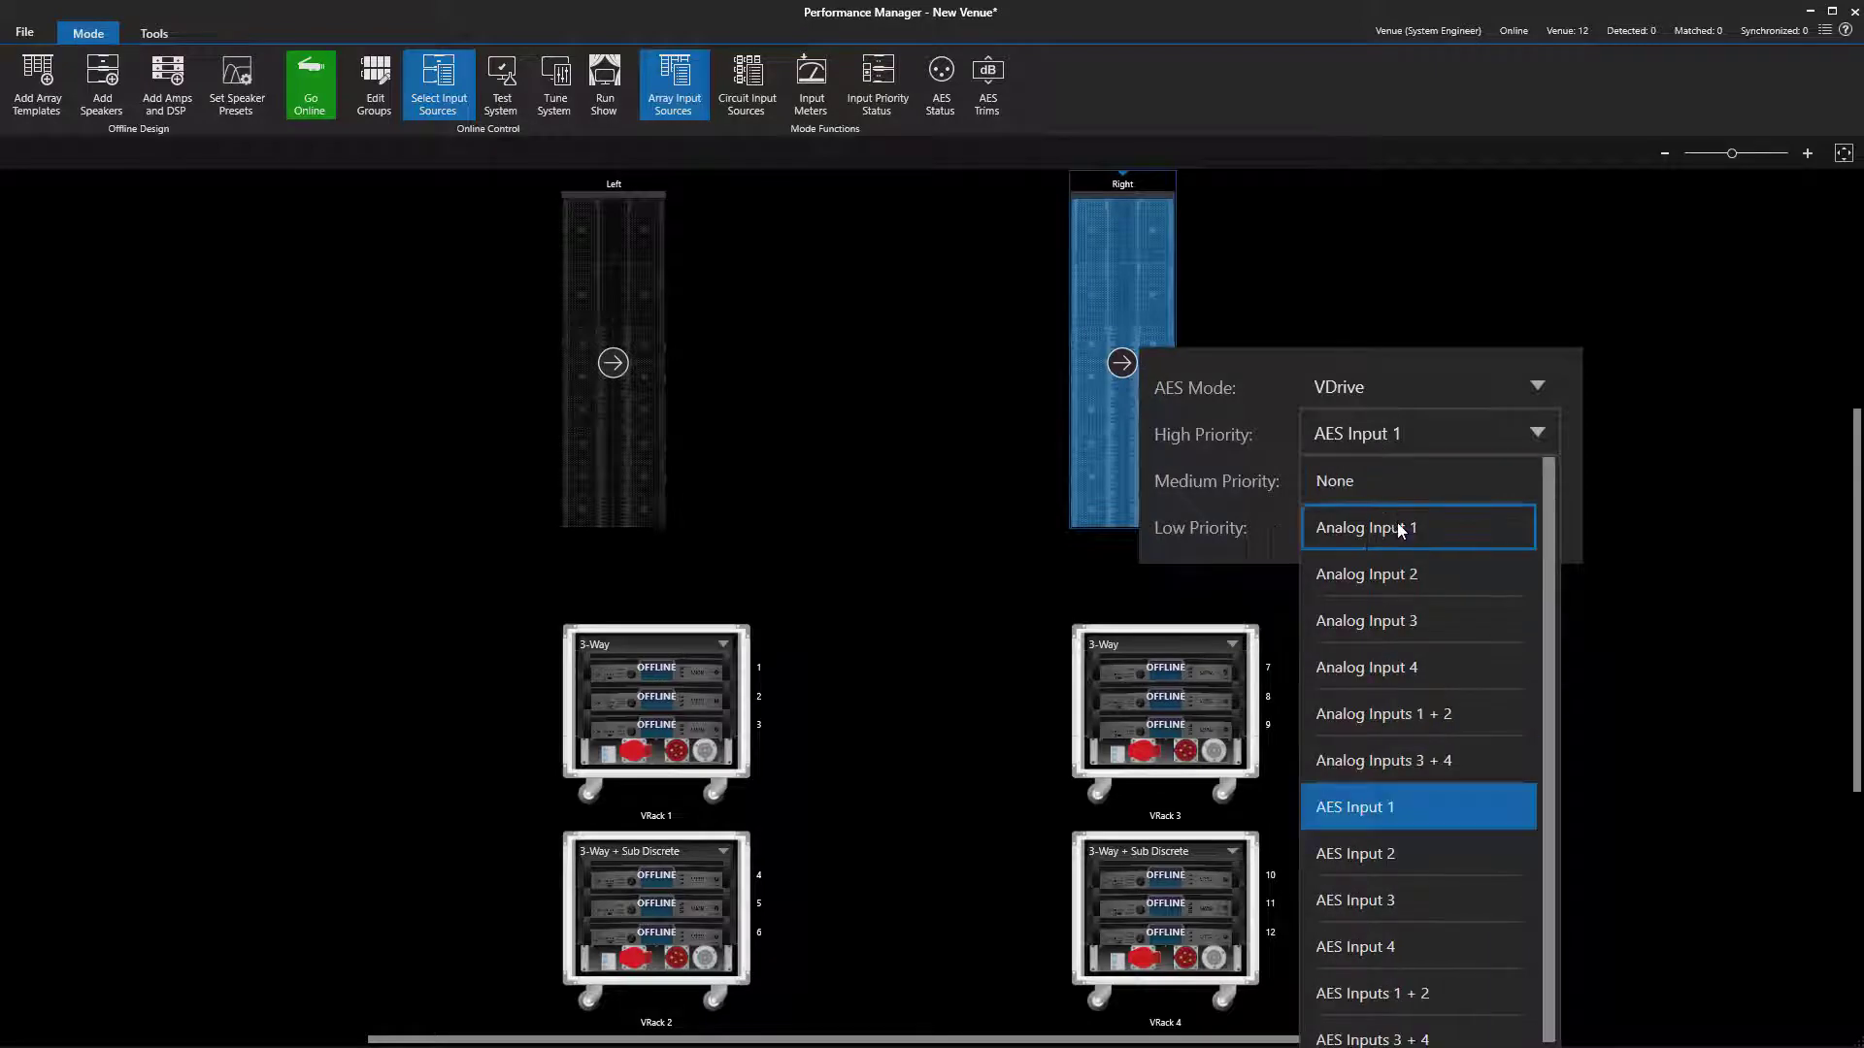
{"action": "left_click", "coordinate": [1390, 528]}
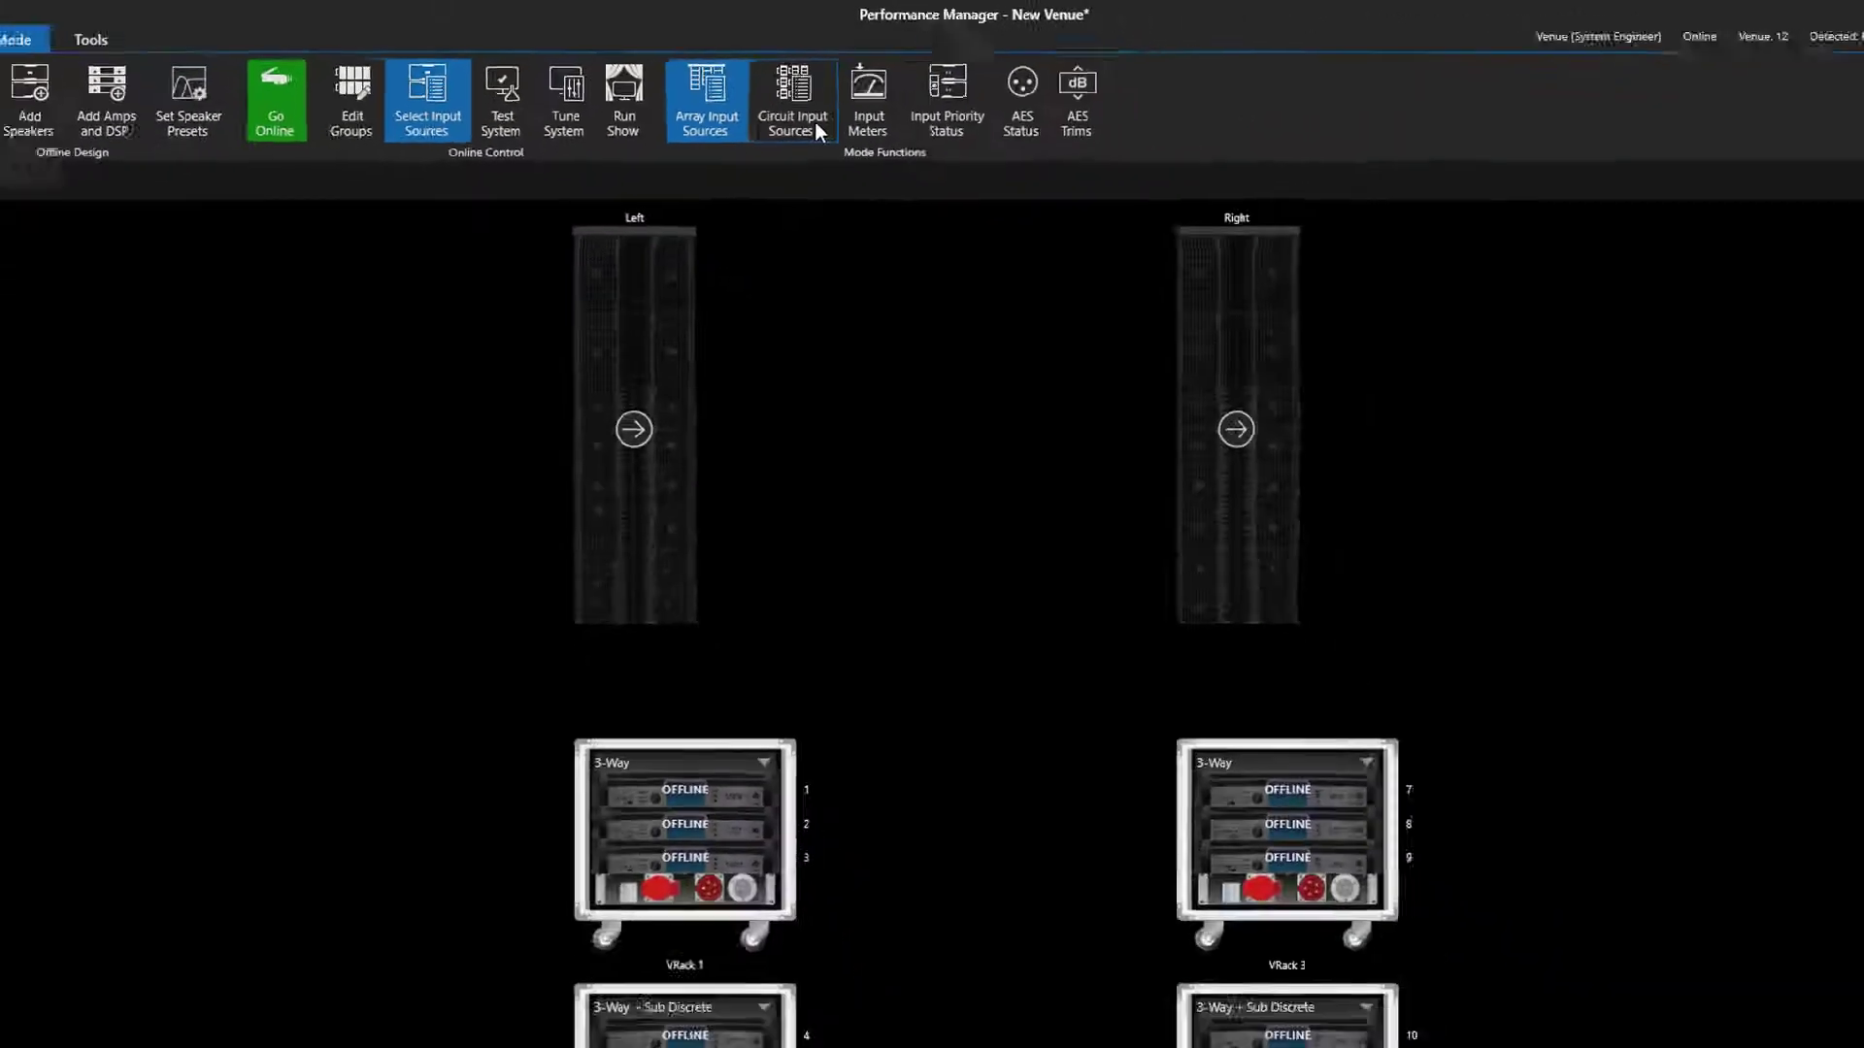
Switch to Circuit Input Sources, set the Left array's top circuit High Priority to Analog Input 2, and open the second circuit's input settings
{"action": "left_click", "coordinate": [1111, 237]}
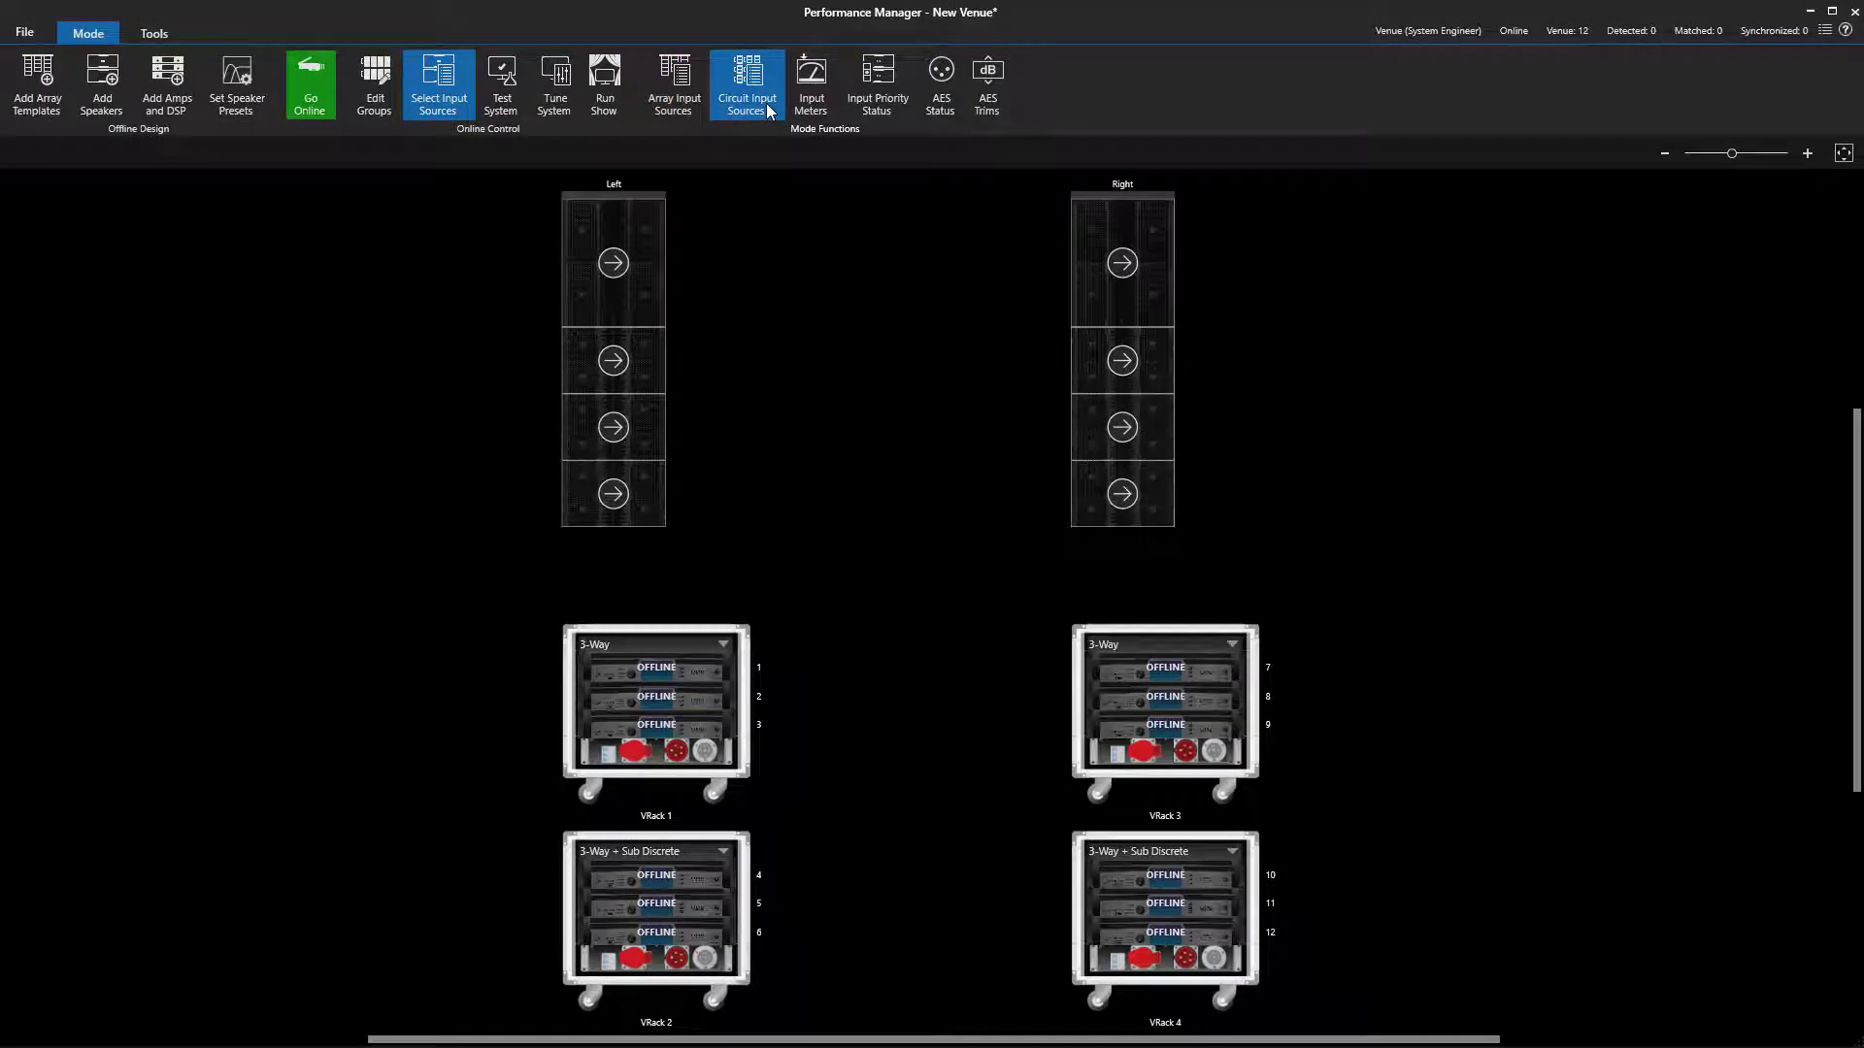
{"action": "left_click", "coordinate": [618, 267]}
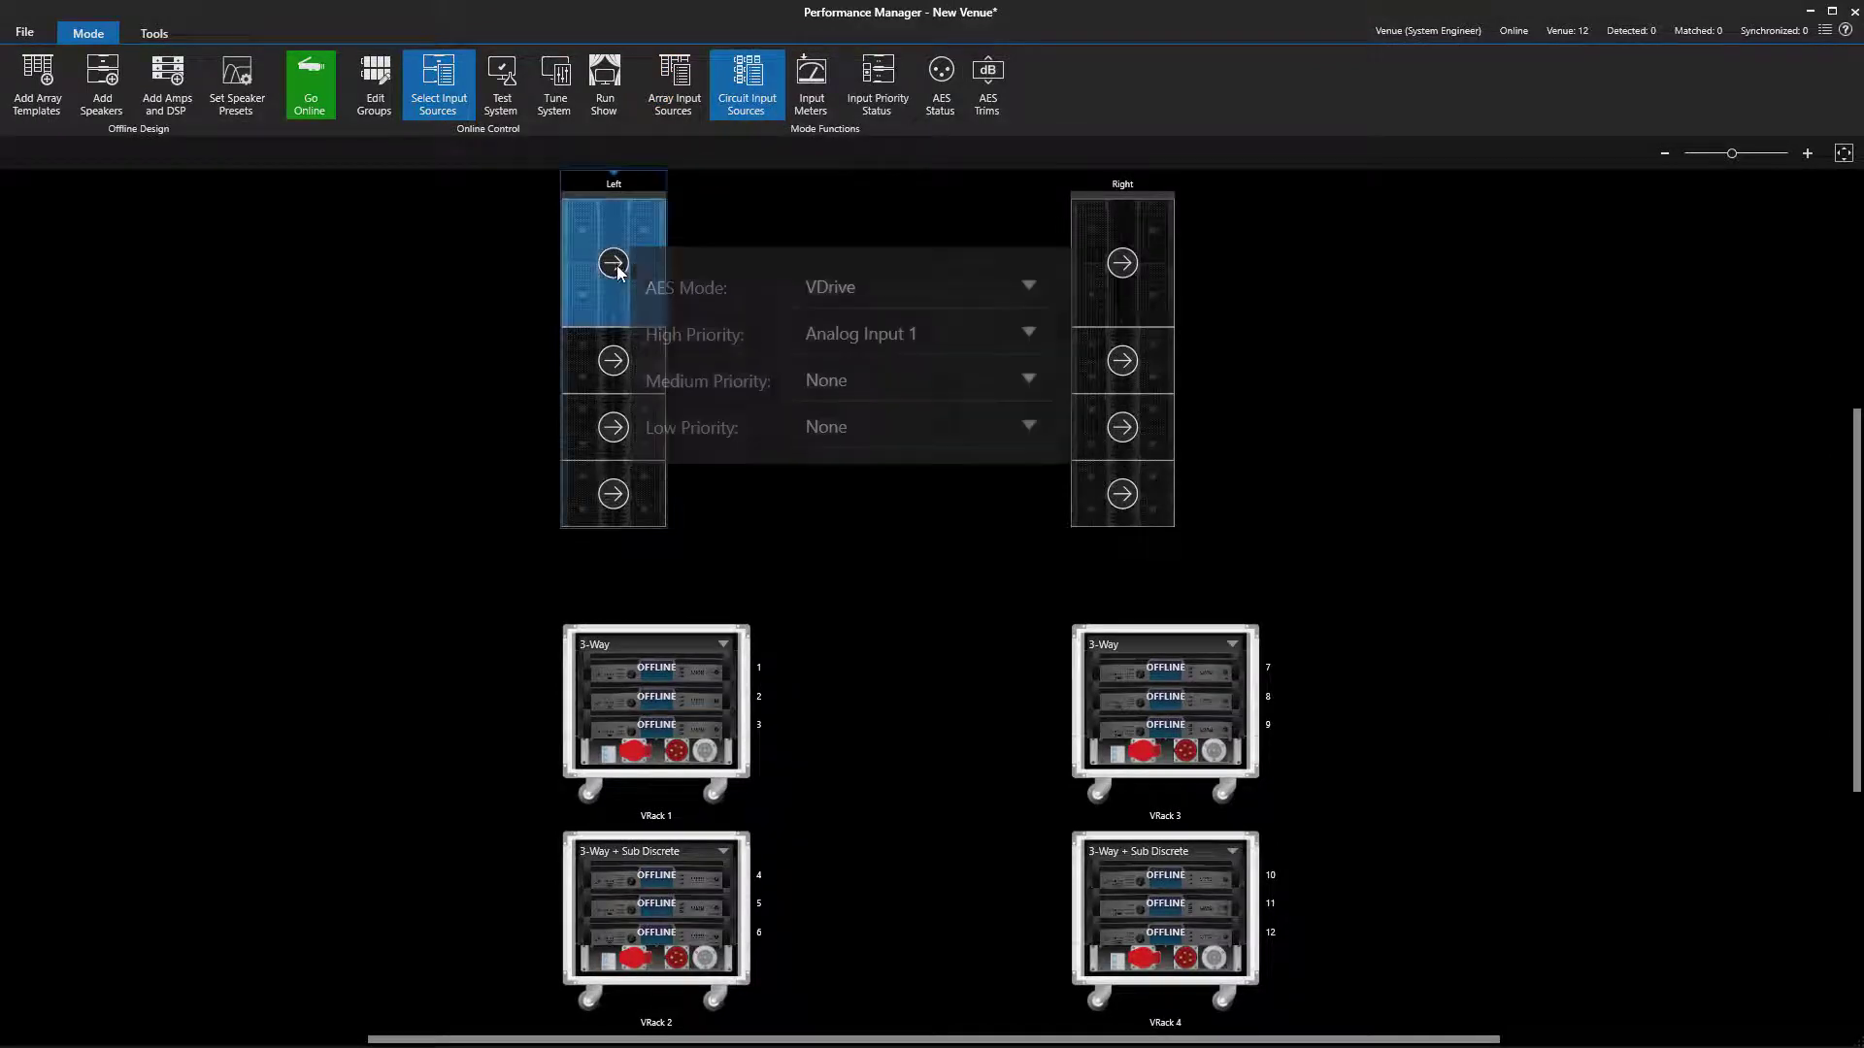
{"action": "left_click", "coordinate": [925, 341]}
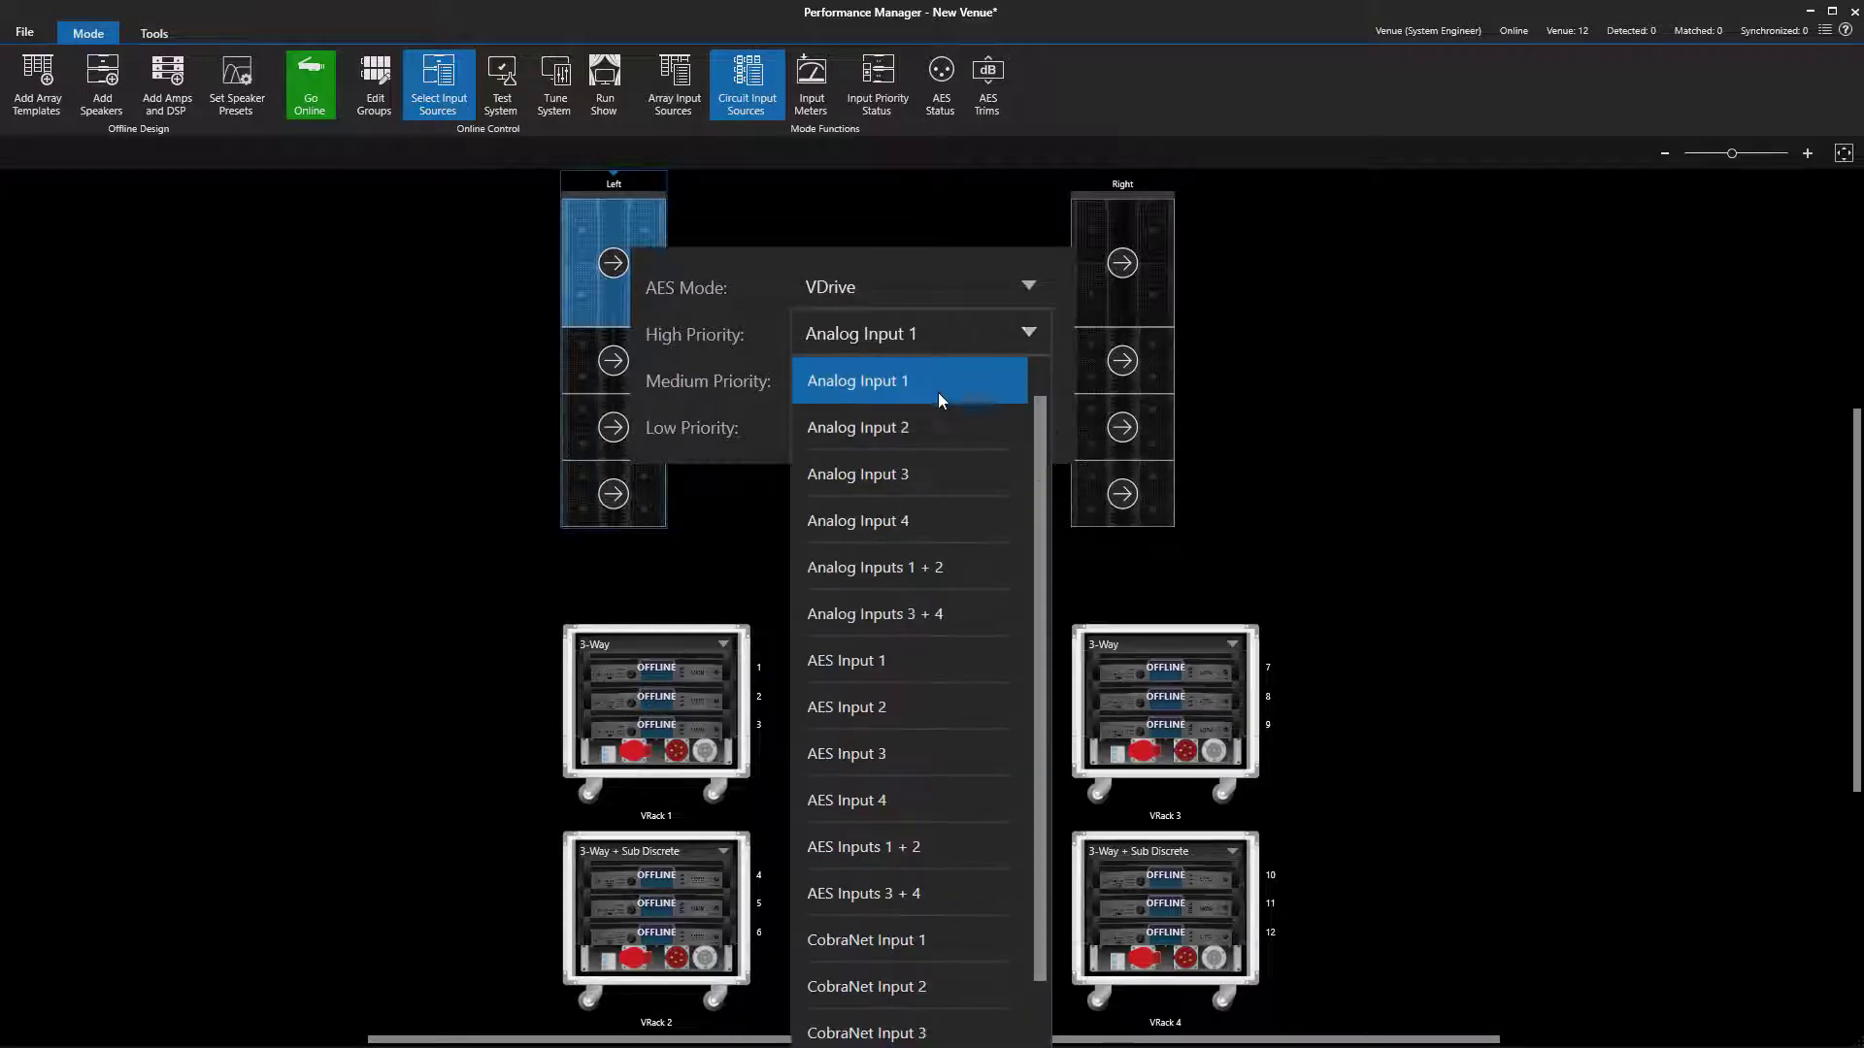
{"action": "left_click", "coordinate": [905, 429]}
{"action": "left_click", "coordinate": [858, 557]}
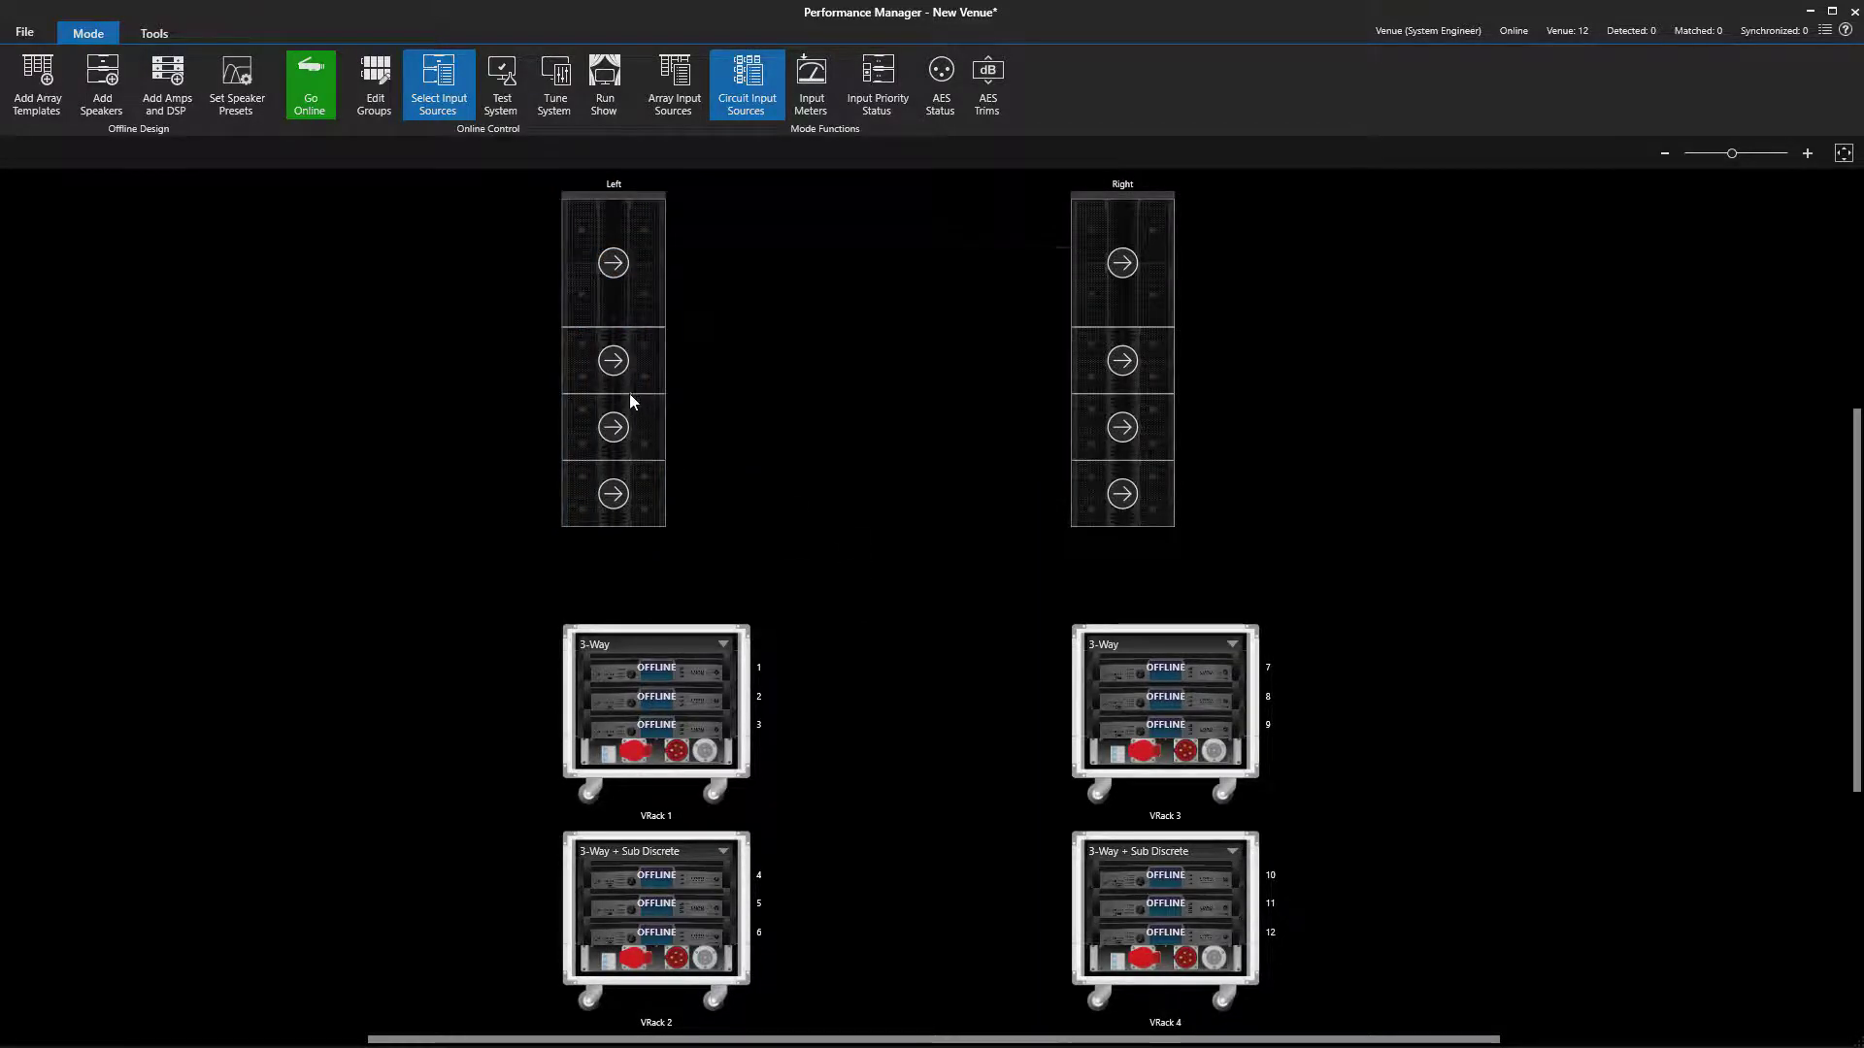
{"action": "left_click", "coordinate": [618, 366]}
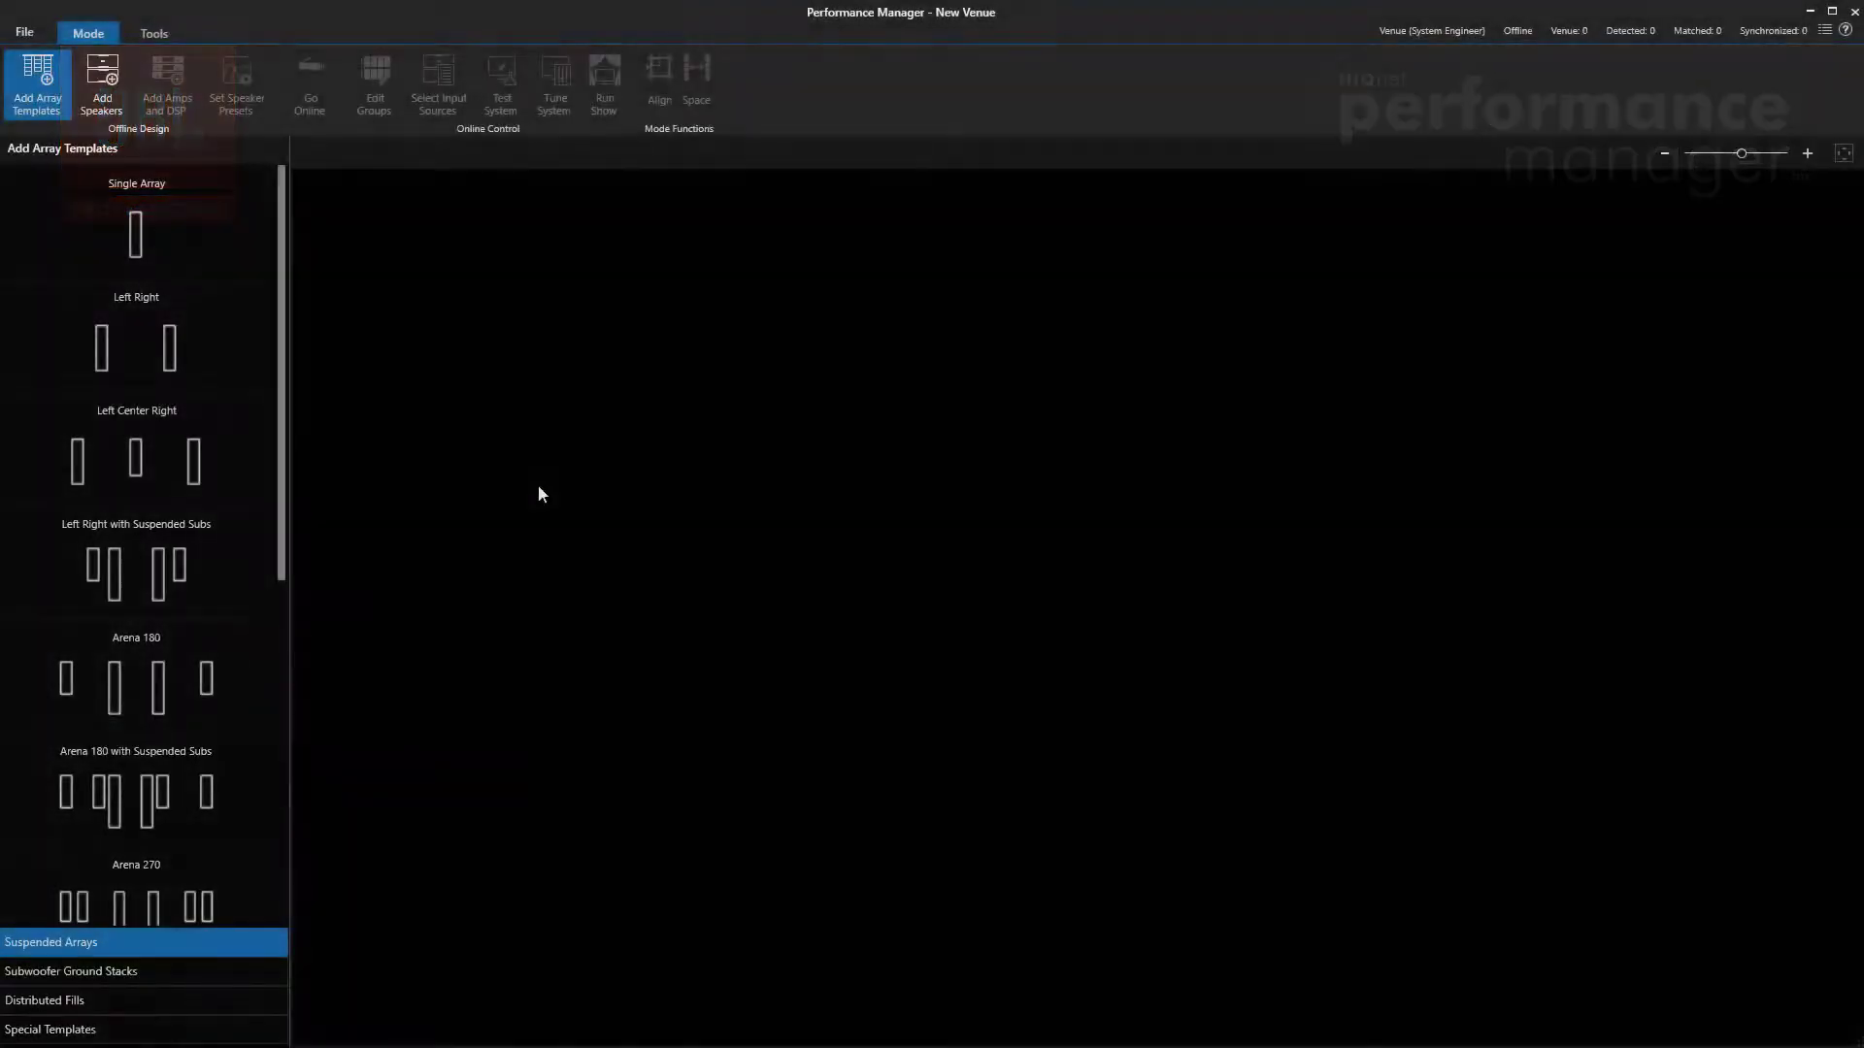
Set the Repeating Array special template to 6 arrays in a new venue
{"action": "left_click", "coordinate": [78, 1033]}
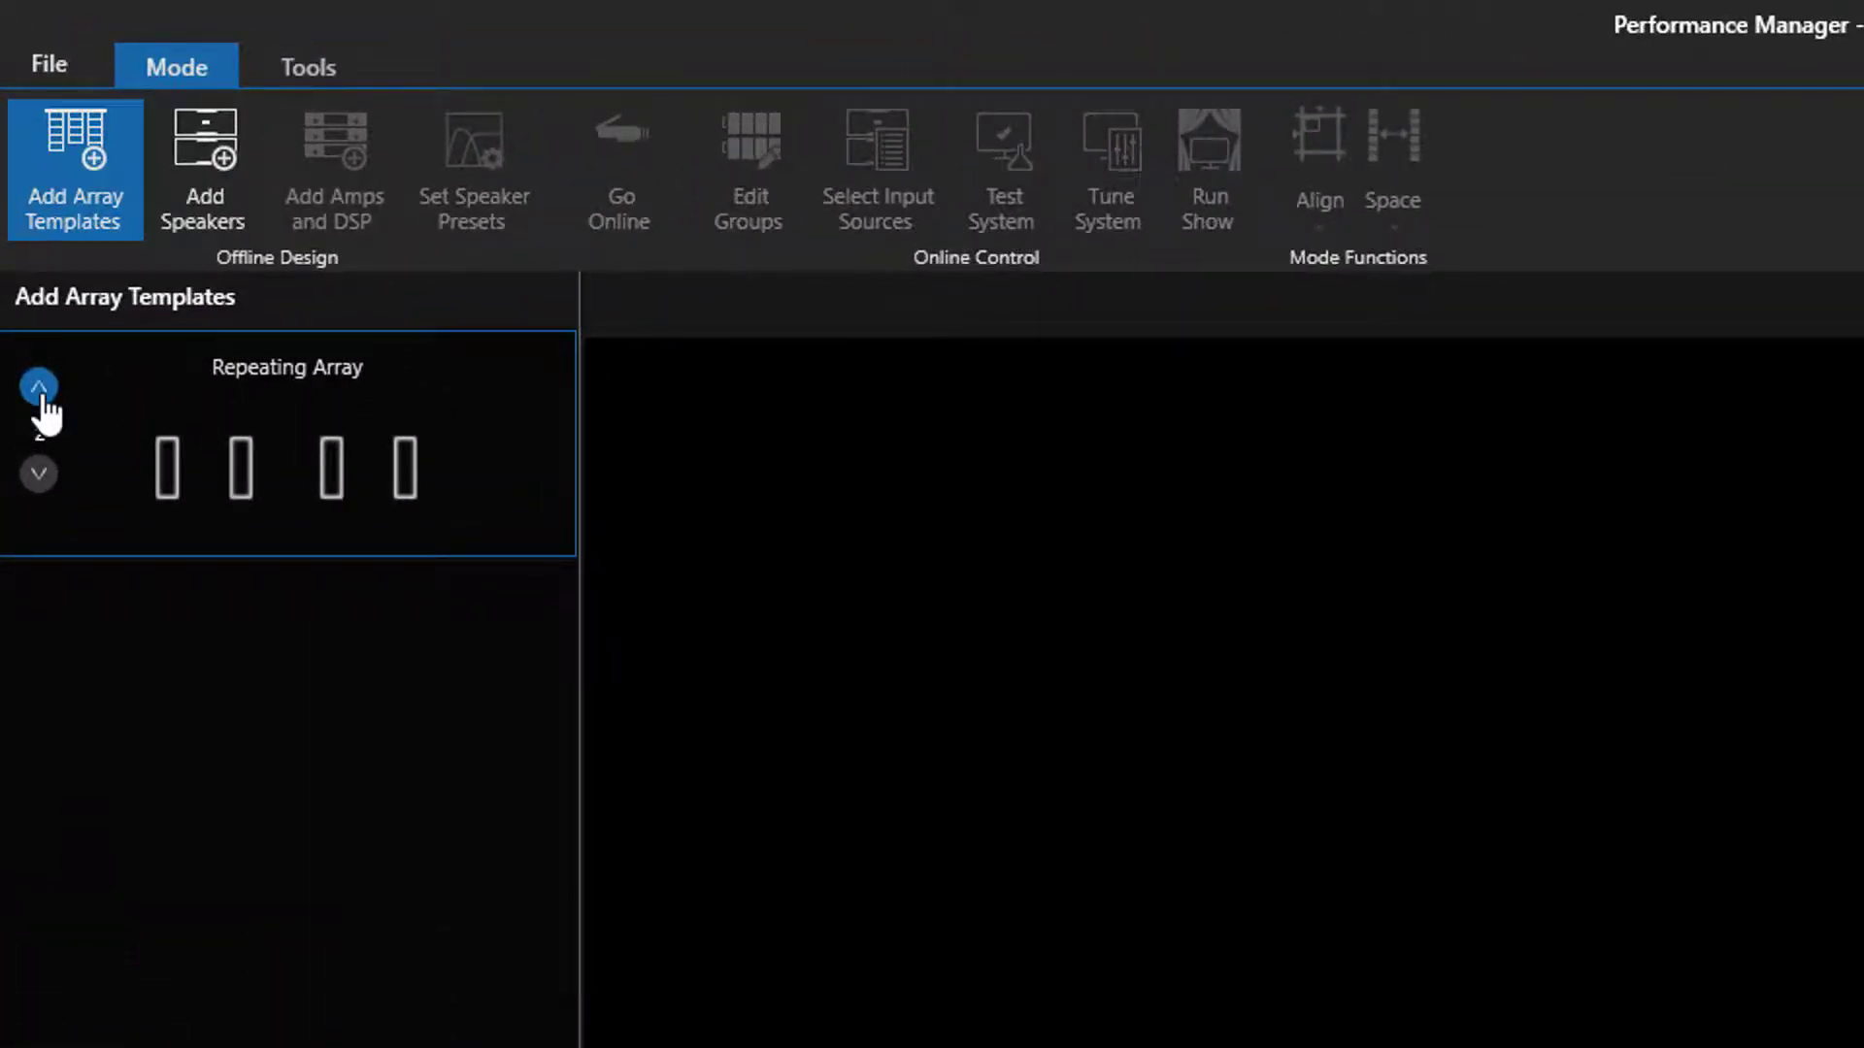
{"action": "left_click", "coordinate": [39, 388]}
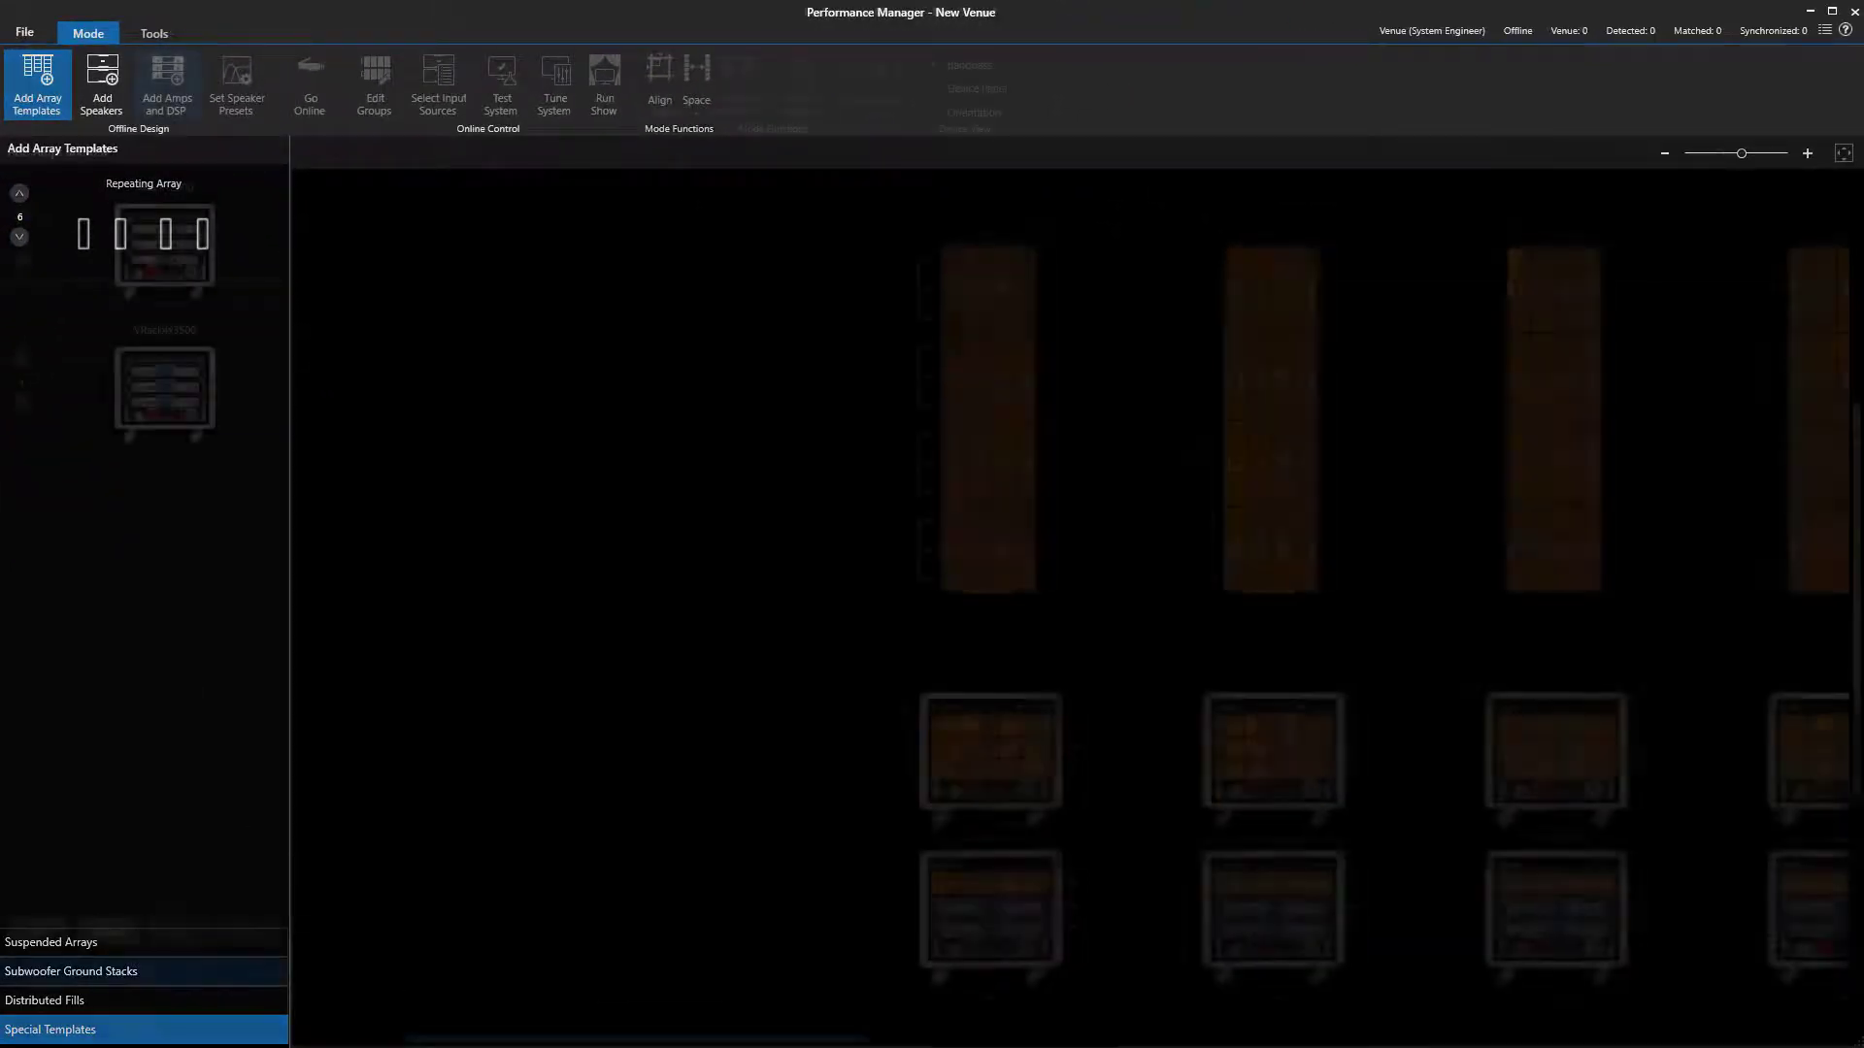
Examine the repeated arrays and their amplifier racks across the venue, from Array 1 through Array 12
{"action": "scroll", "coordinate": [1075, 582], "scroll_direction": "right", "scroll_amount": 10}
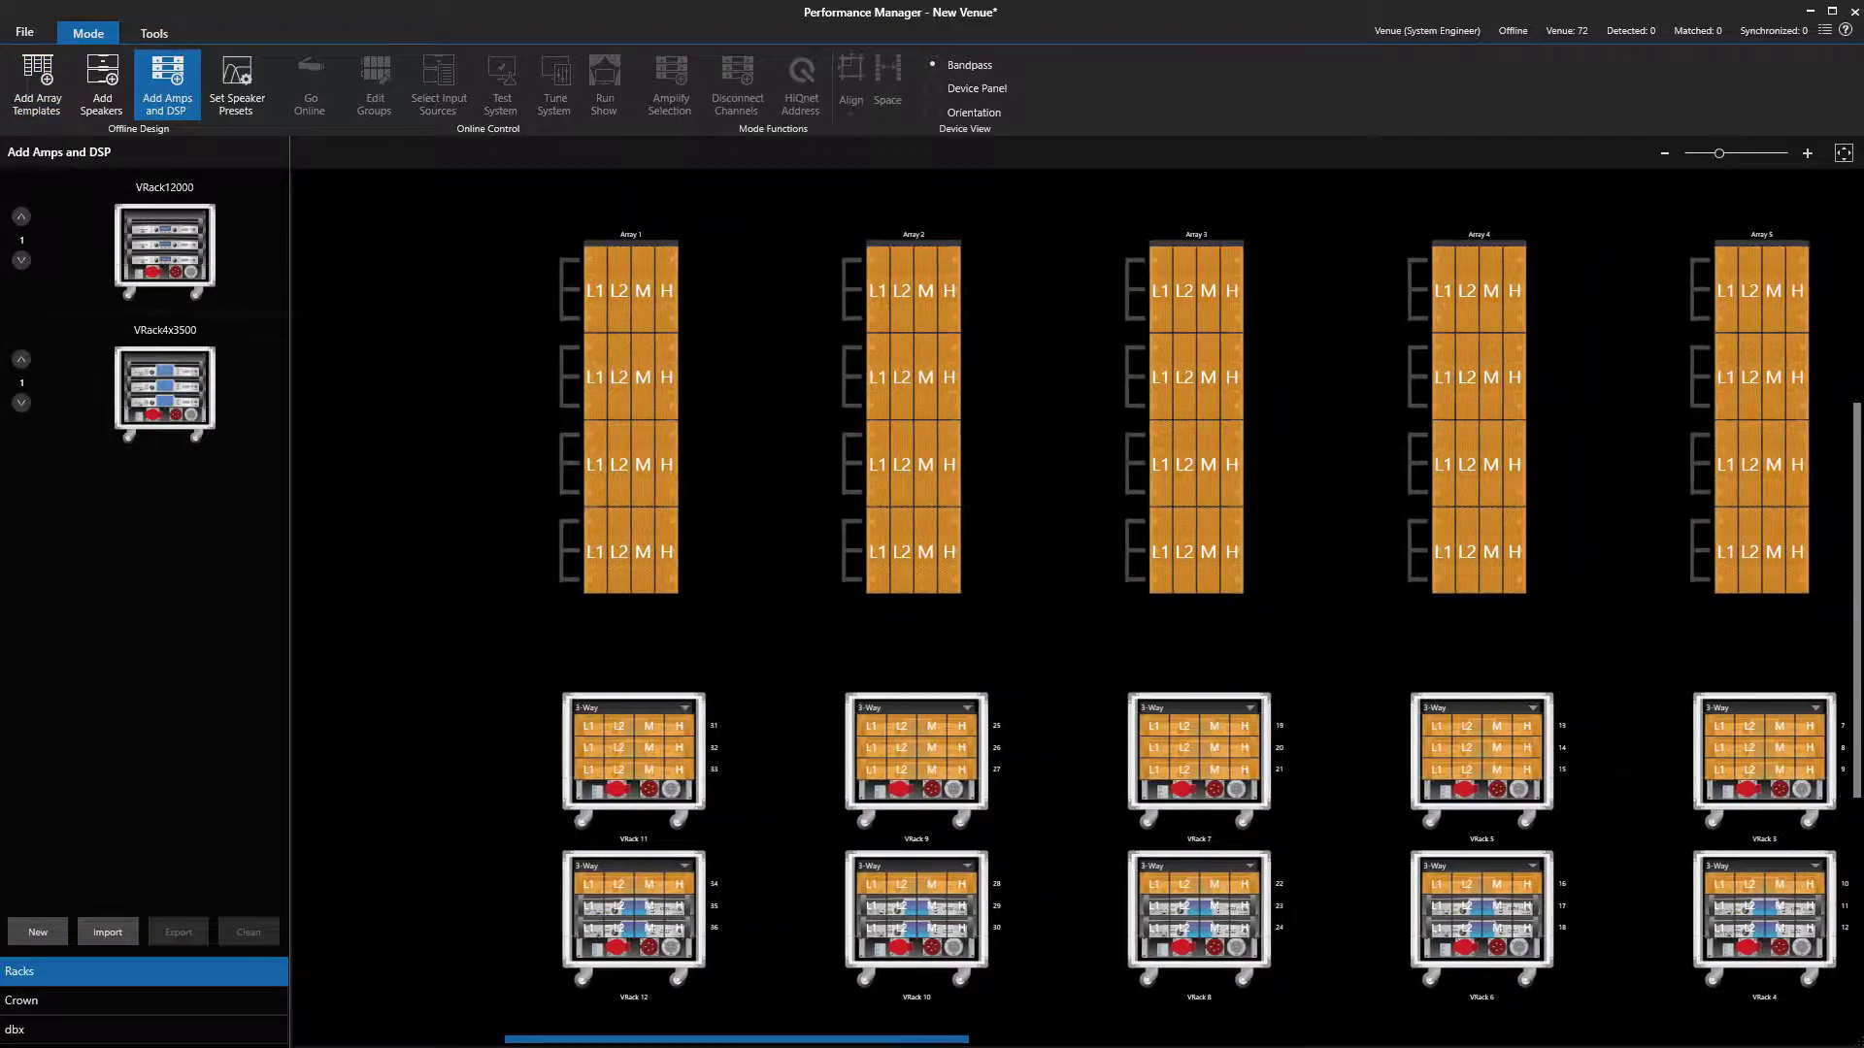
{"action": "scroll", "coordinate": [1075, 583], "scroll_direction": "right", "scroll_amount": 5}
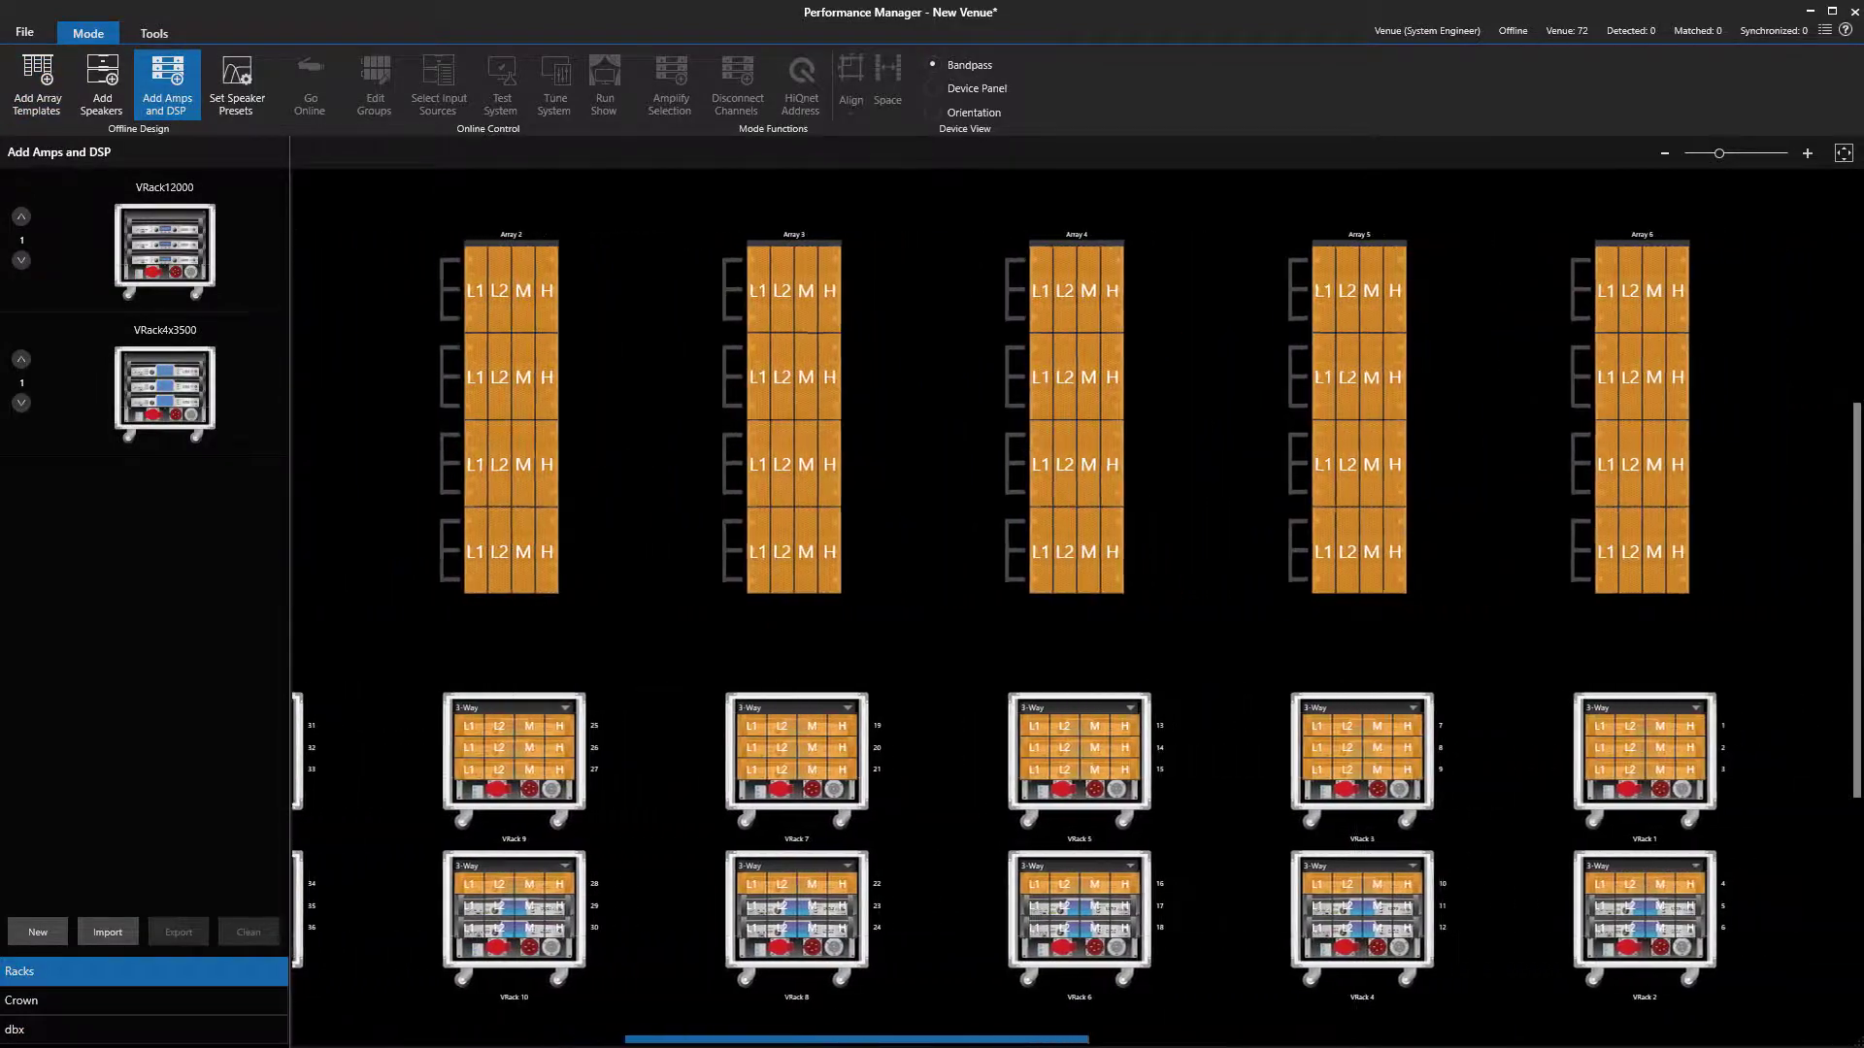
{"action": "scroll", "coordinate": [1075, 582], "scroll_direction": "right", "scroll_amount": 5}
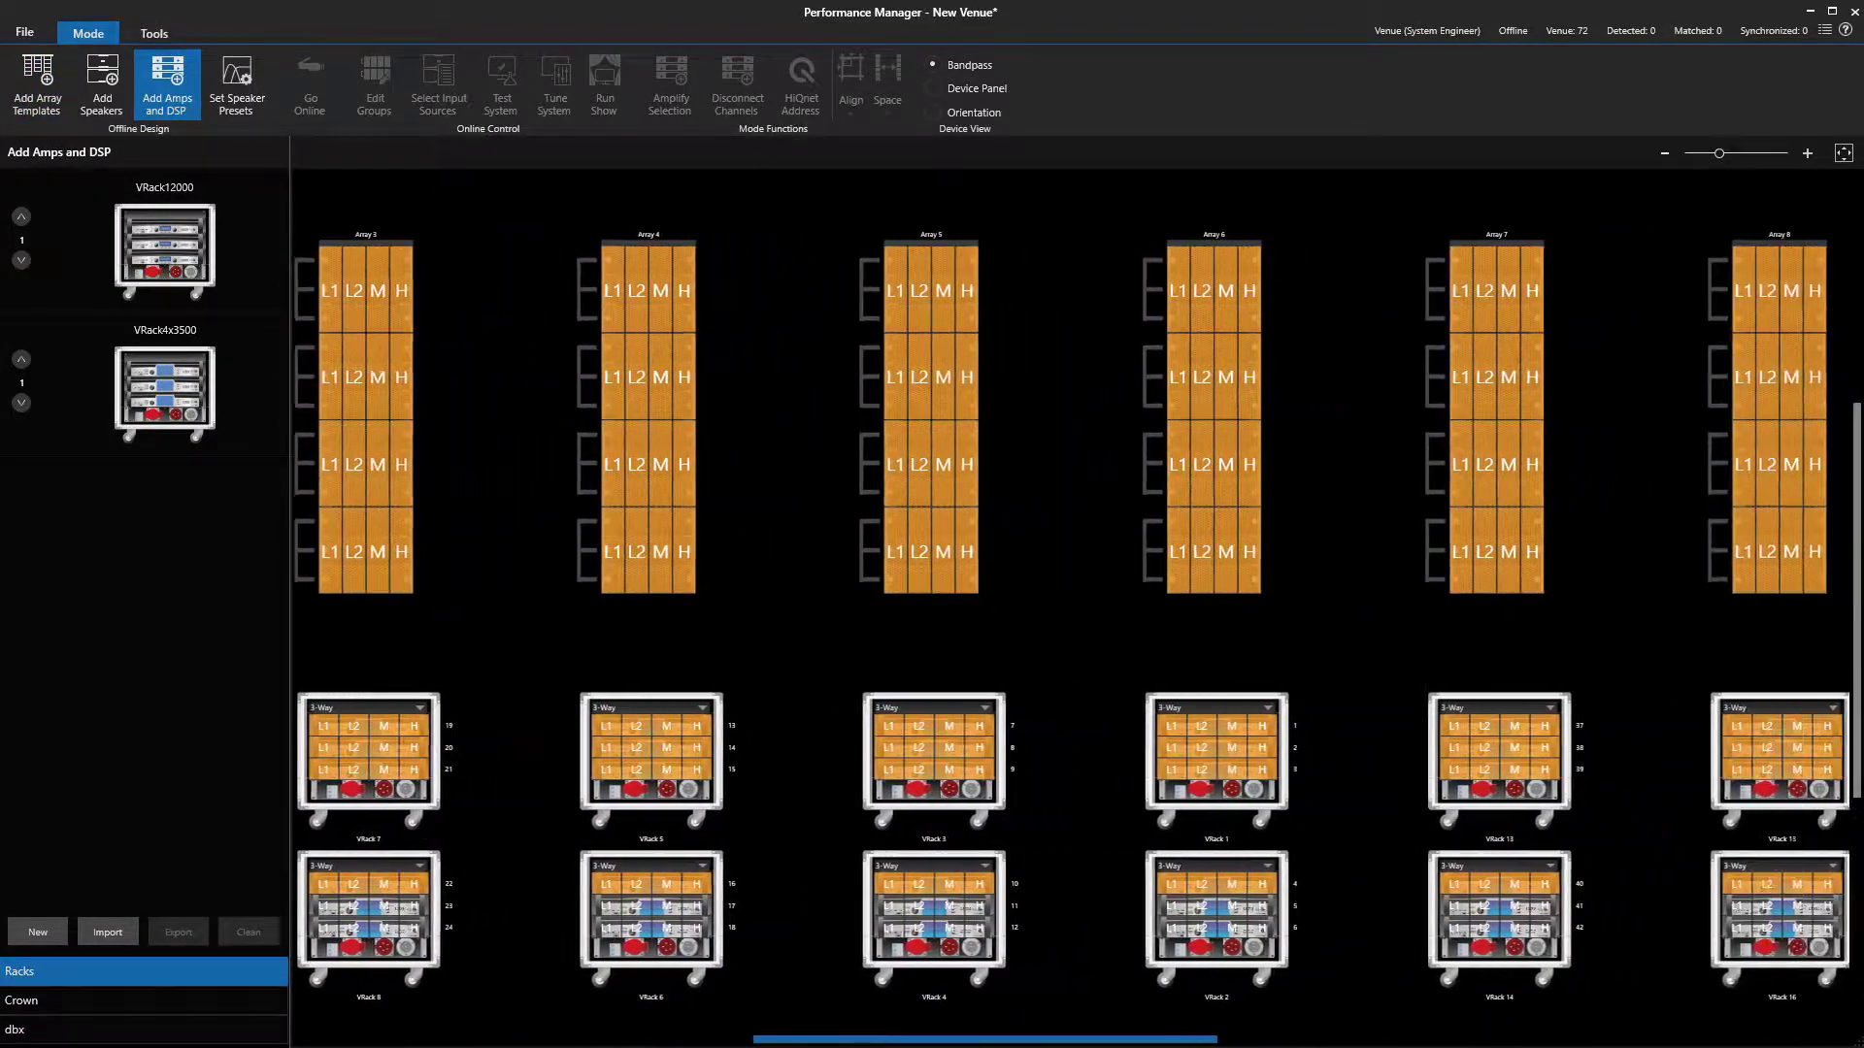
{"action": "scroll", "coordinate": [1075, 583], "scroll_direction": "right", "scroll_amount": 5}
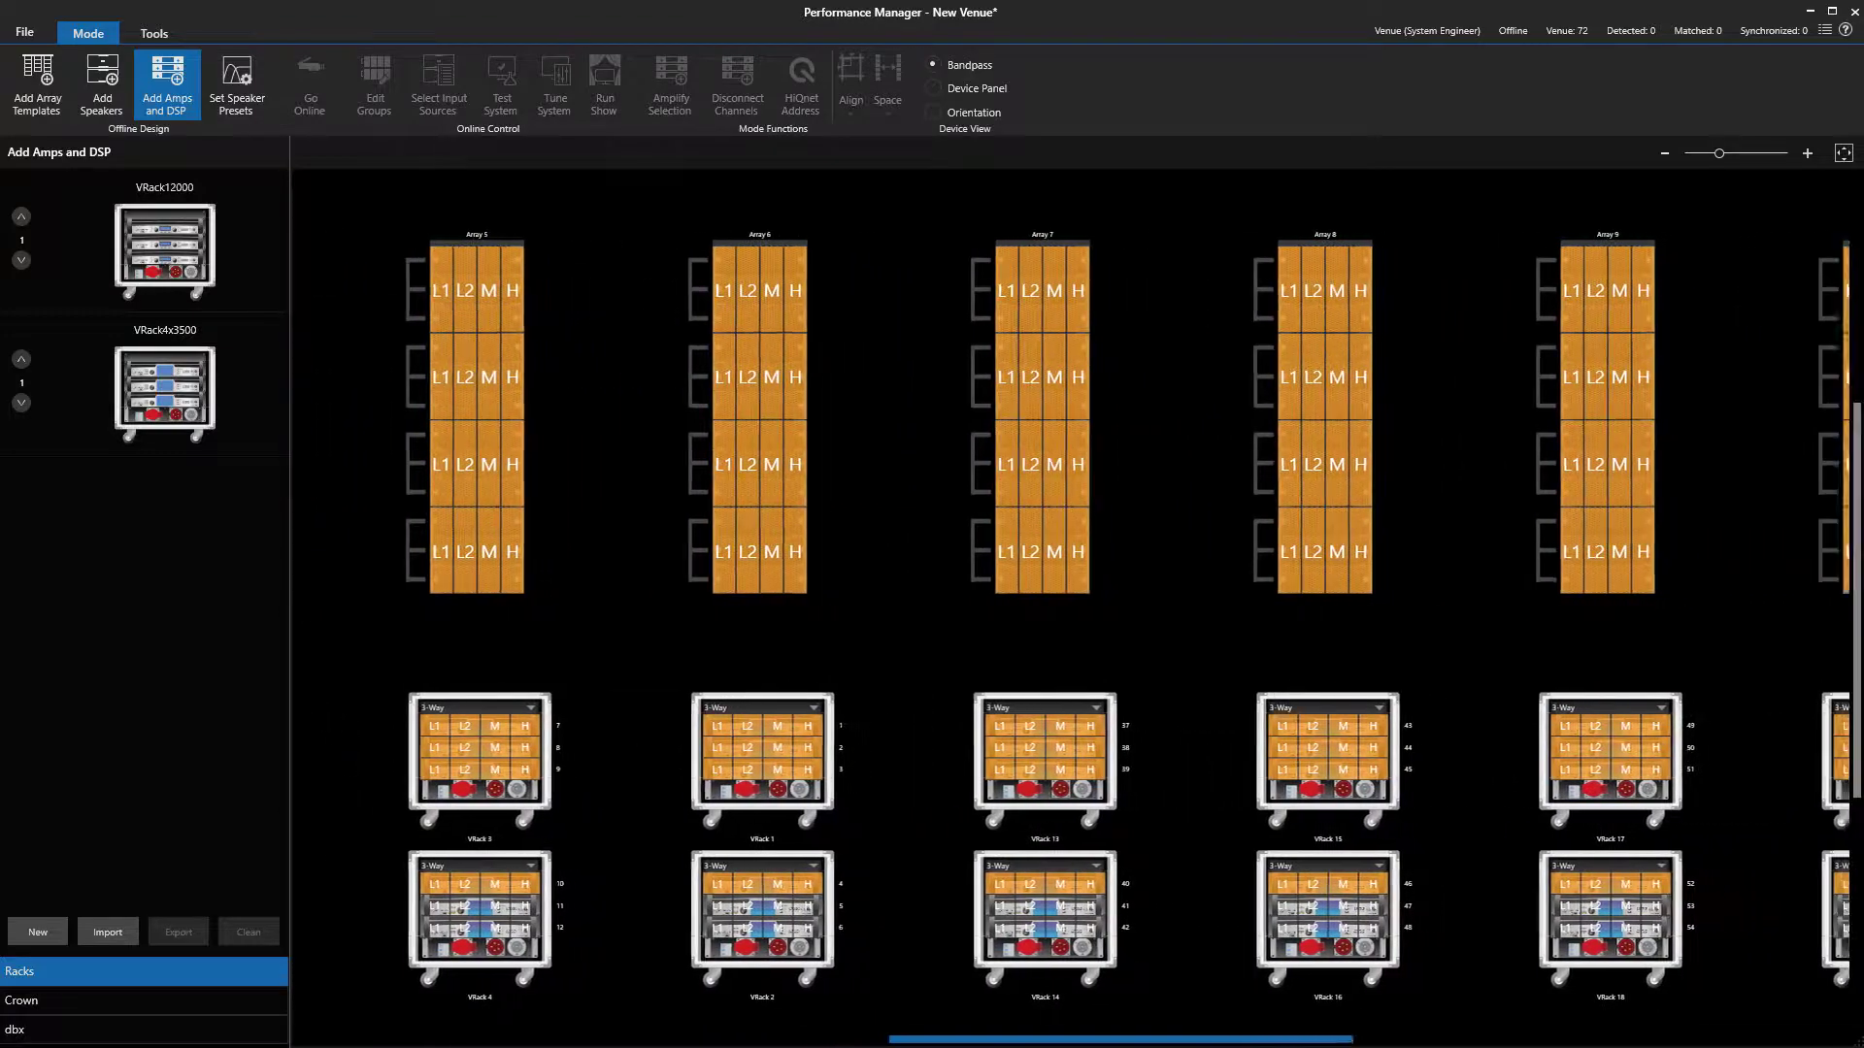
{"action": "scroll", "coordinate": [1076, 583], "scroll_direction": "right", "scroll_amount": 5}
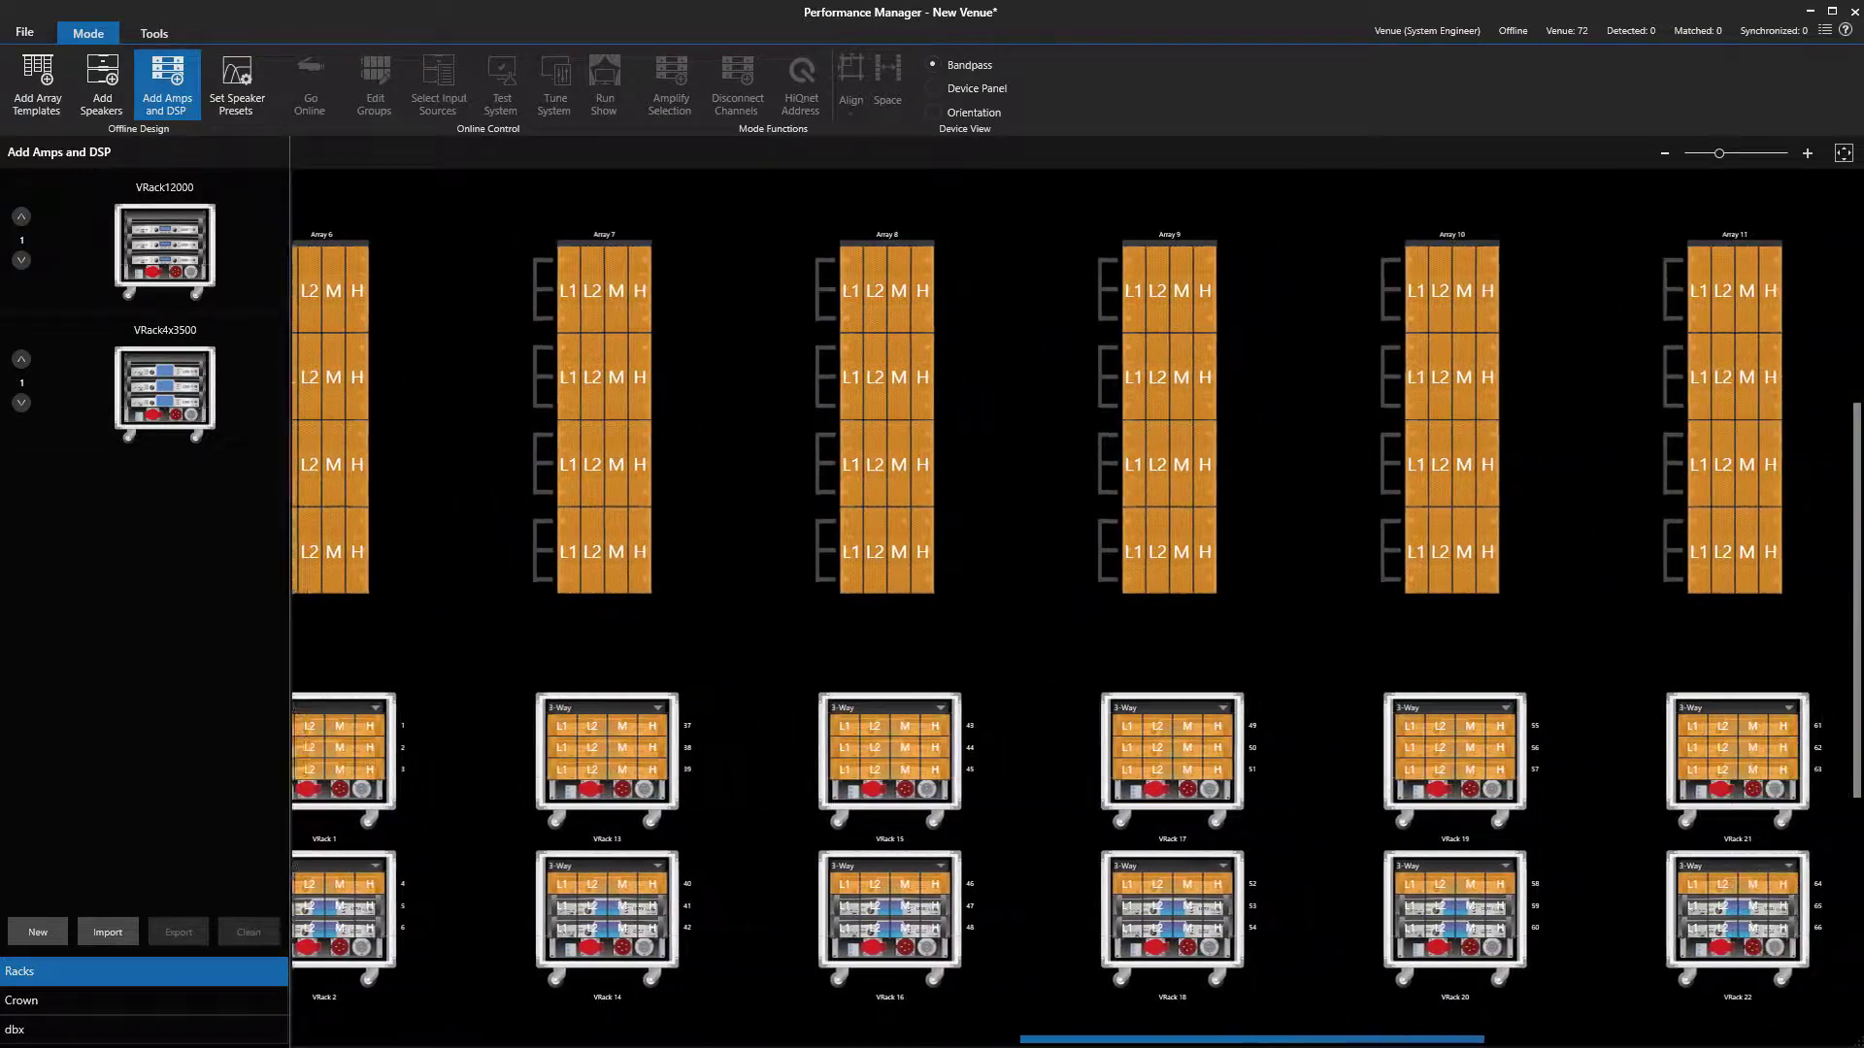
{"action": "scroll", "coordinate": [1076, 582], "scroll_direction": "right", "scroll_amount": 5}
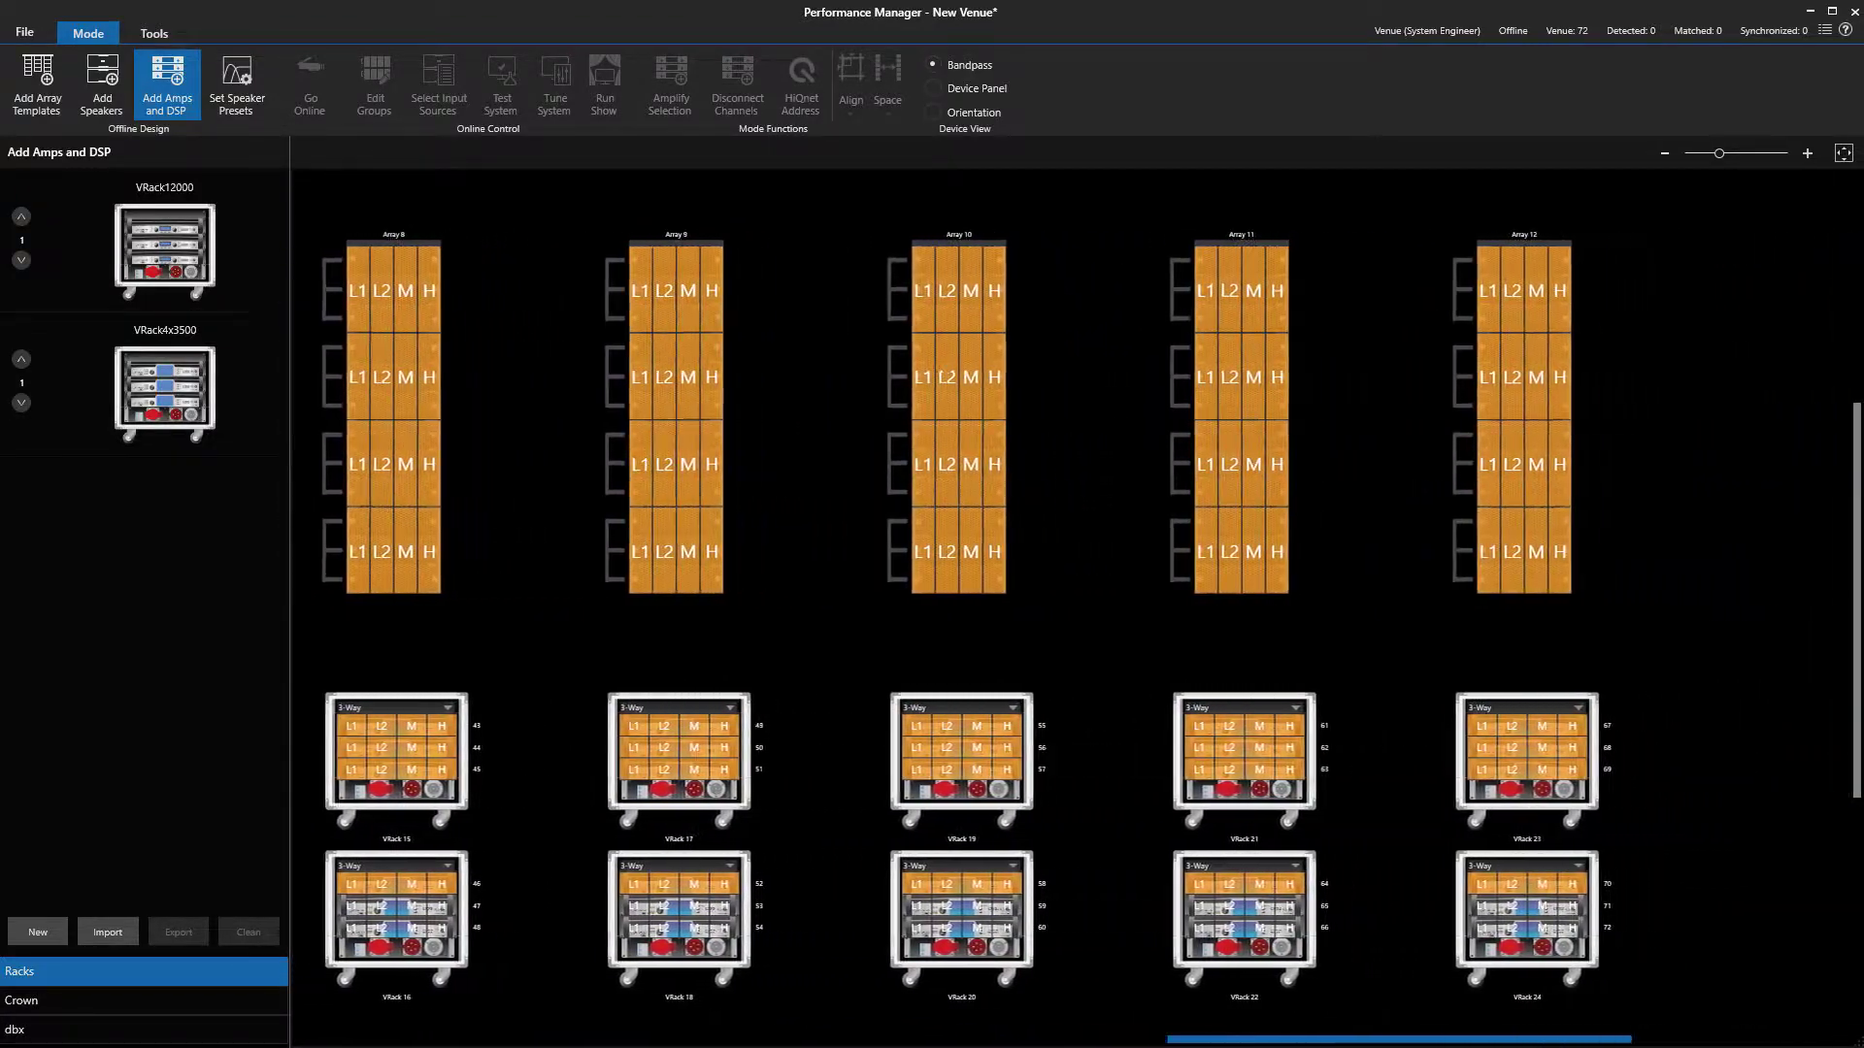
{"action": "scroll", "coordinate": [1075, 582], "scroll_direction": "right", "scroll_amount": 1}
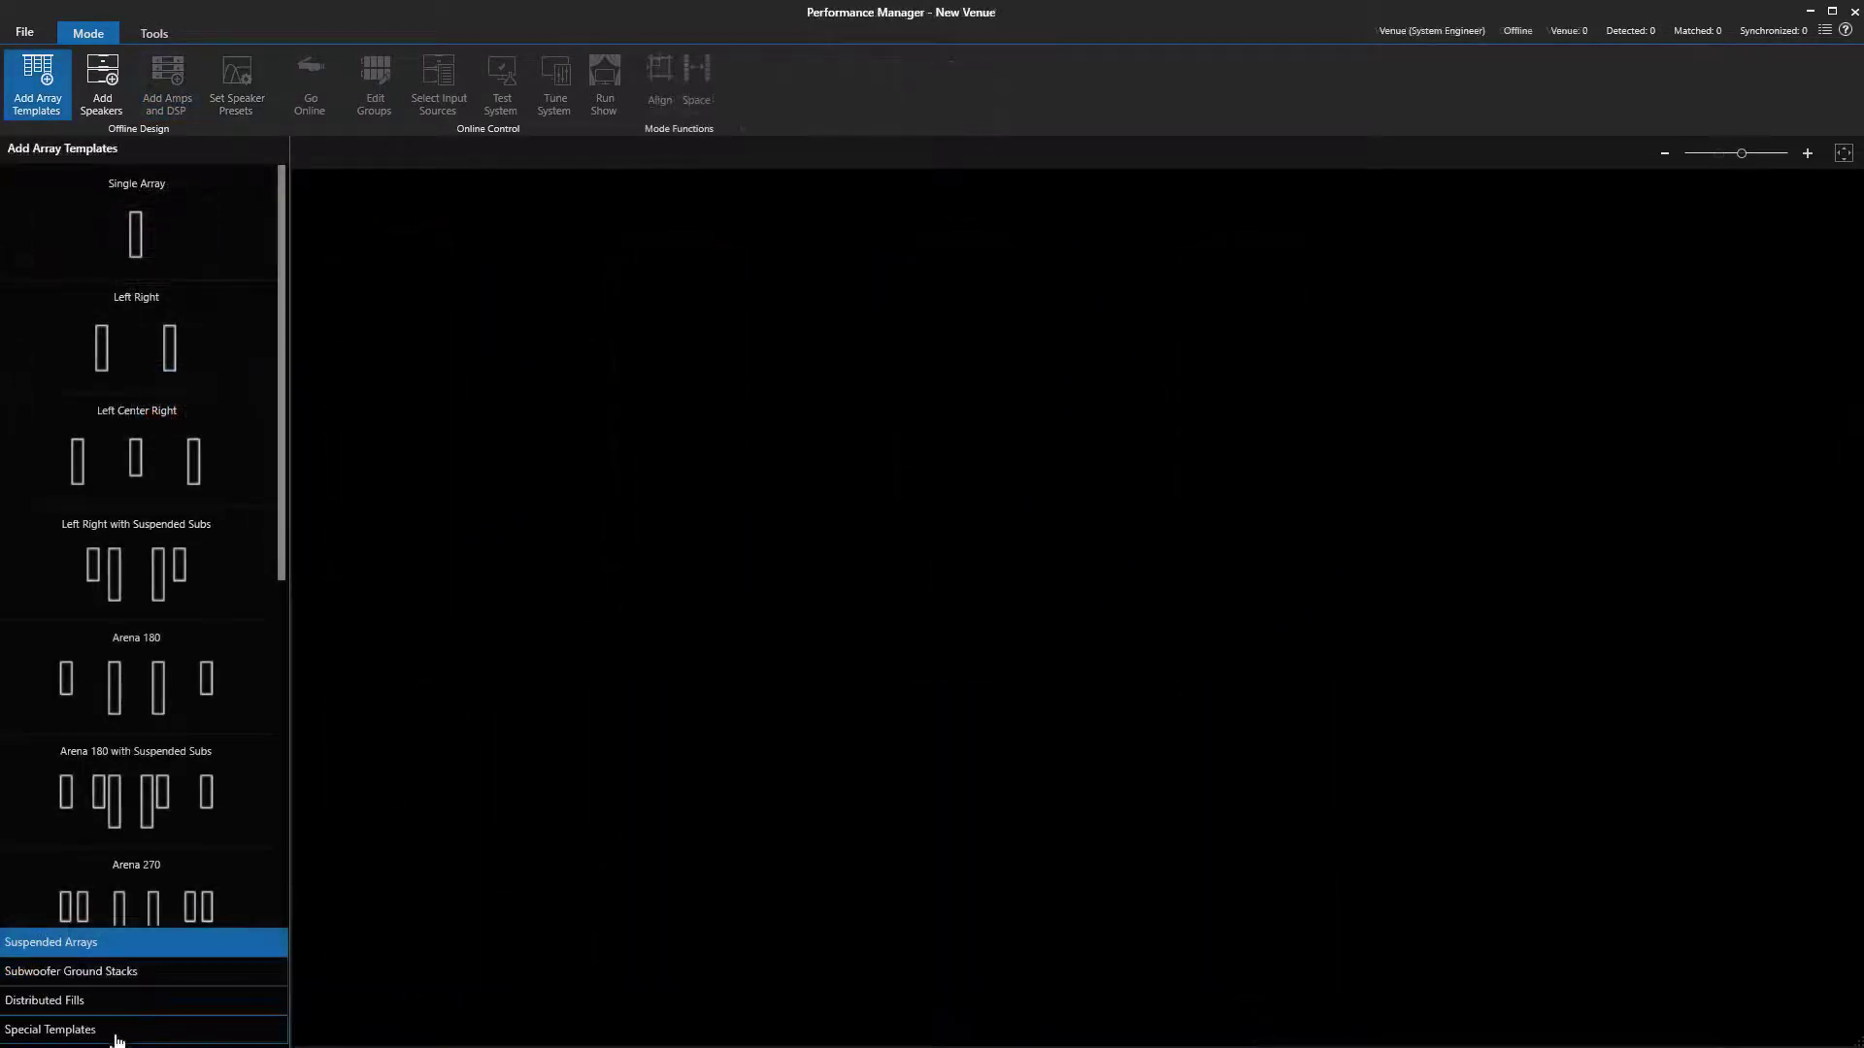
Add a Repeating Array special template with 12 arrays to the empty venue, accepting the default grouping options
{"action": "left_click", "coordinate": [116, 1031]}
{"action": "left_click", "coordinate": [22, 217]}
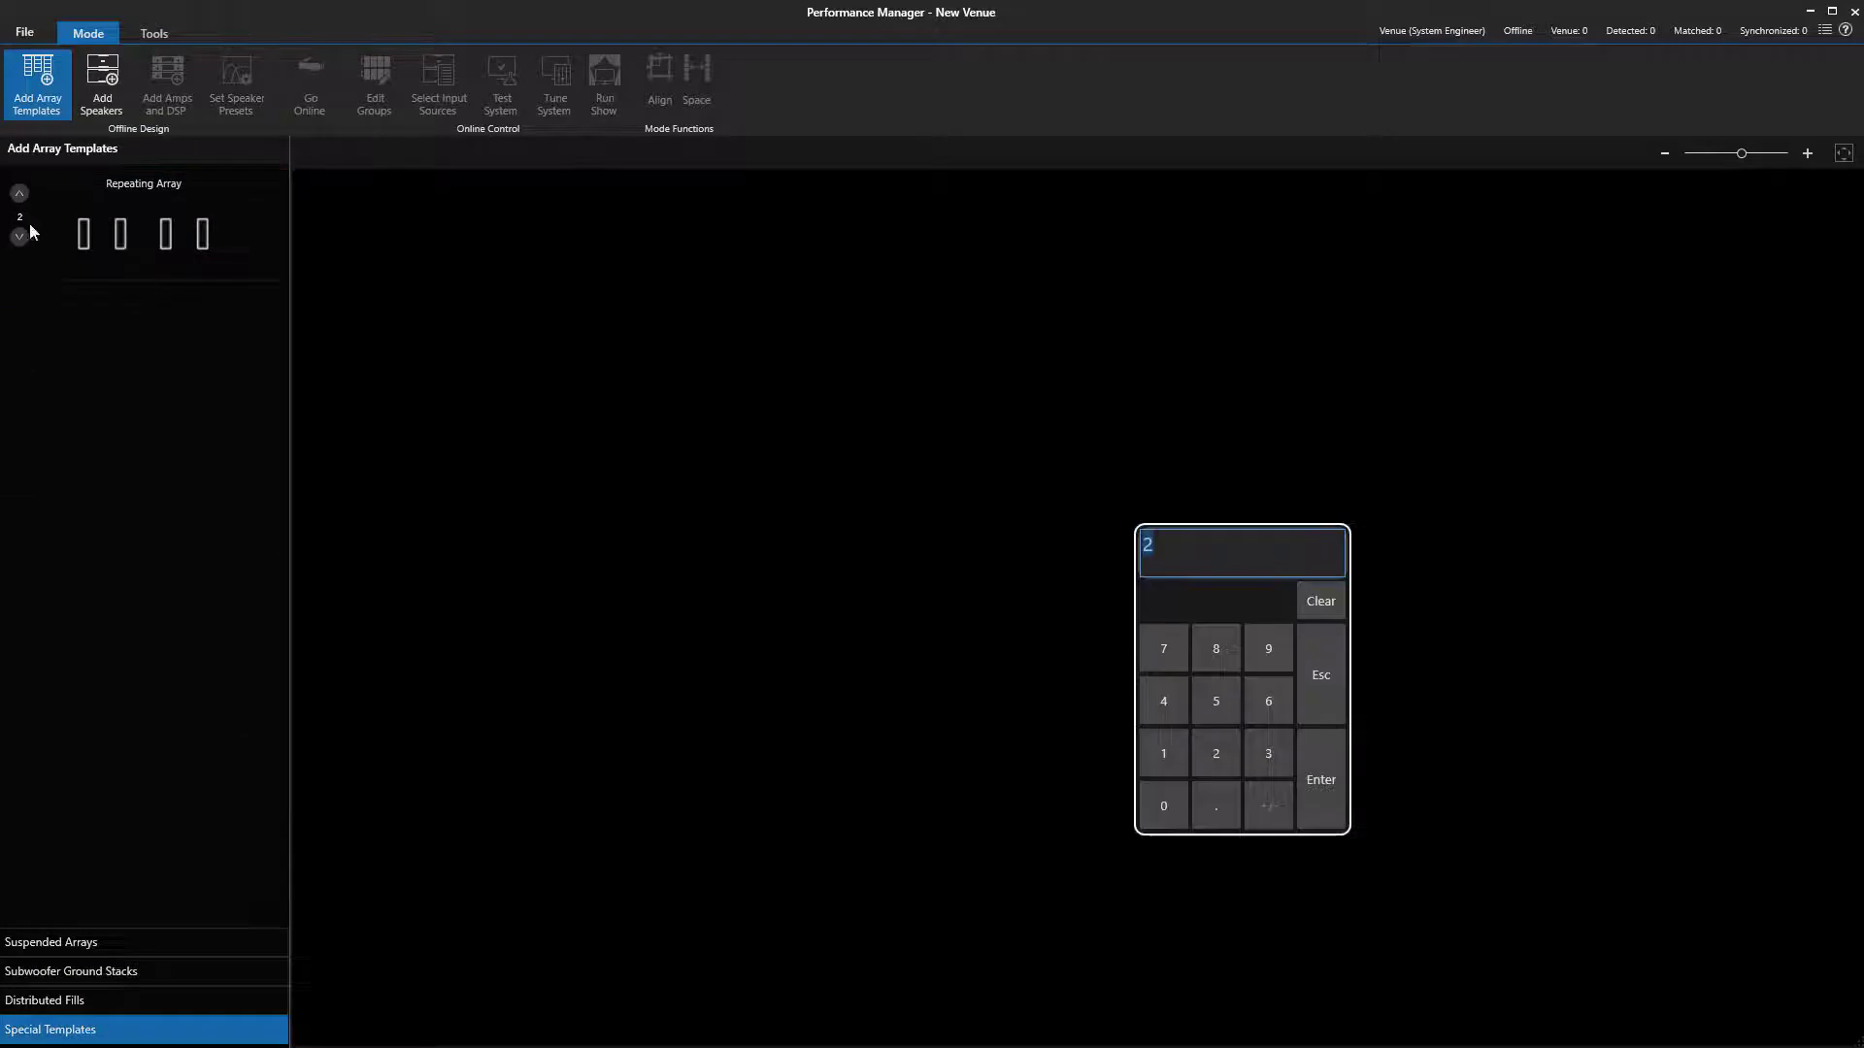
{"action": "type", "text": "12"}
{"action": "key", "text": "Return"}
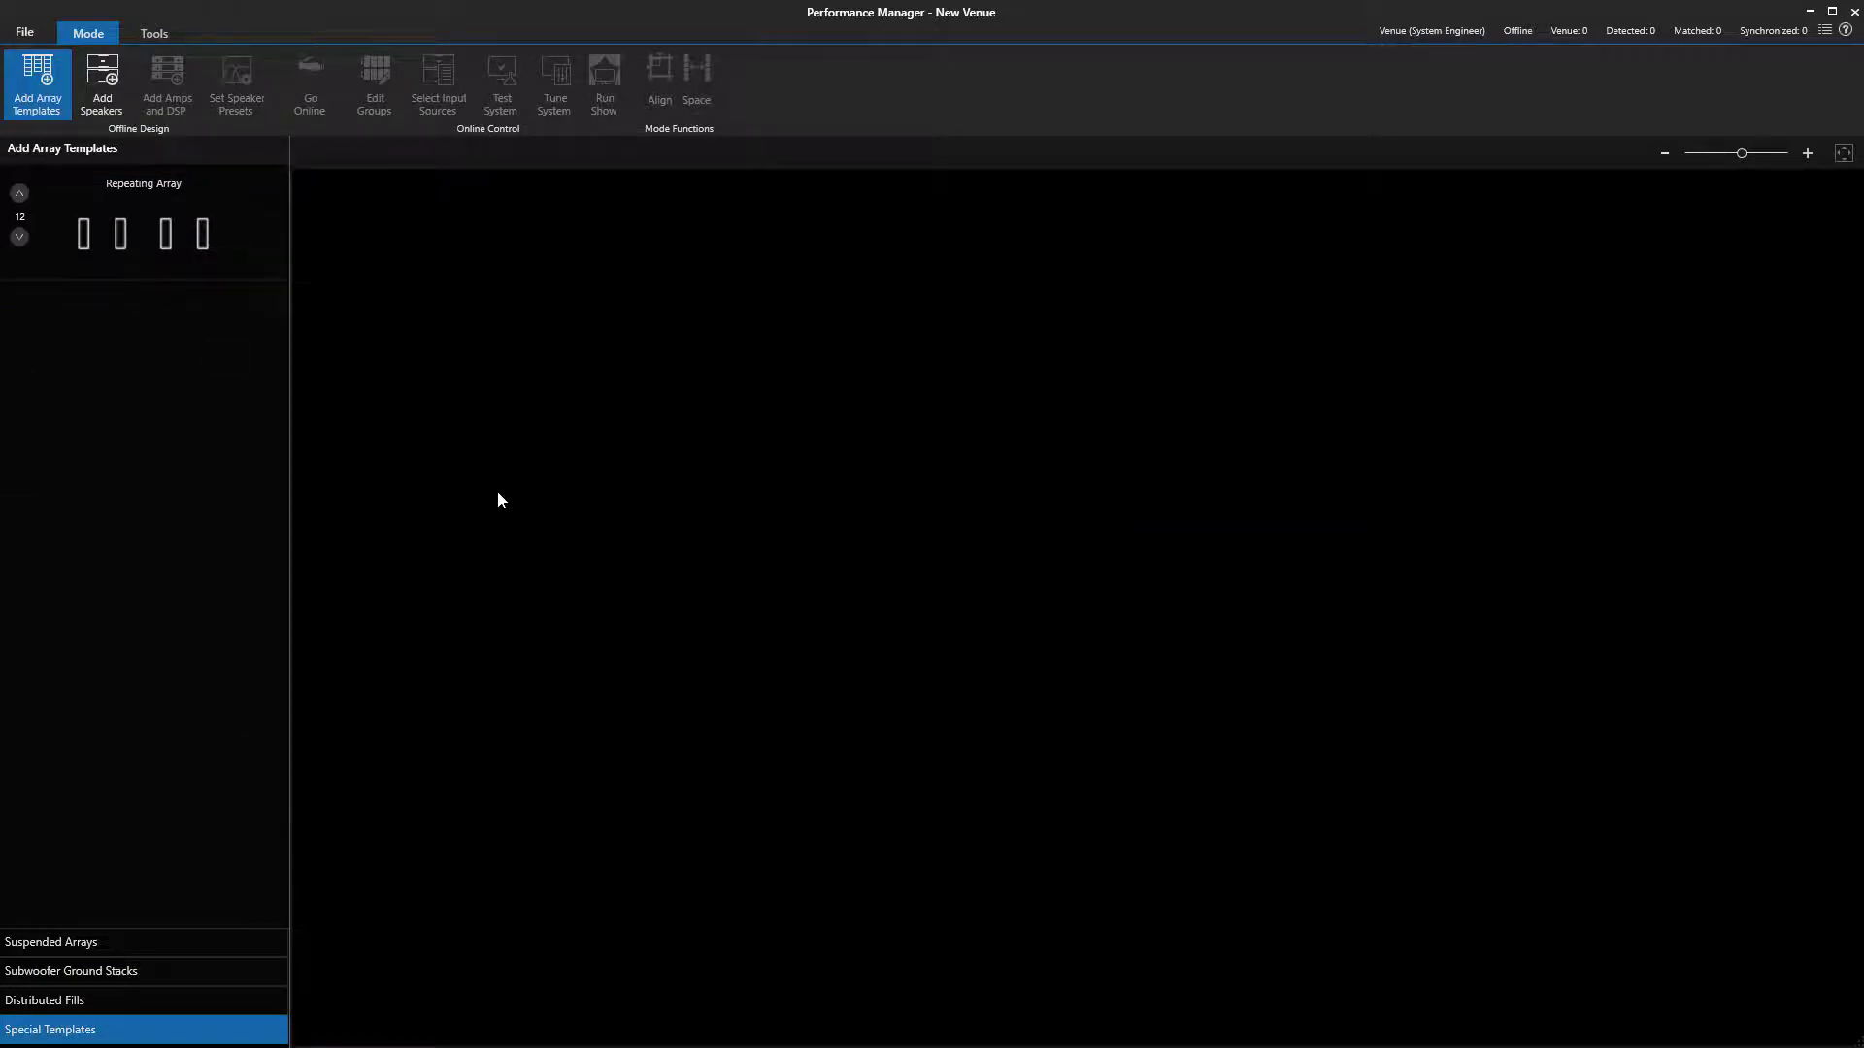
{"action": "left_click_drag", "start_coordinate": [94, 237], "coordinate": [317, 377]}
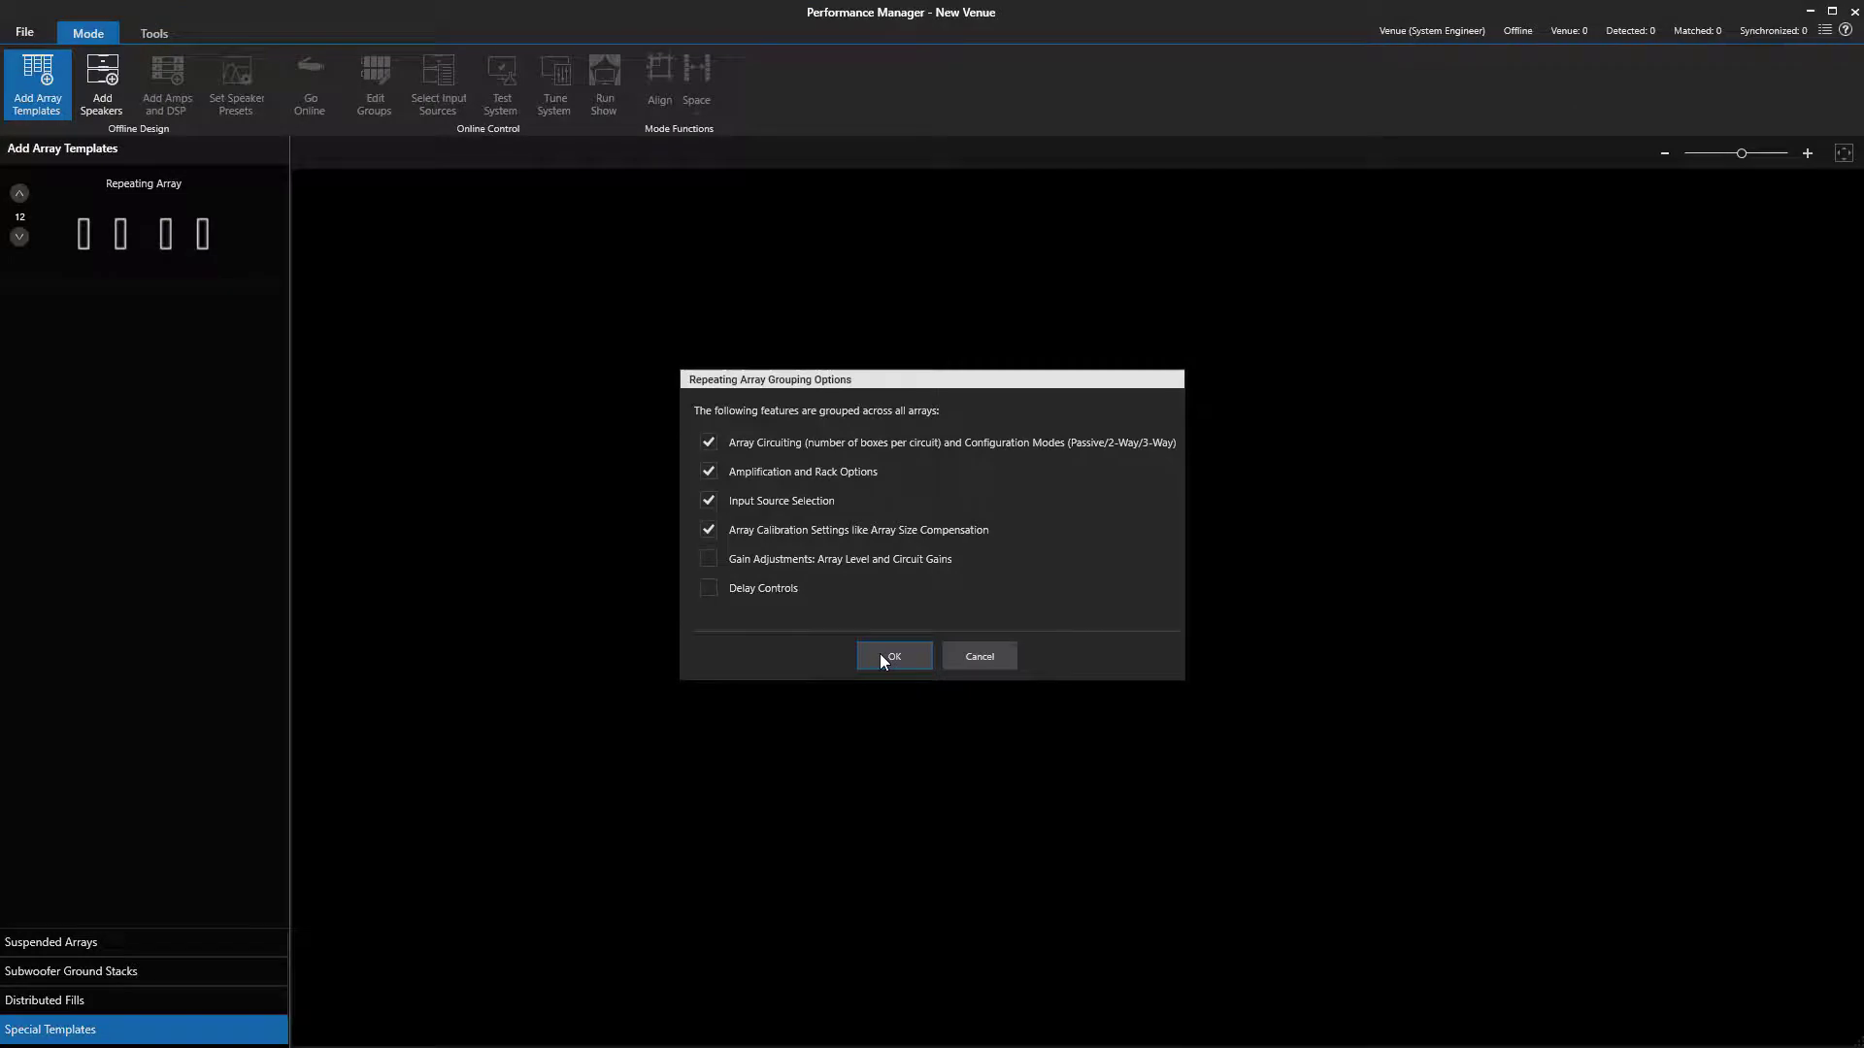
{"action": "left_click", "coordinate": [881, 658]}
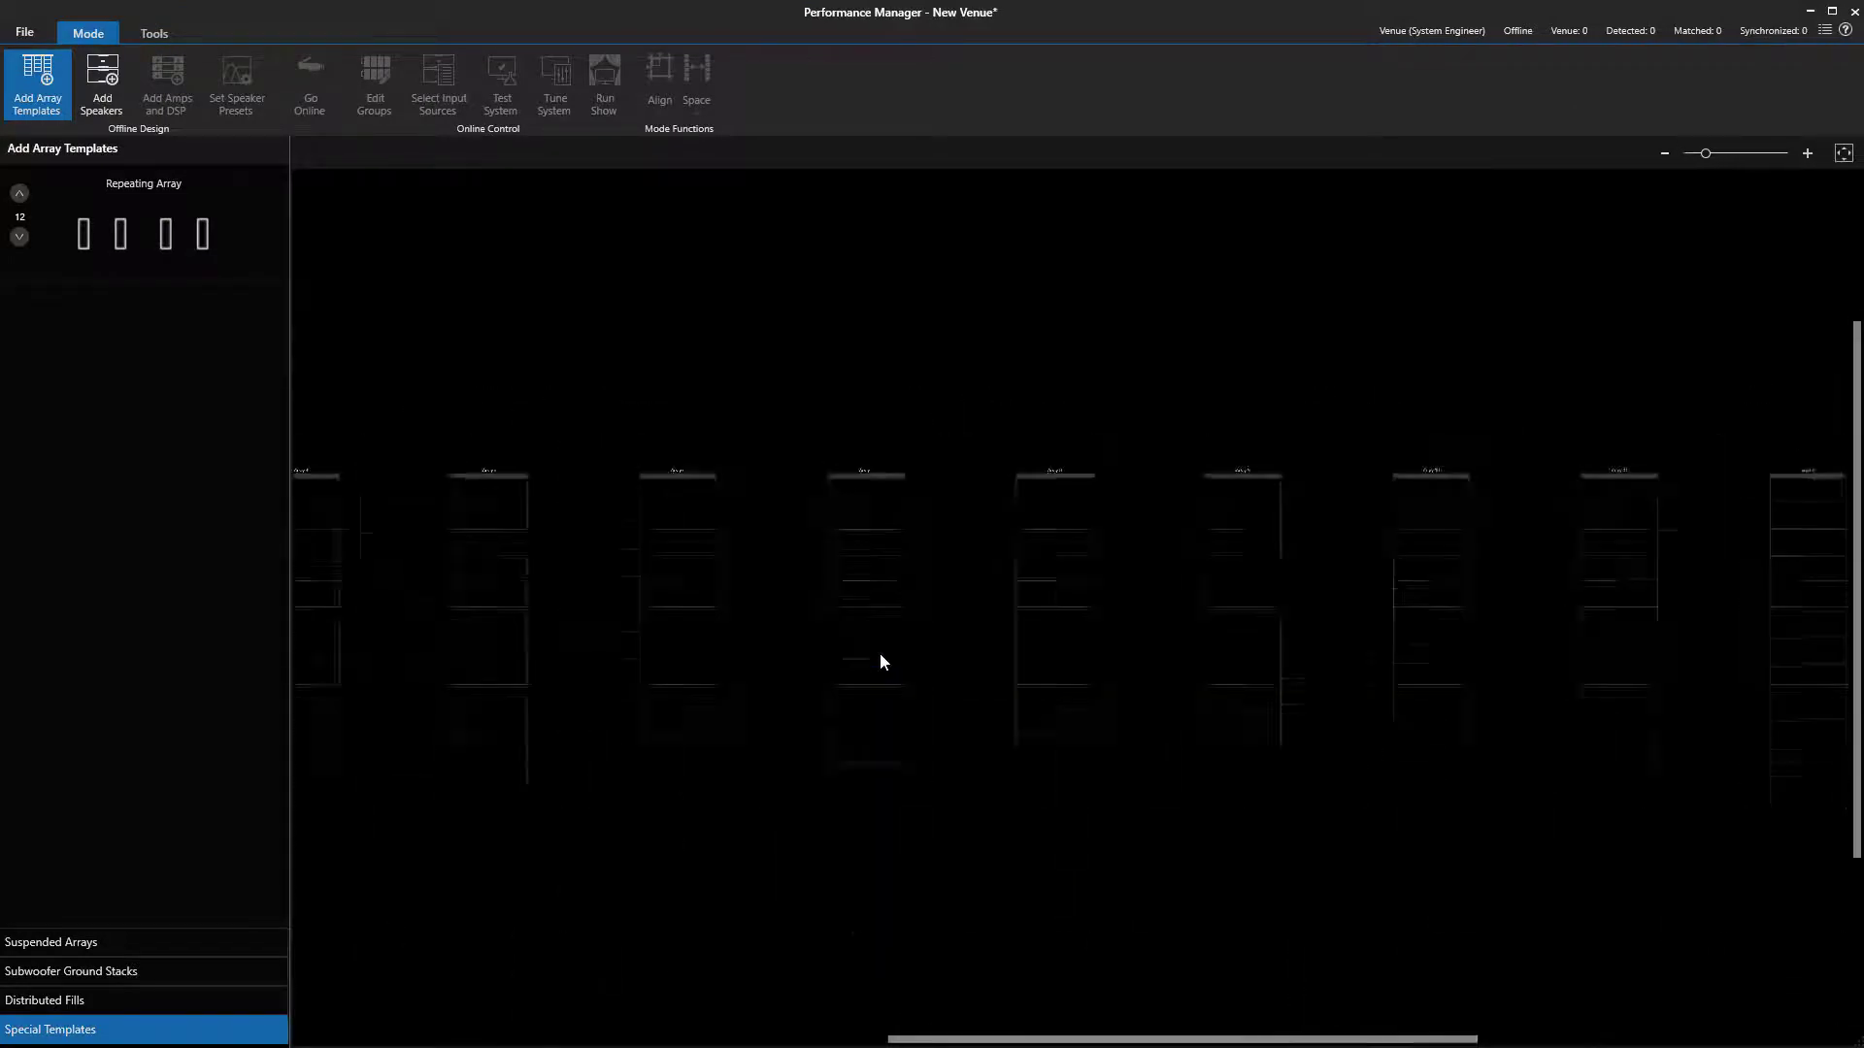
Add nine VTX V20 speakers from the VTX V Series to the first of the repeating arrays
{"action": "left_click", "coordinate": [108, 87]}
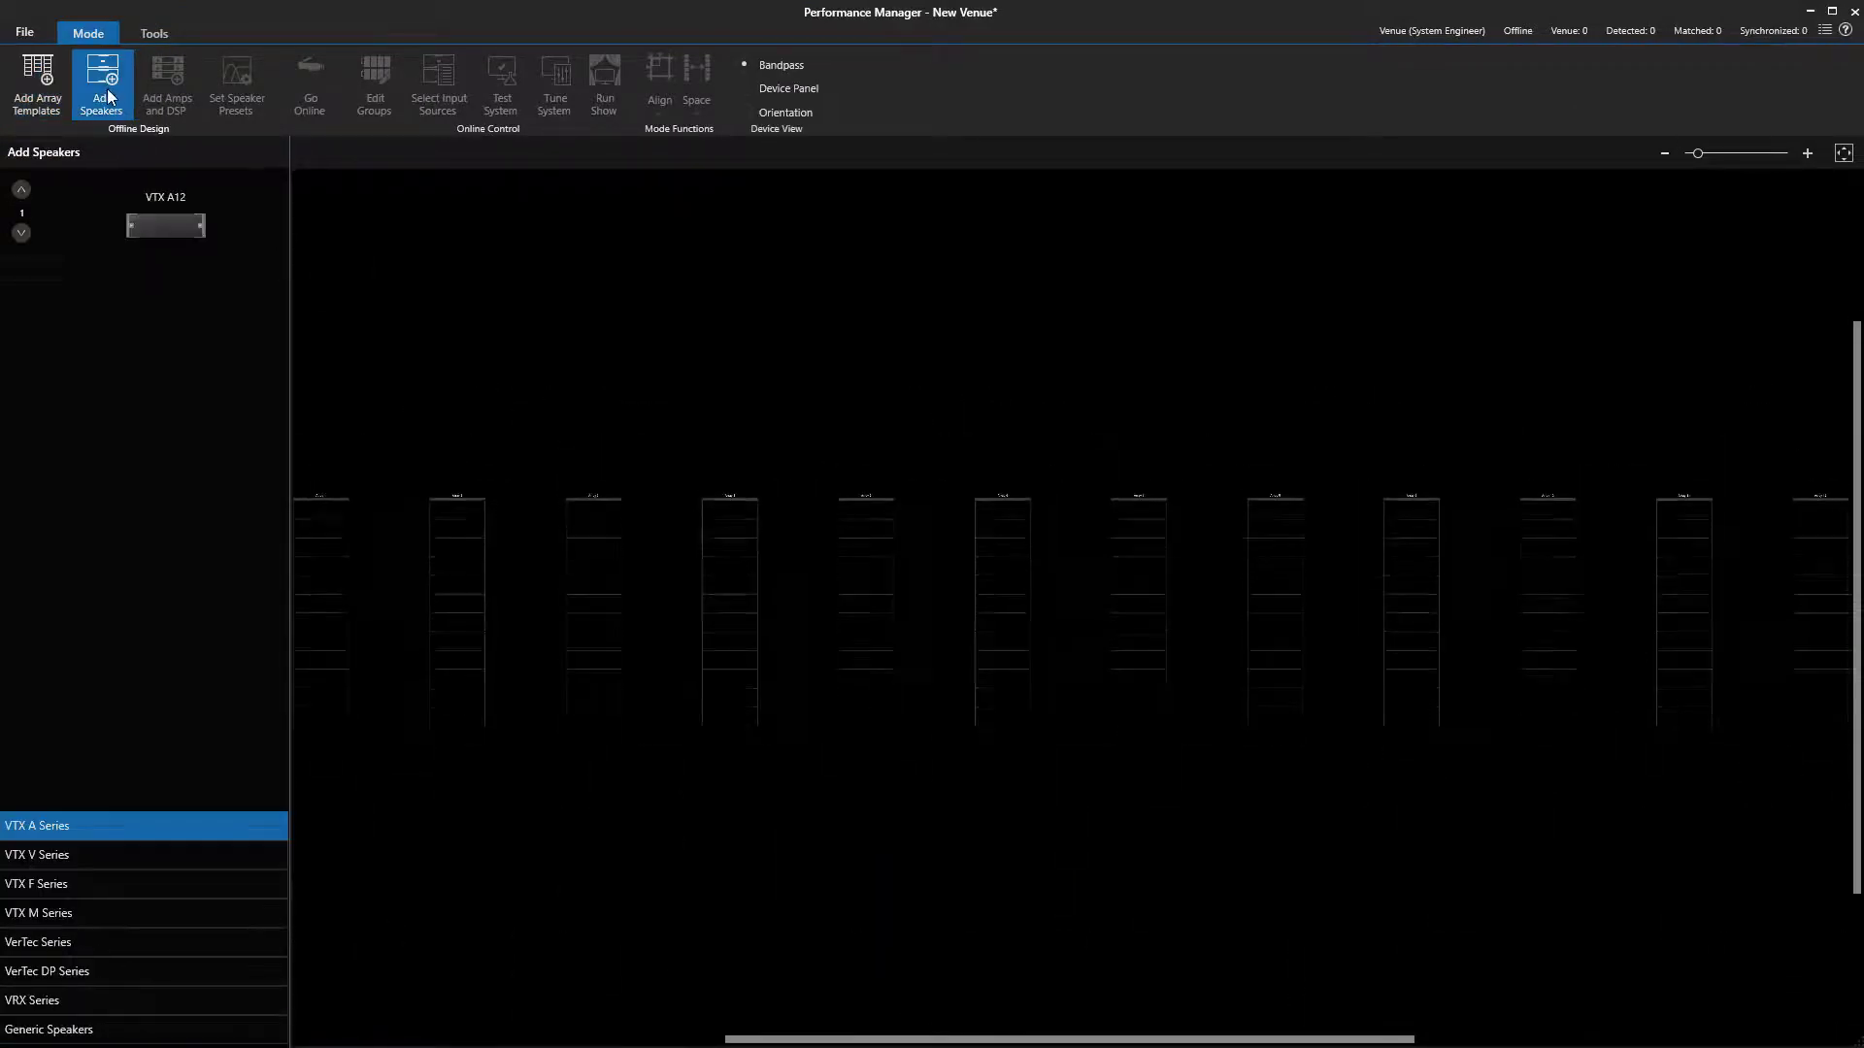
{"action": "left_click", "coordinate": [125, 857]}
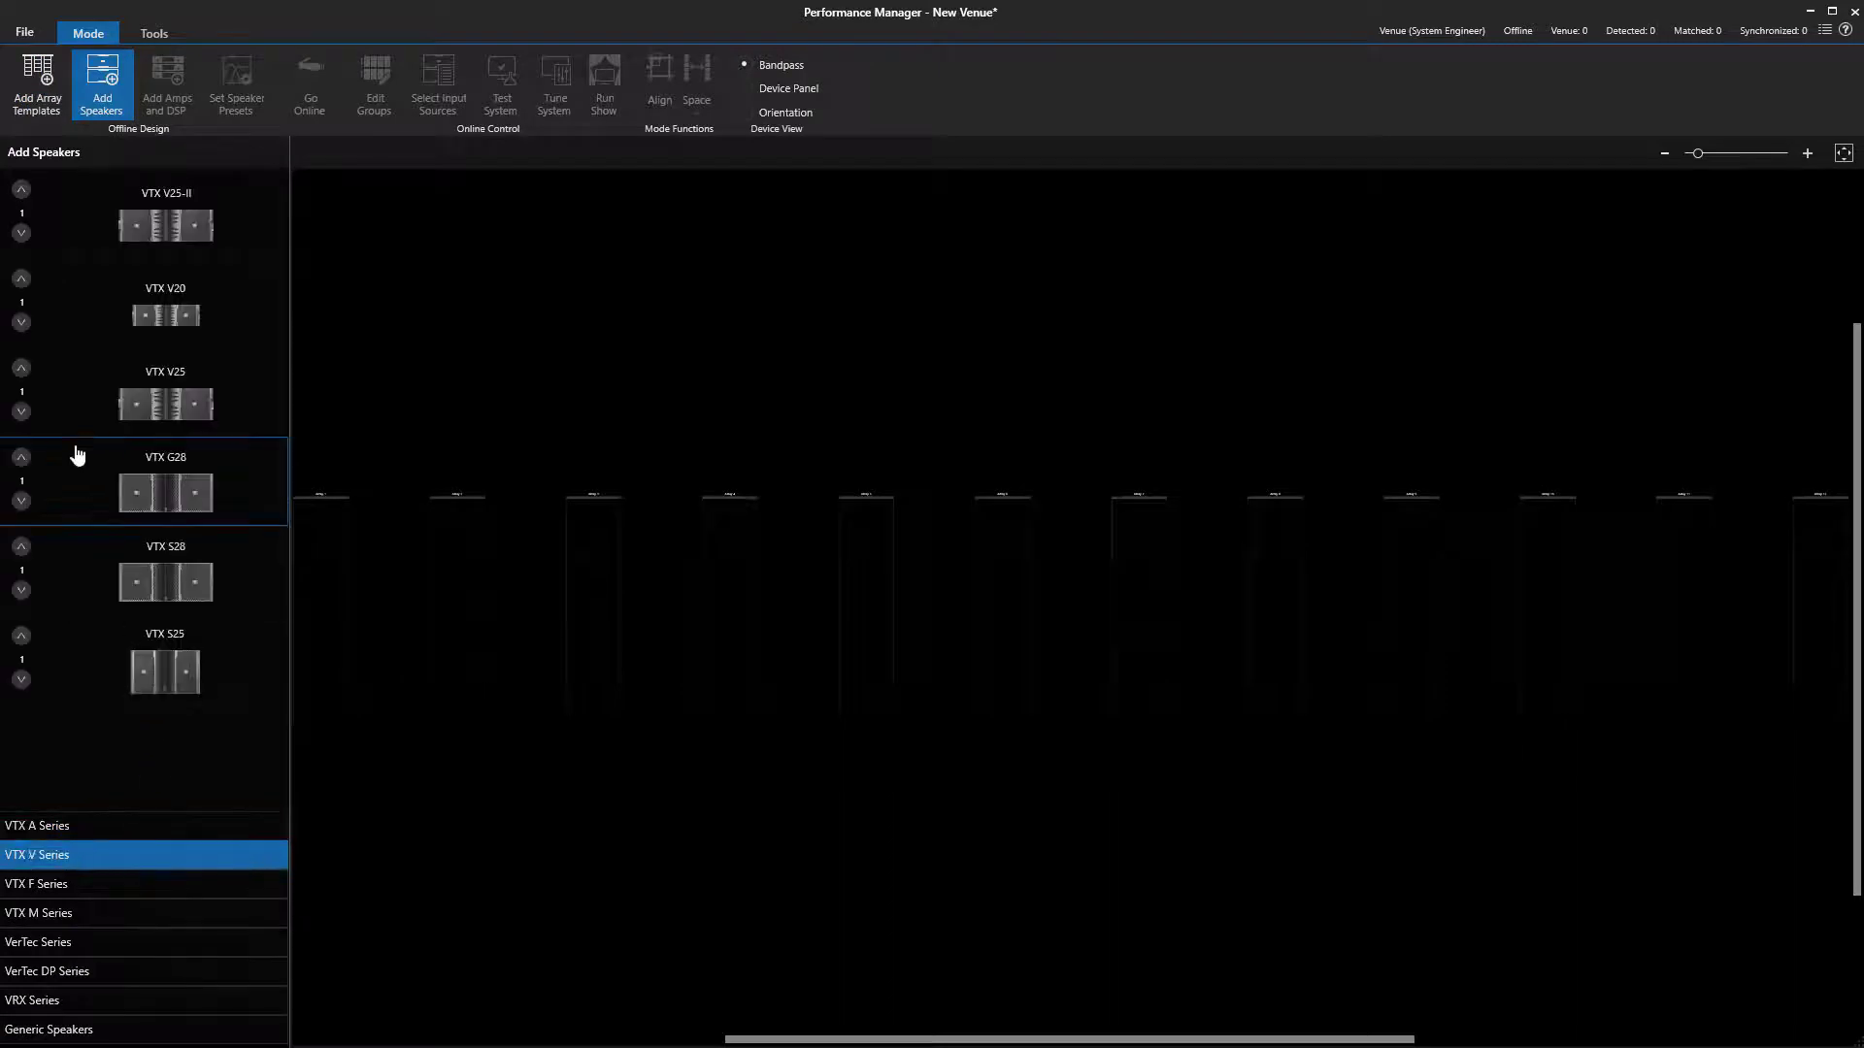
{"action": "left_click", "coordinate": [21, 304]}
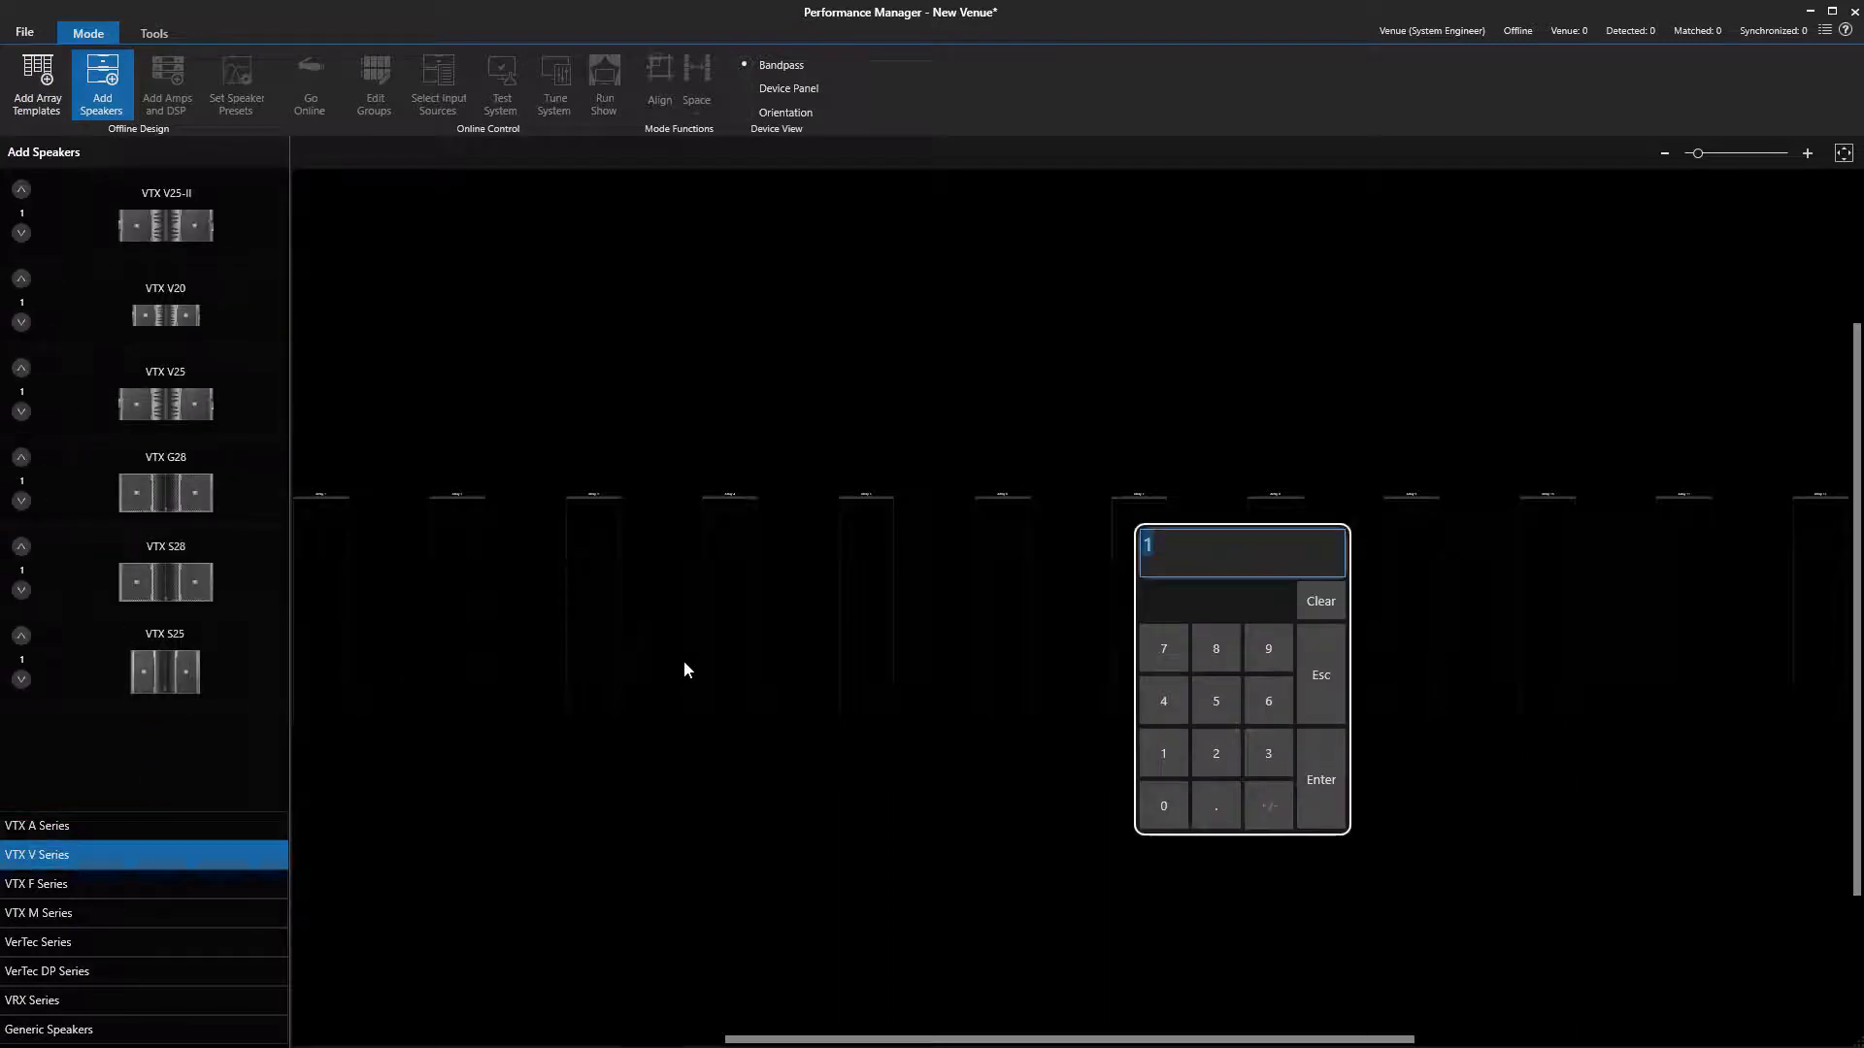
{"action": "type", "text": "9"}
{"action": "key", "text": "Return"}
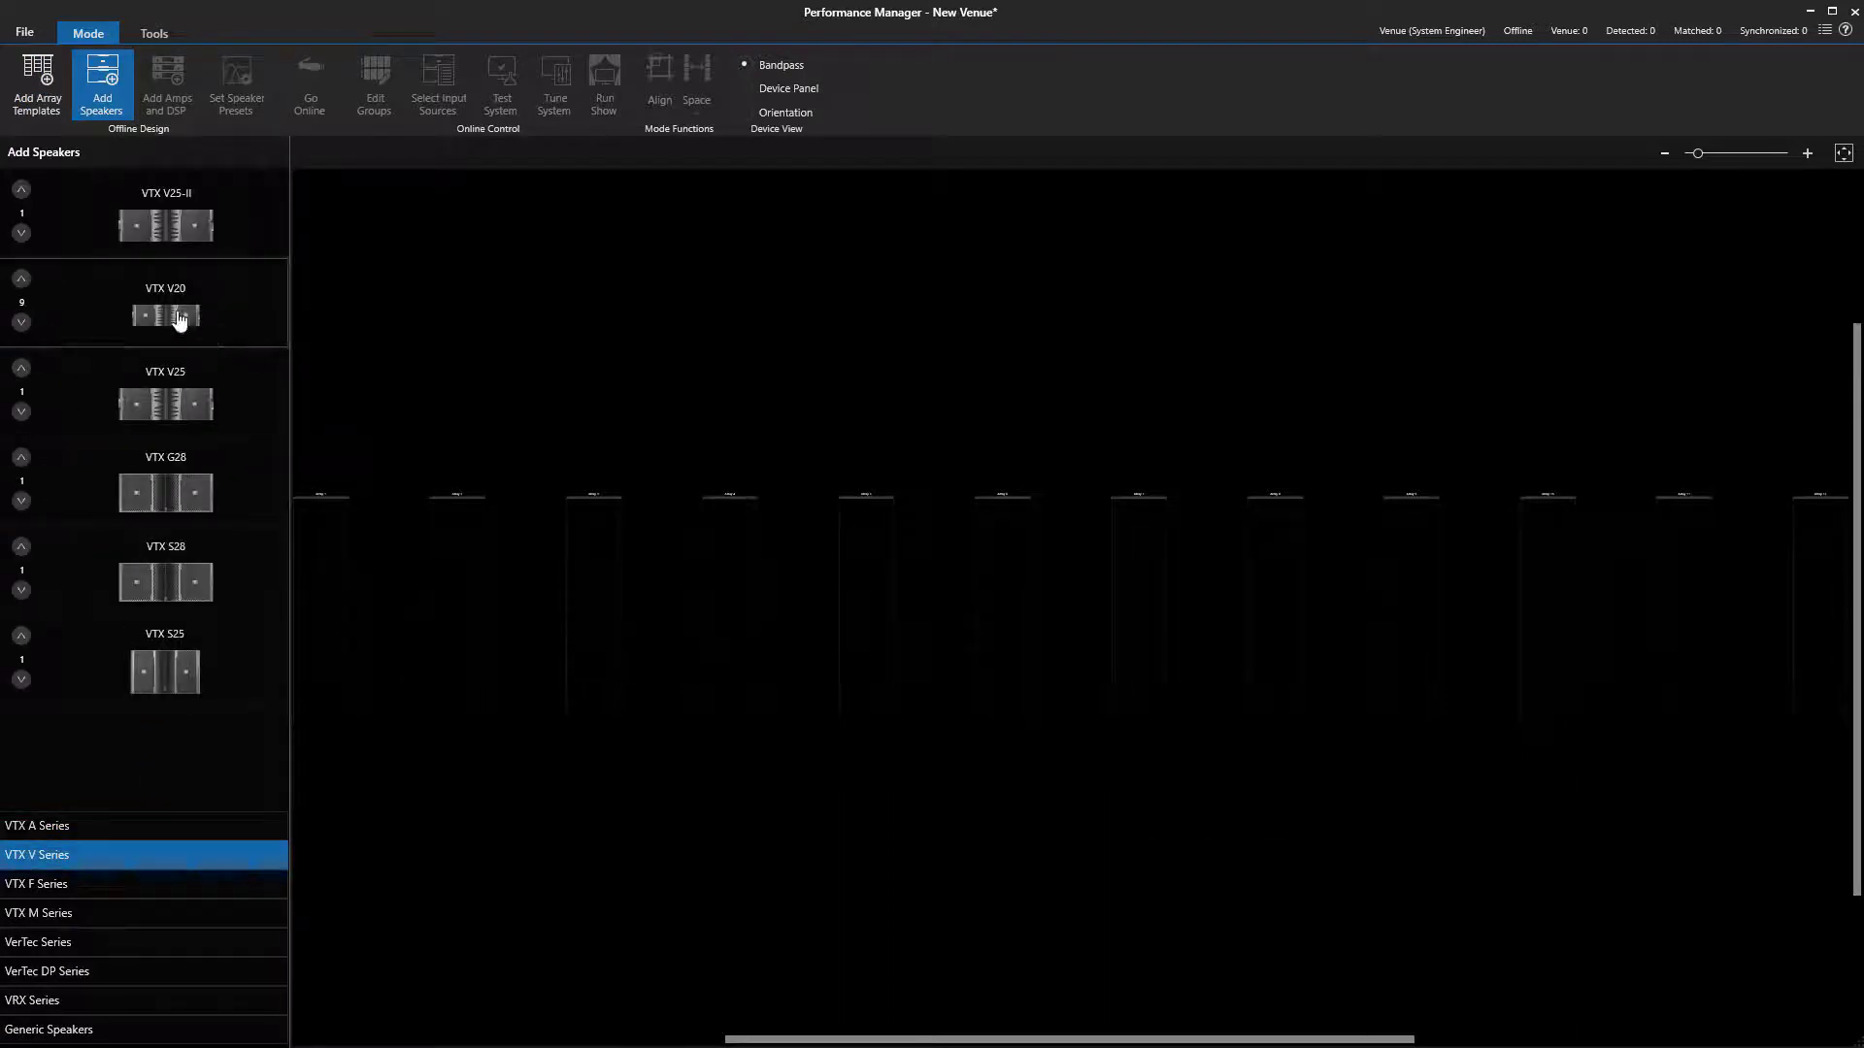
{"action": "left_click_drag", "start_coordinate": [173, 311], "coordinate": [310, 563]}
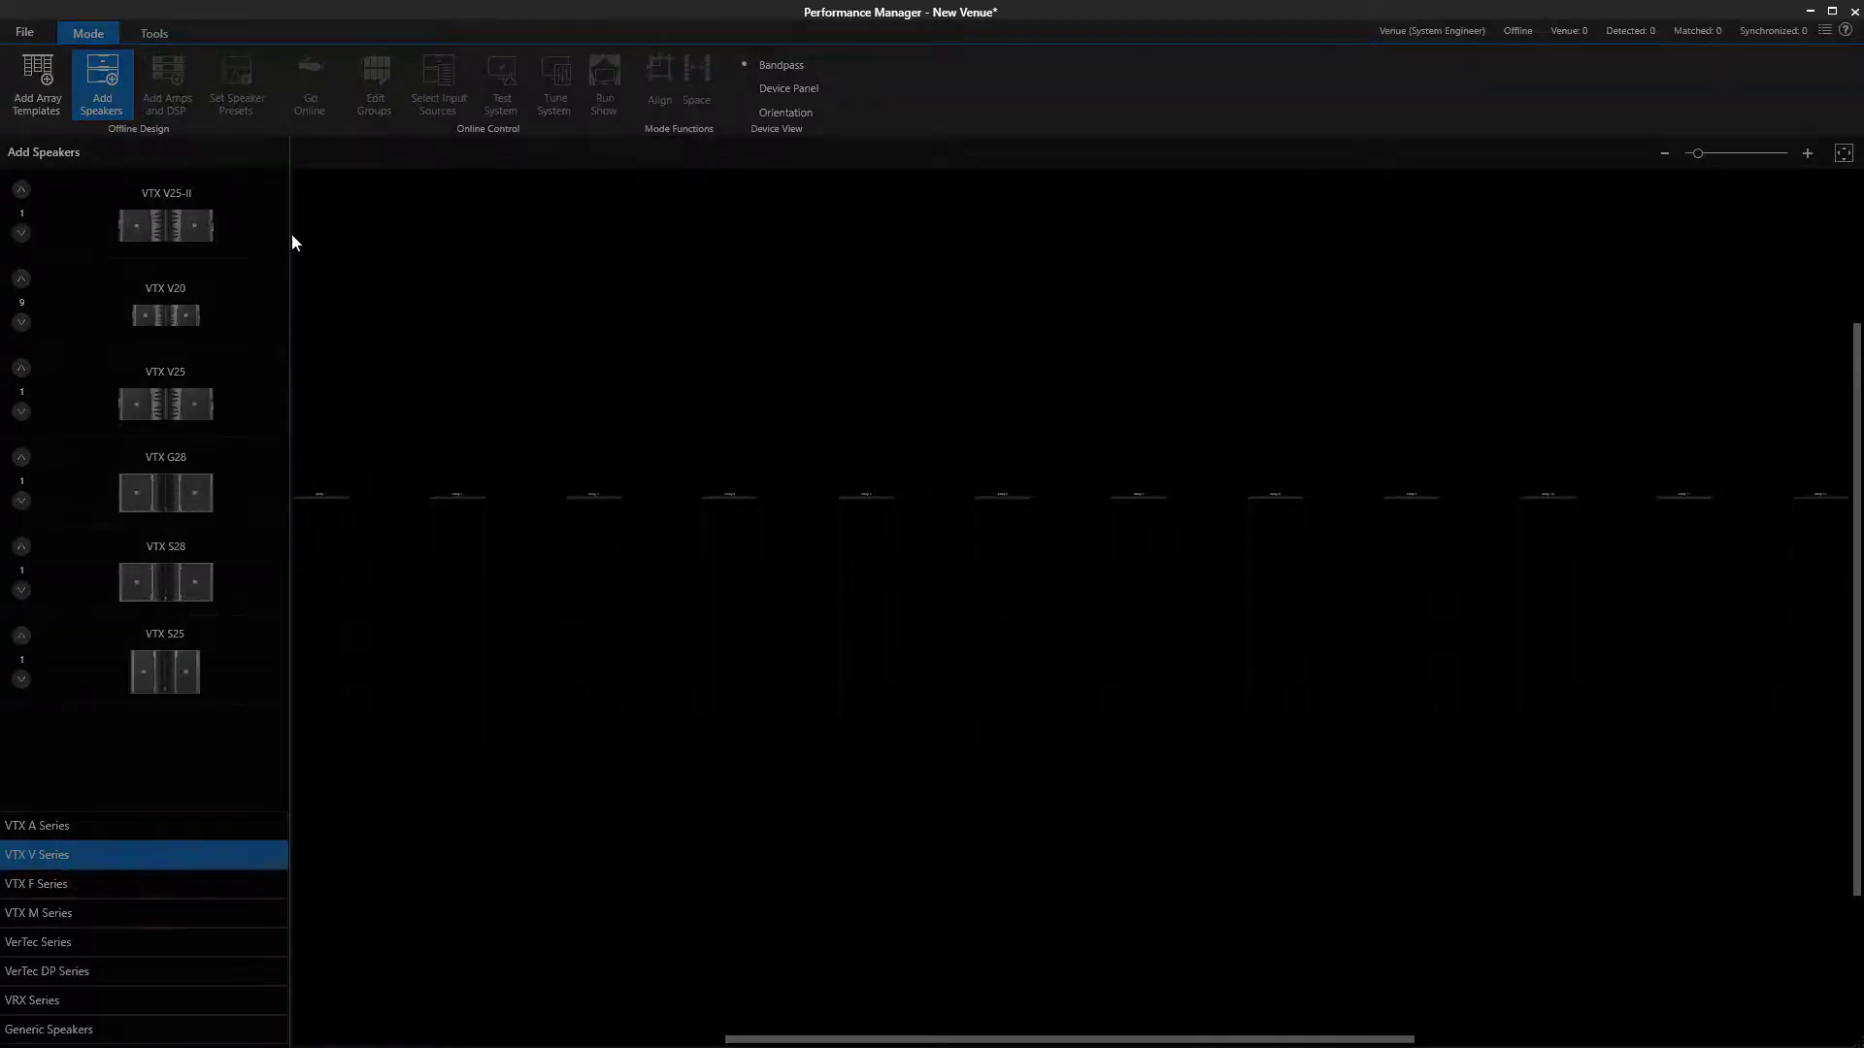
Switch to Add Amps and DSP mode and amplify the VTX V20 arrays with one rack per array, starting from Array 1
{"action": "left_click", "coordinate": [165, 82]}
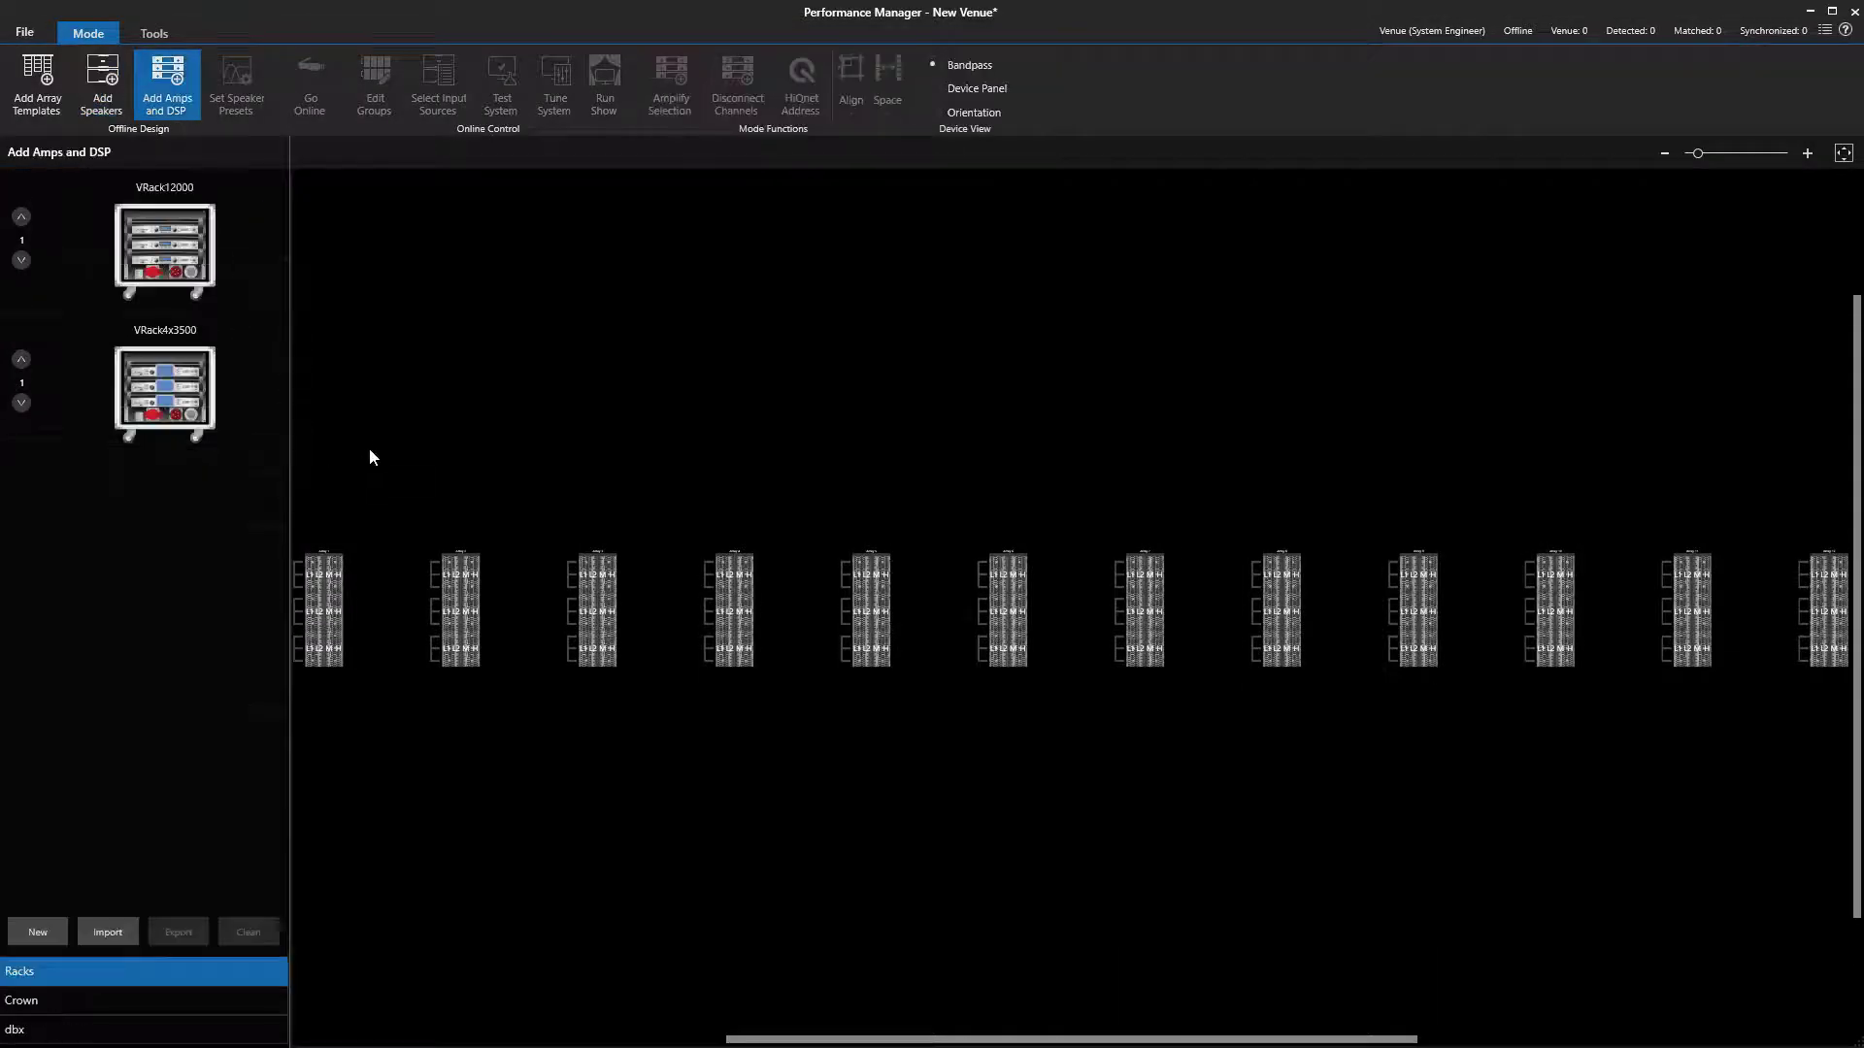
{"action": "left_click_drag", "start_coordinate": [374, 452], "coordinate": [294, 718]}
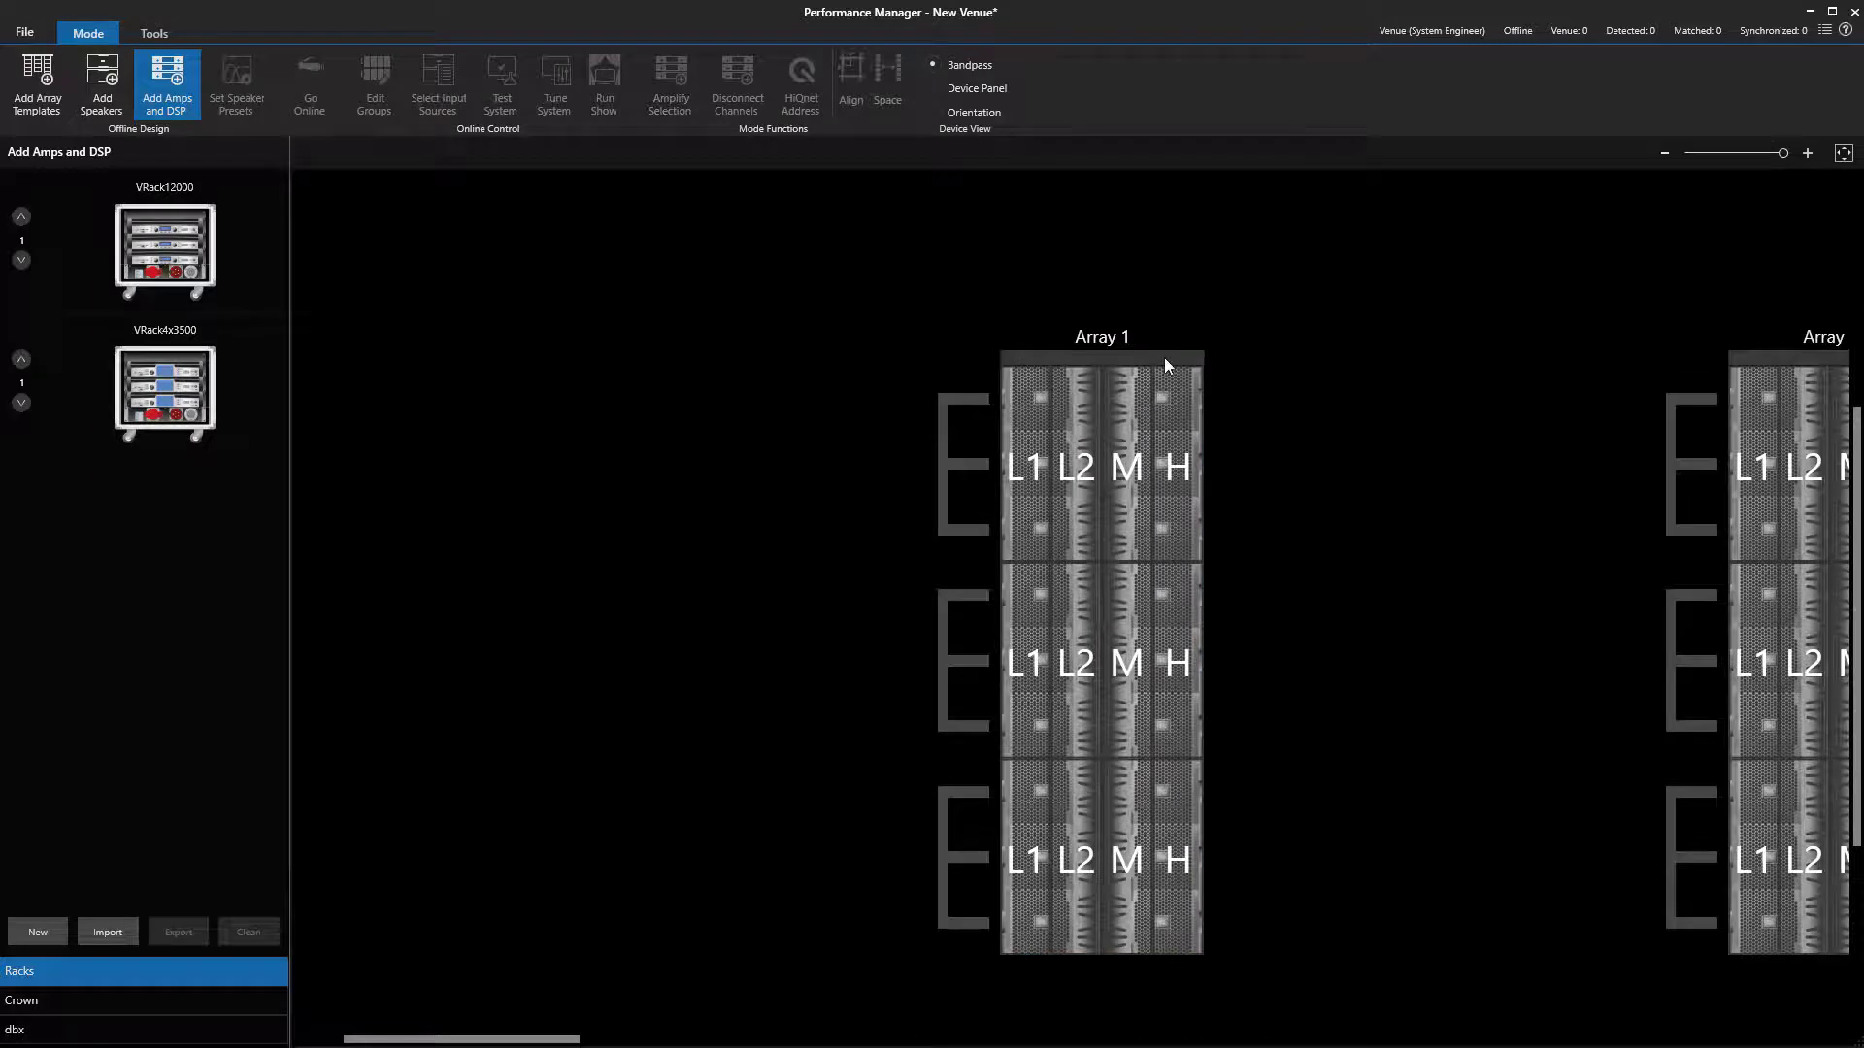
{"action": "left_click", "coordinate": [1165, 365]}
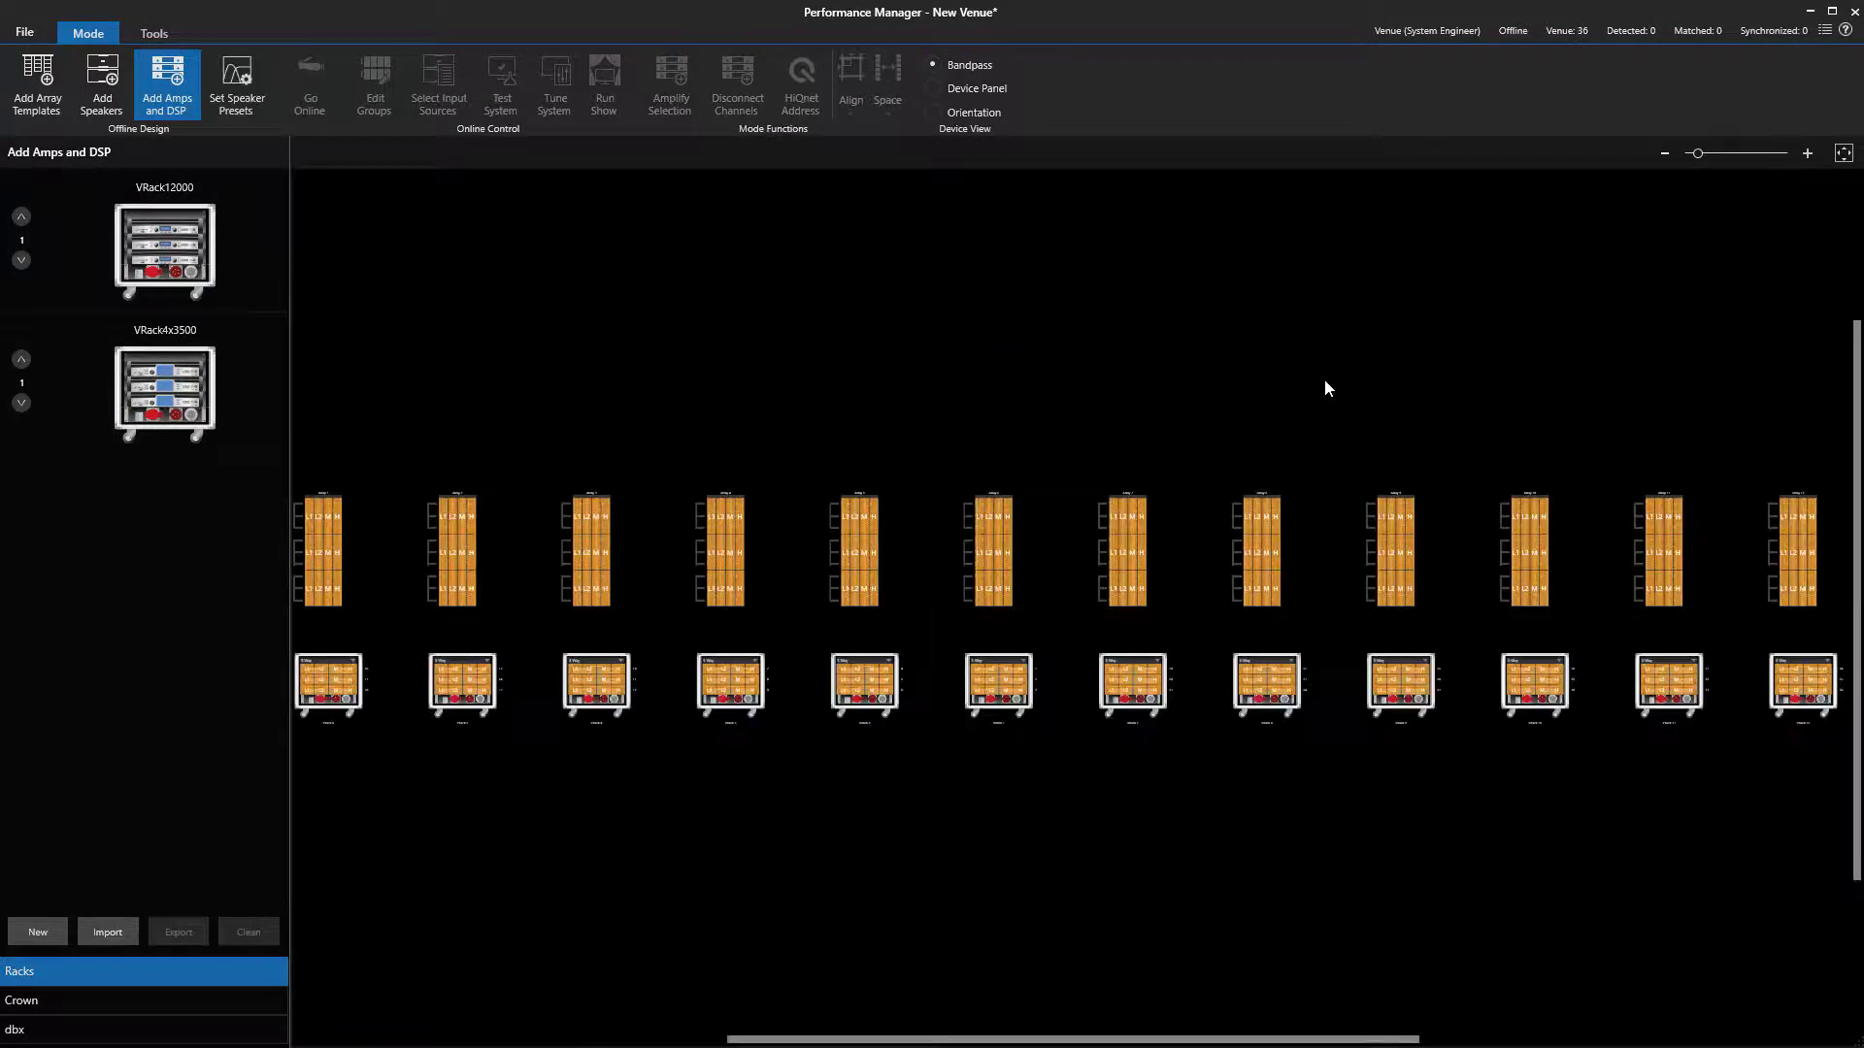
Move the last six arrays and their racks into a second row directly beneath the first six
{"action": "left_click_drag", "start_coordinate": [1082, 403], "coordinate": [1845, 813]}
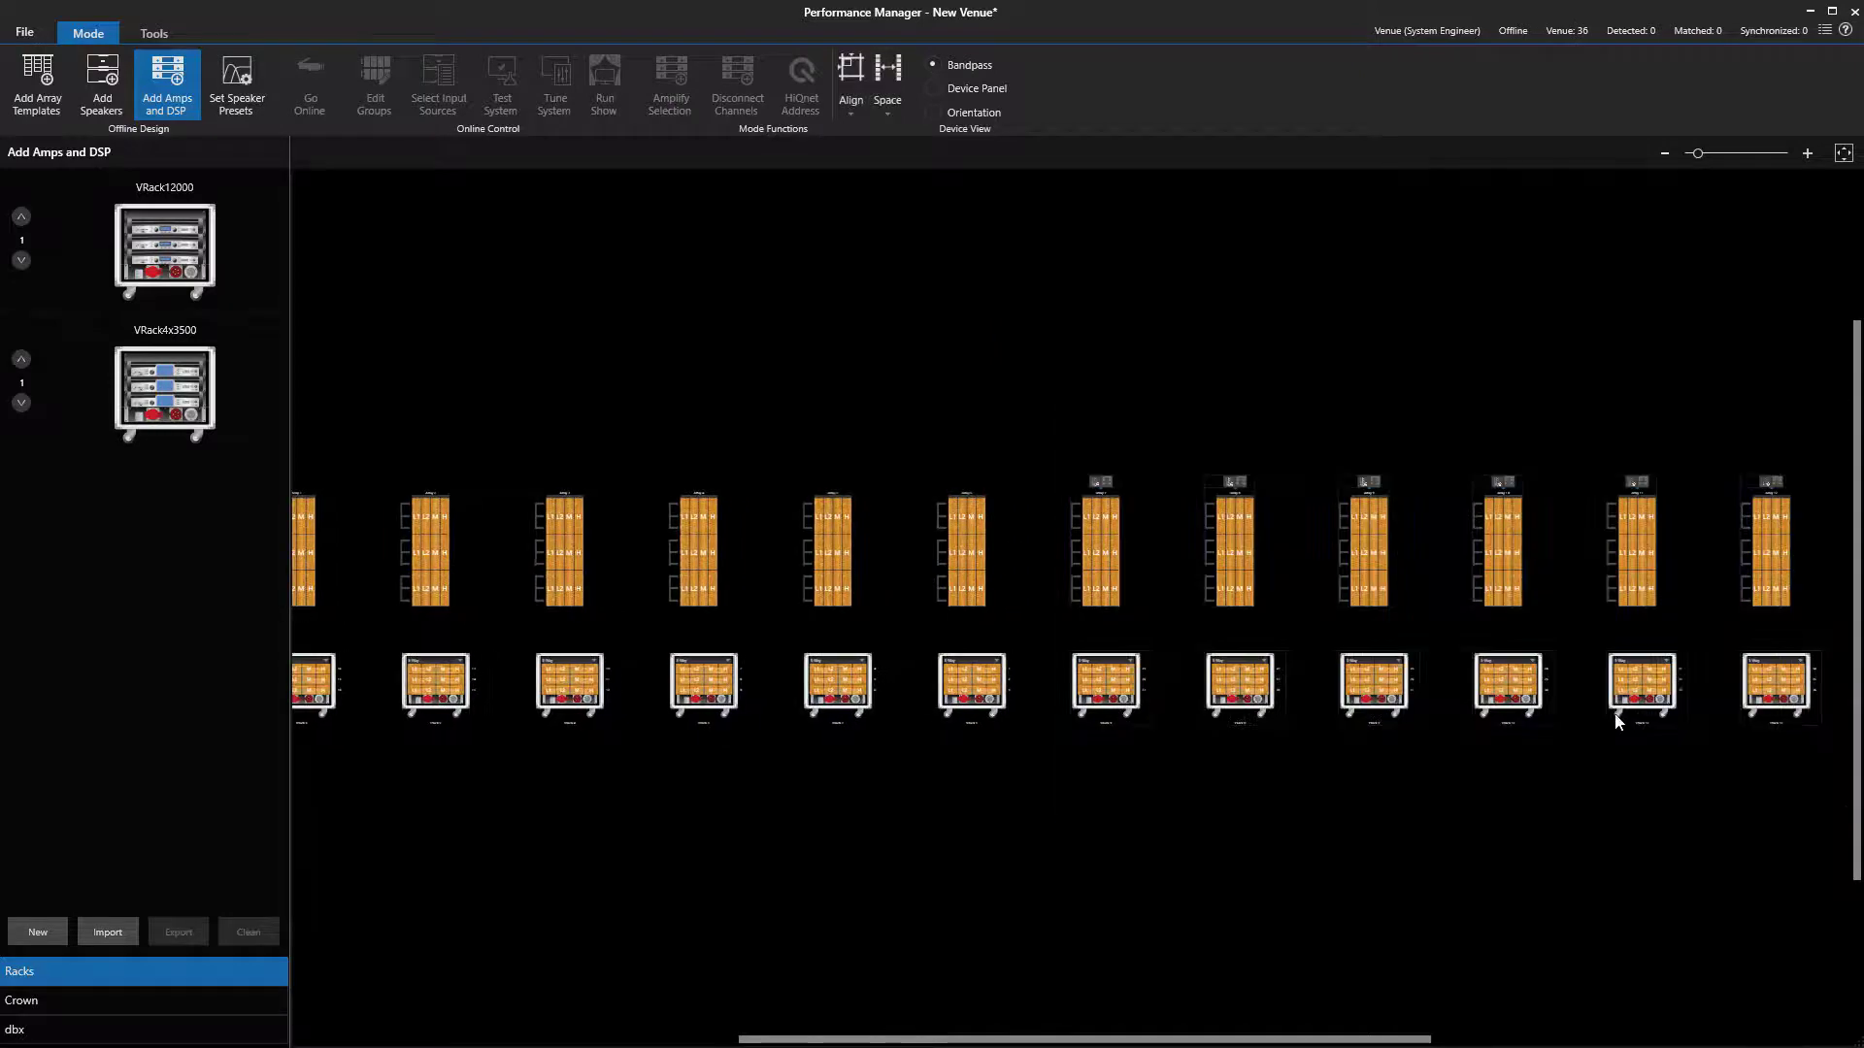
{"action": "left_click_drag", "start_coordinate": [1388, 502], "coordinate": [580, 788]}
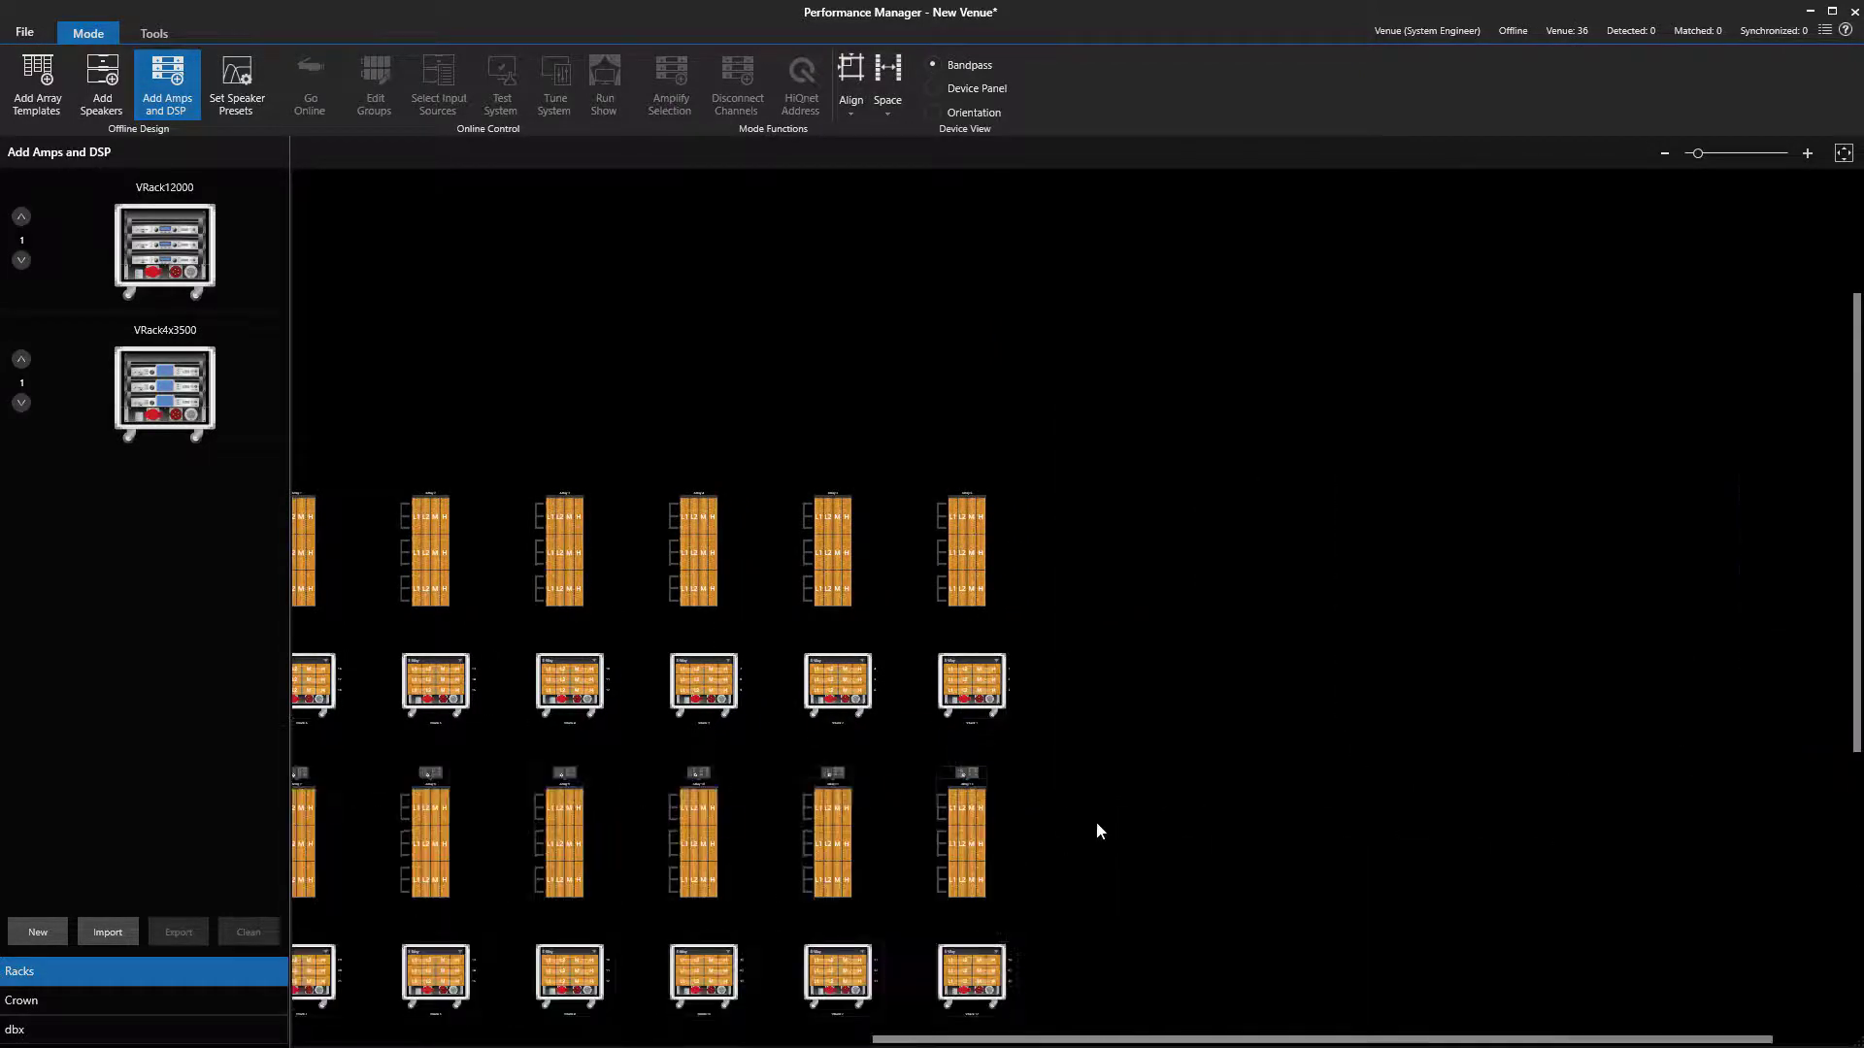
{"action": "left_click", "coordinate": [1101, 823]}
{"action": "scroll", "coordinate": [1102, 819], "scroll_direction": "up", "scroll_amount": 4}
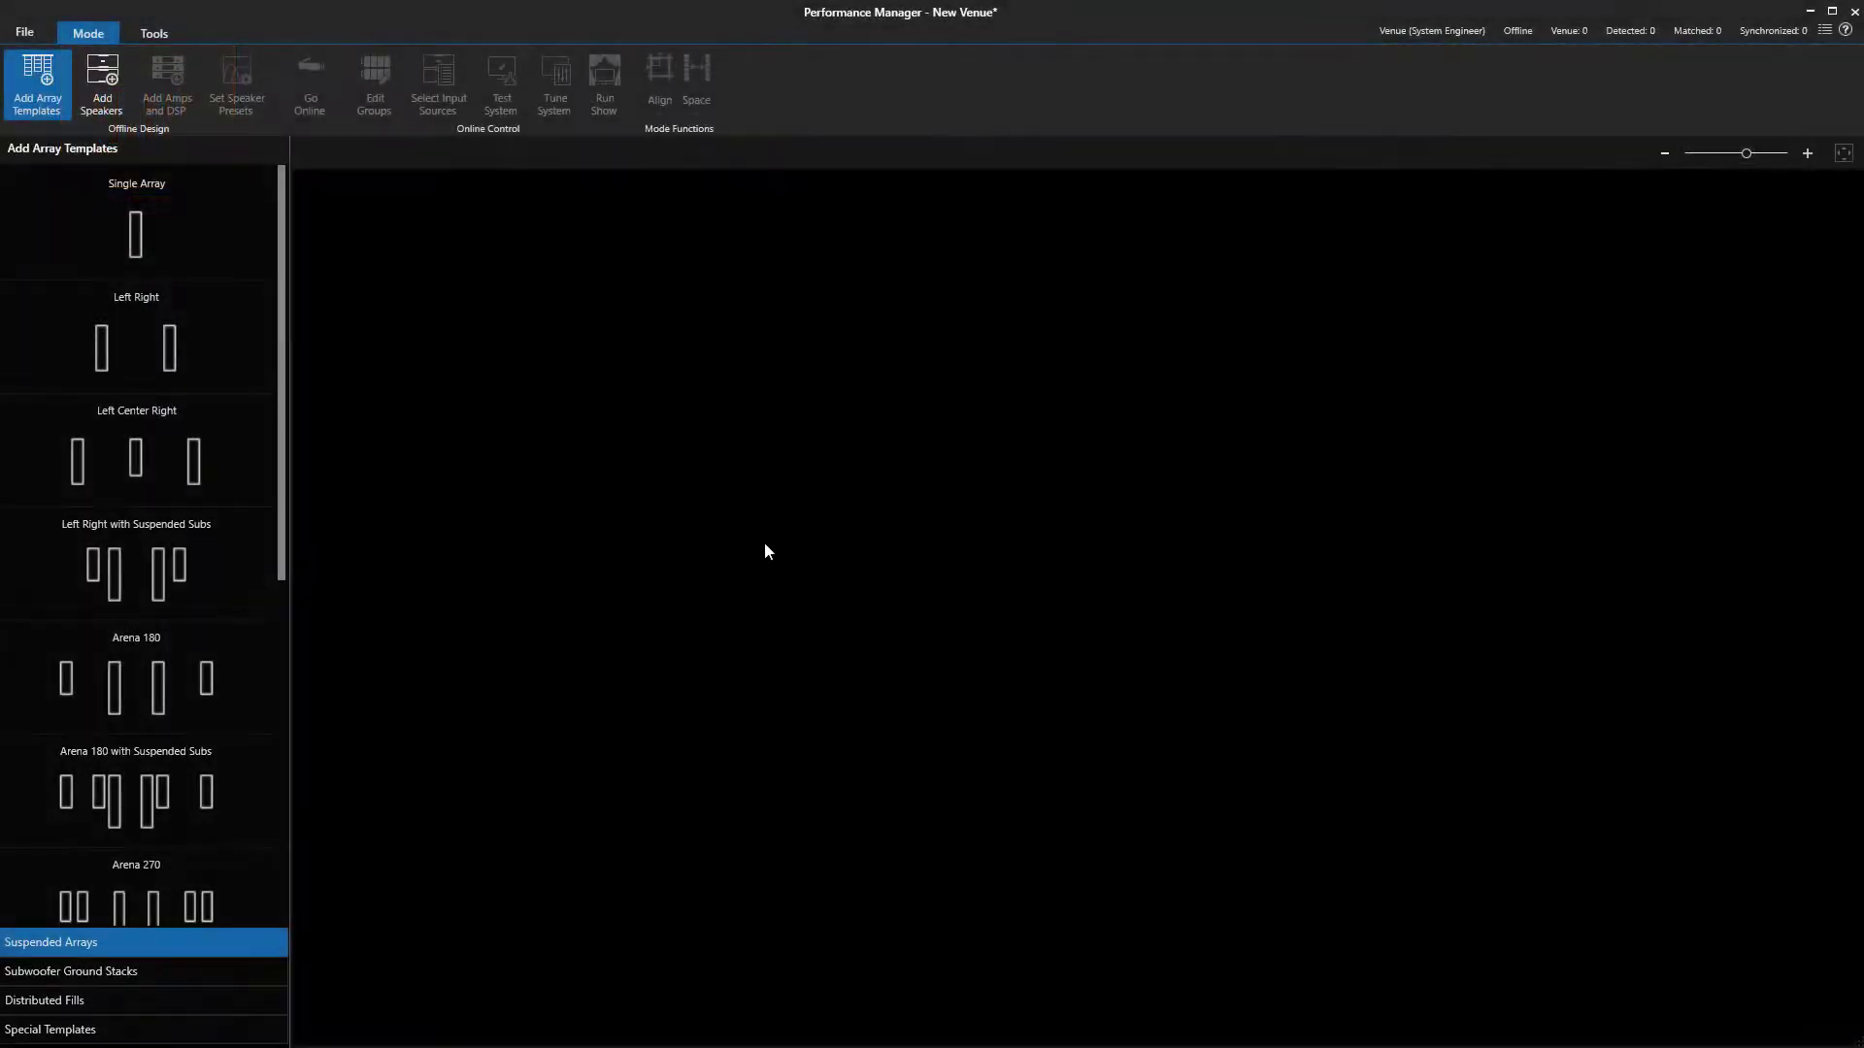
Add a Left Right suspended array template and populate it by importing the LAC file 16 x Box A12 Main Array
{"action": "left_click_drag", "start_coordinate": [185, 360], "coordinate": [518, 429]}
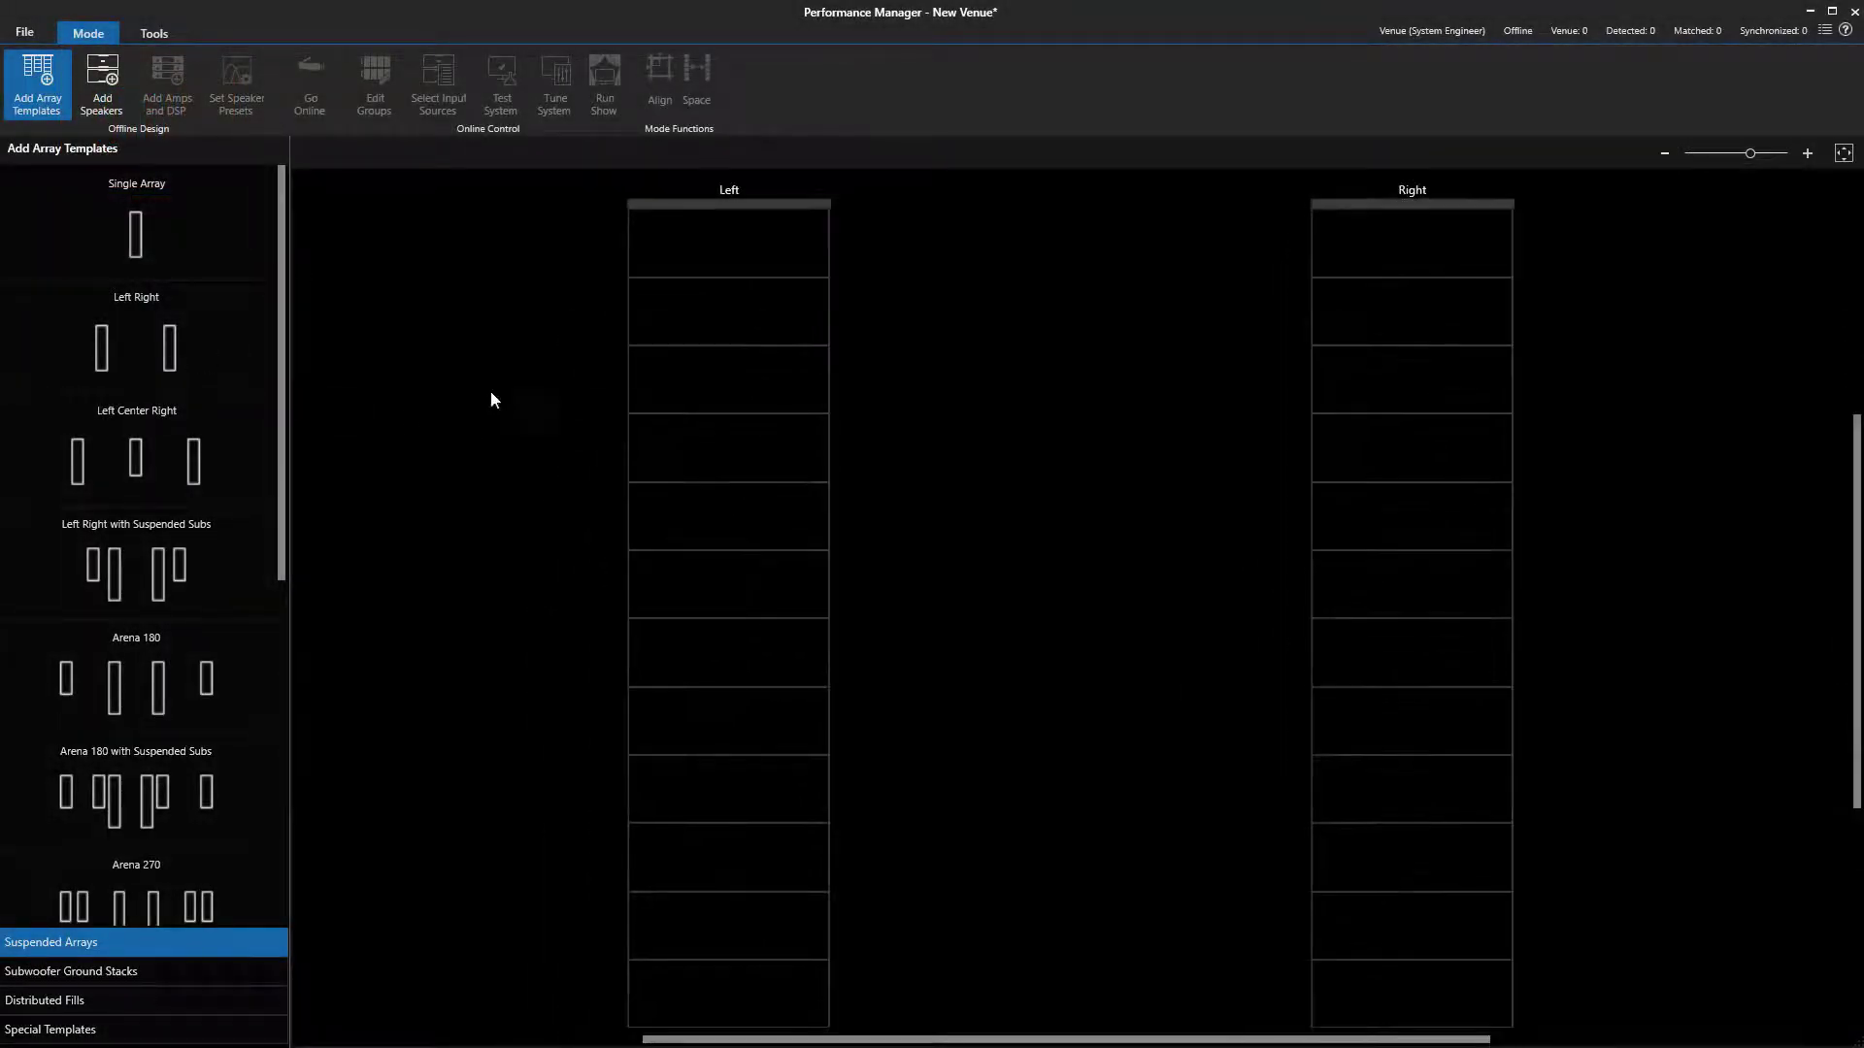
{"action": "left_click", "coordinate": [108, 87]}
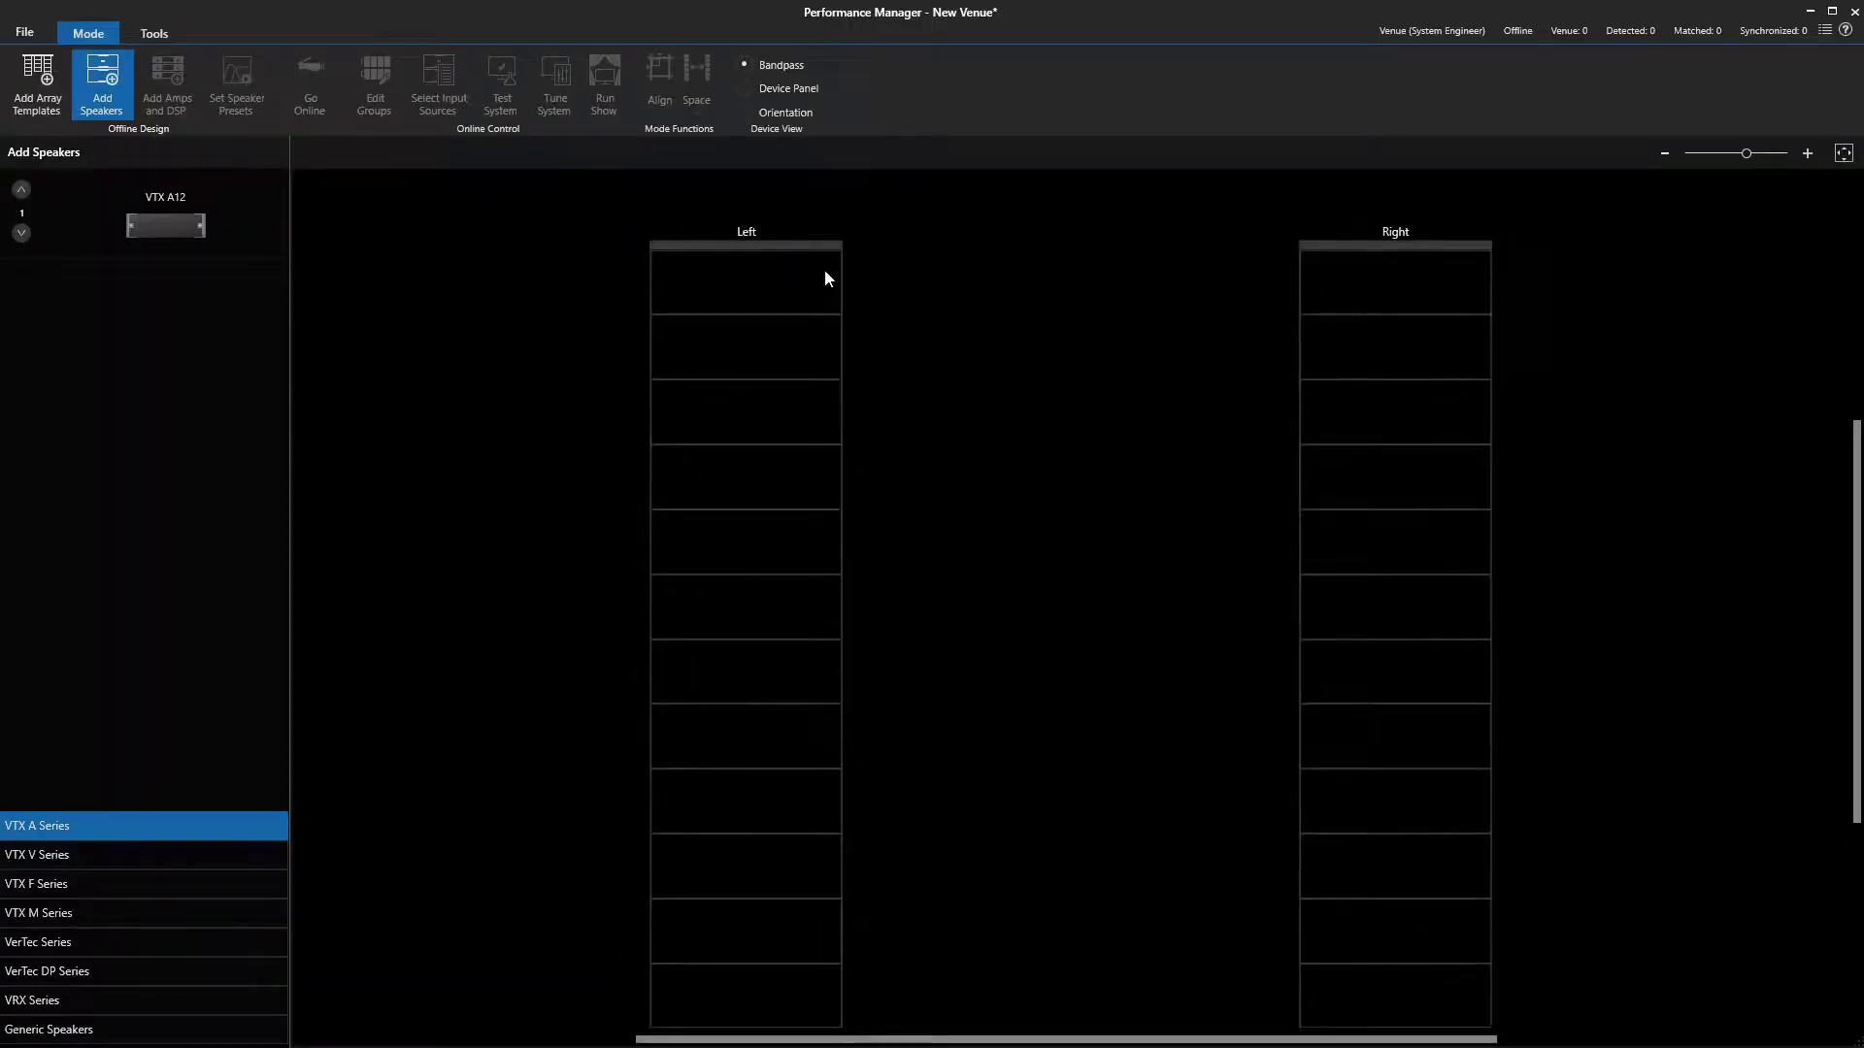
{"action": "left_click", "coordinate": [817, 244]}
{"action": "left_click", "coordinate": [749, 195]}
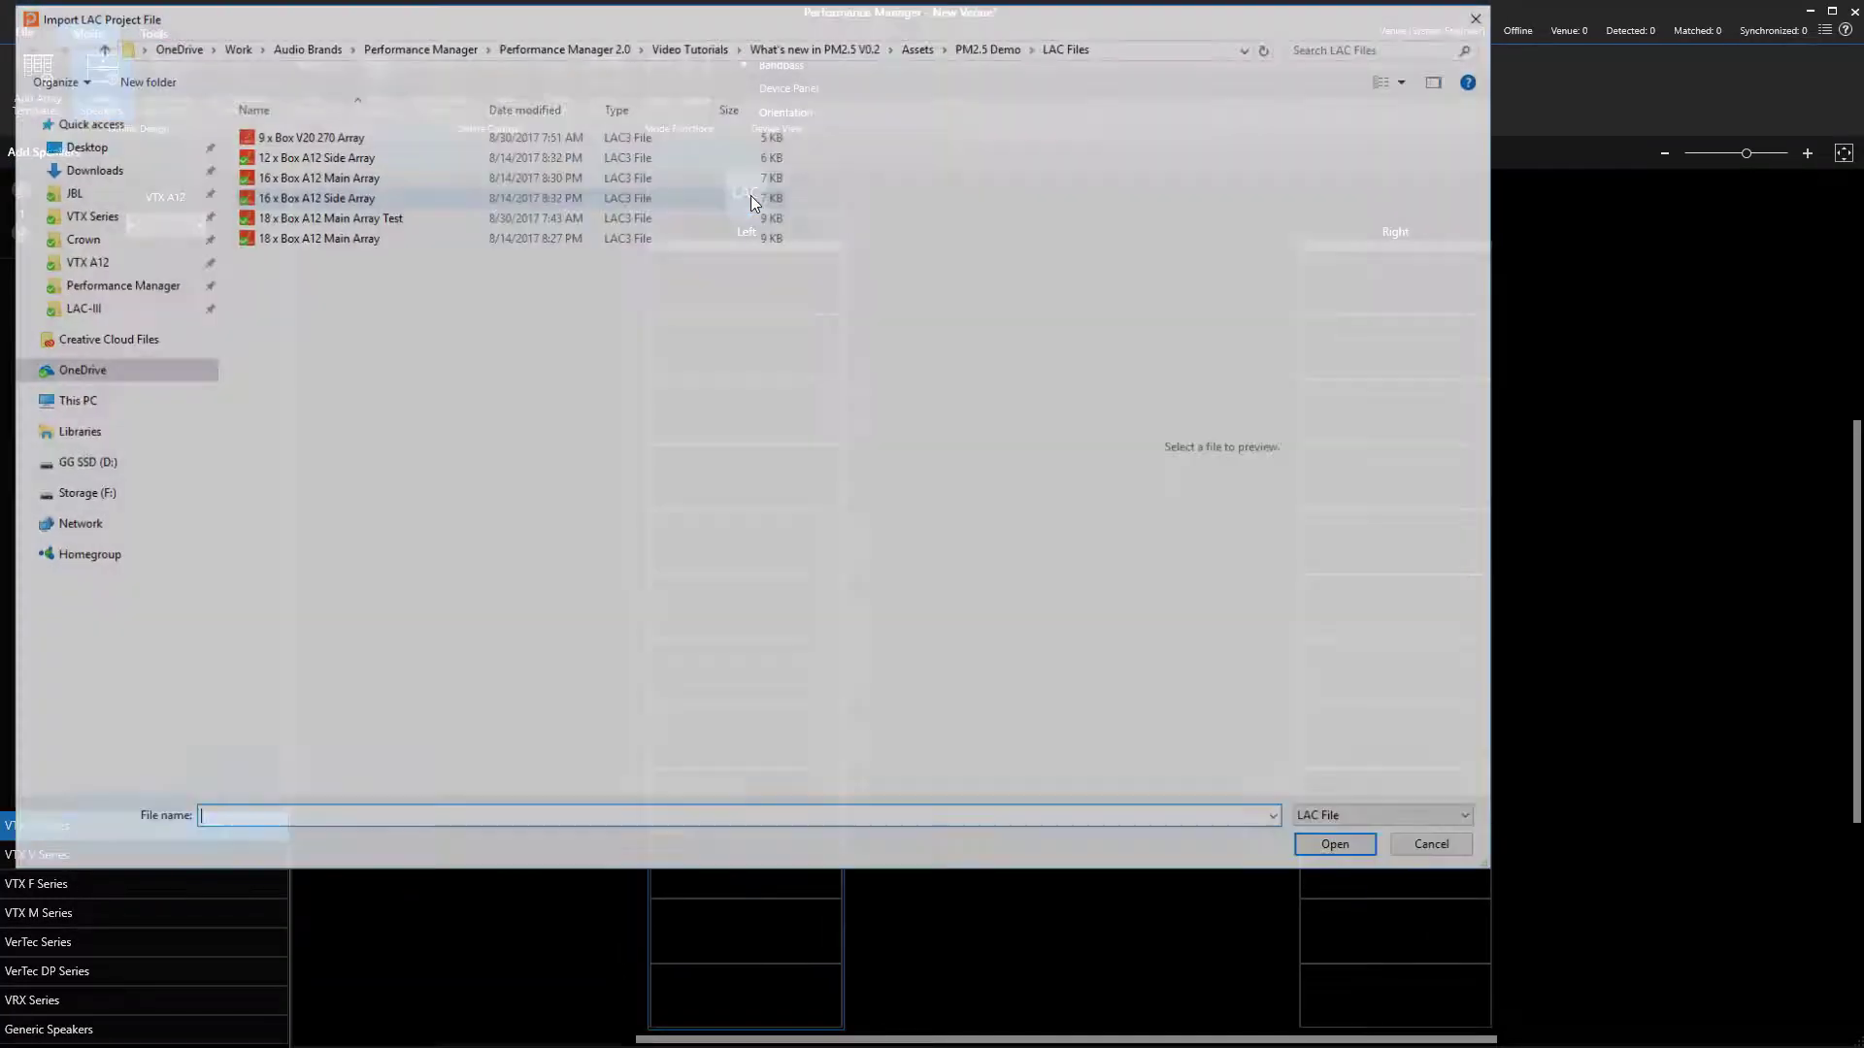
{"action": "left_click", "coordinate": [320, 176]}
{"action": "left_click", "coordinate": [1332, 849]}
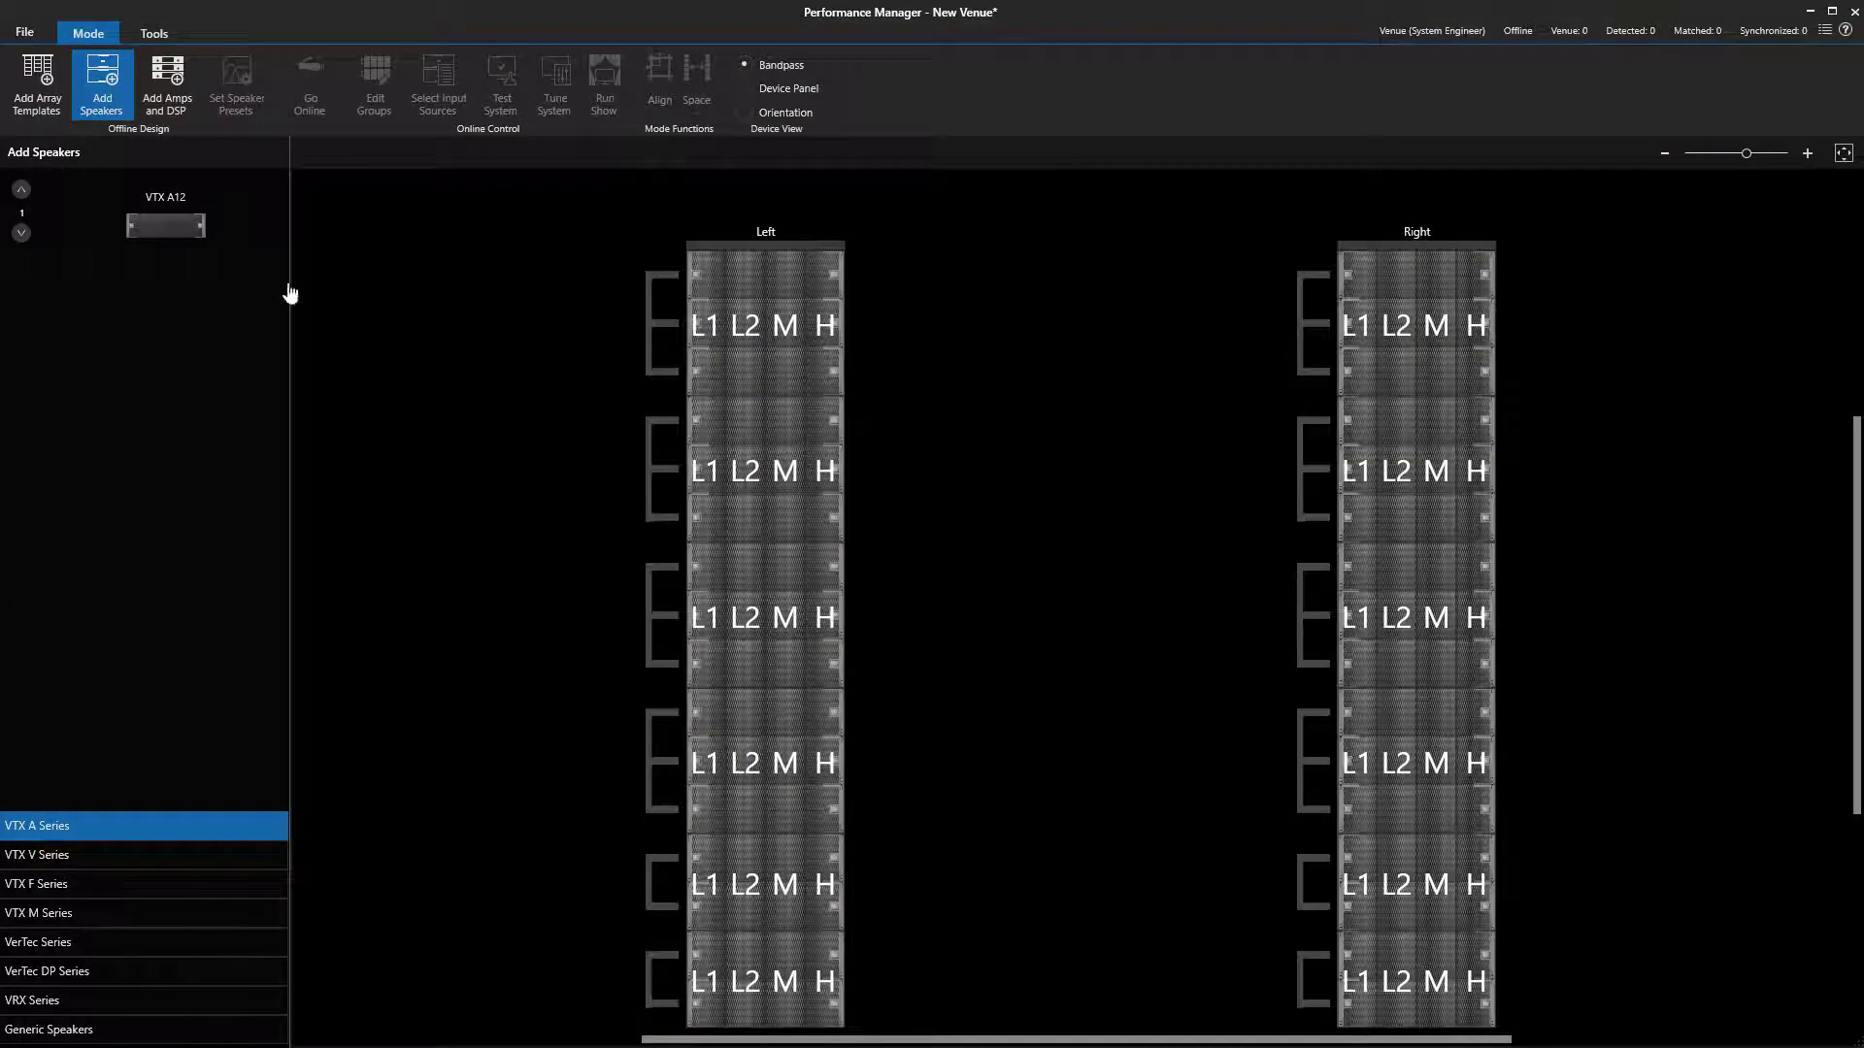
Add a second Left Right template below the populated arrays and open the LAC file import for Left 1
{"action": "left_click", "coordinate": [37, 83]}
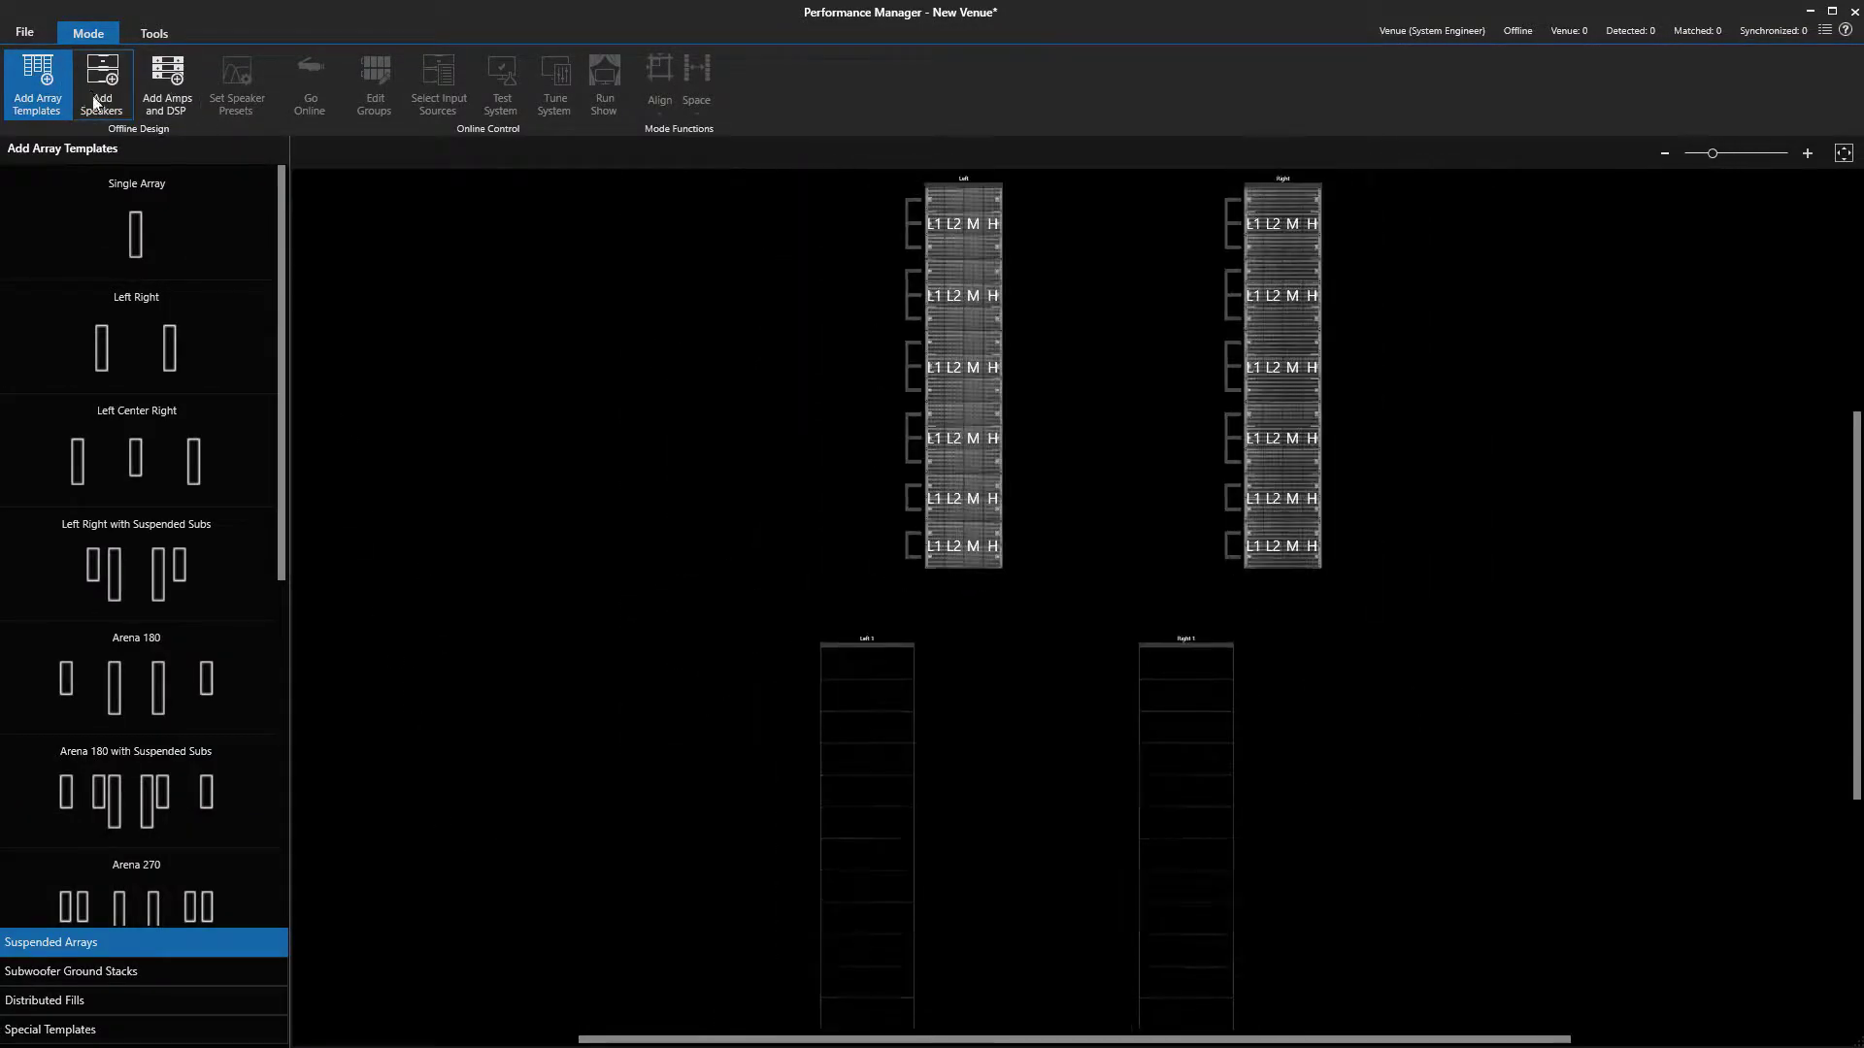
{"action": "left_click", "coordinate": [95, 101]}
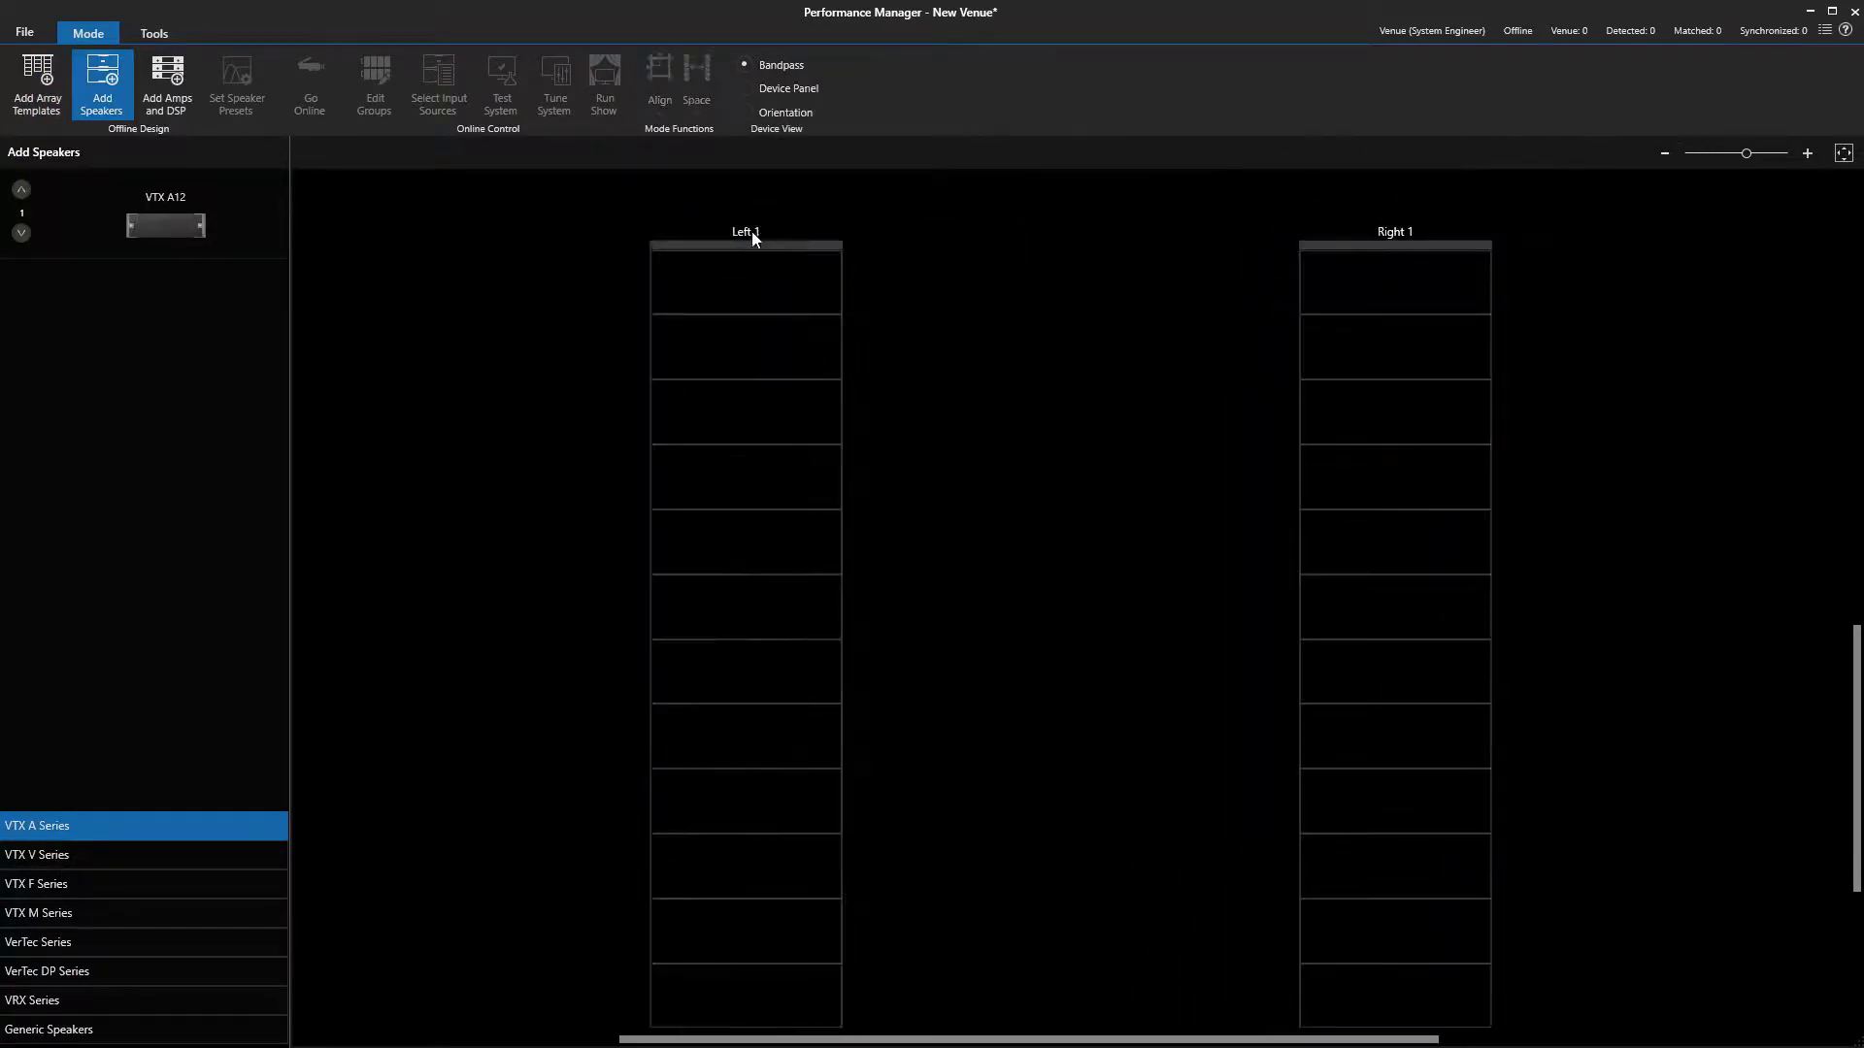
{"action": "mouse_move", "coordinate": [766, 241]}
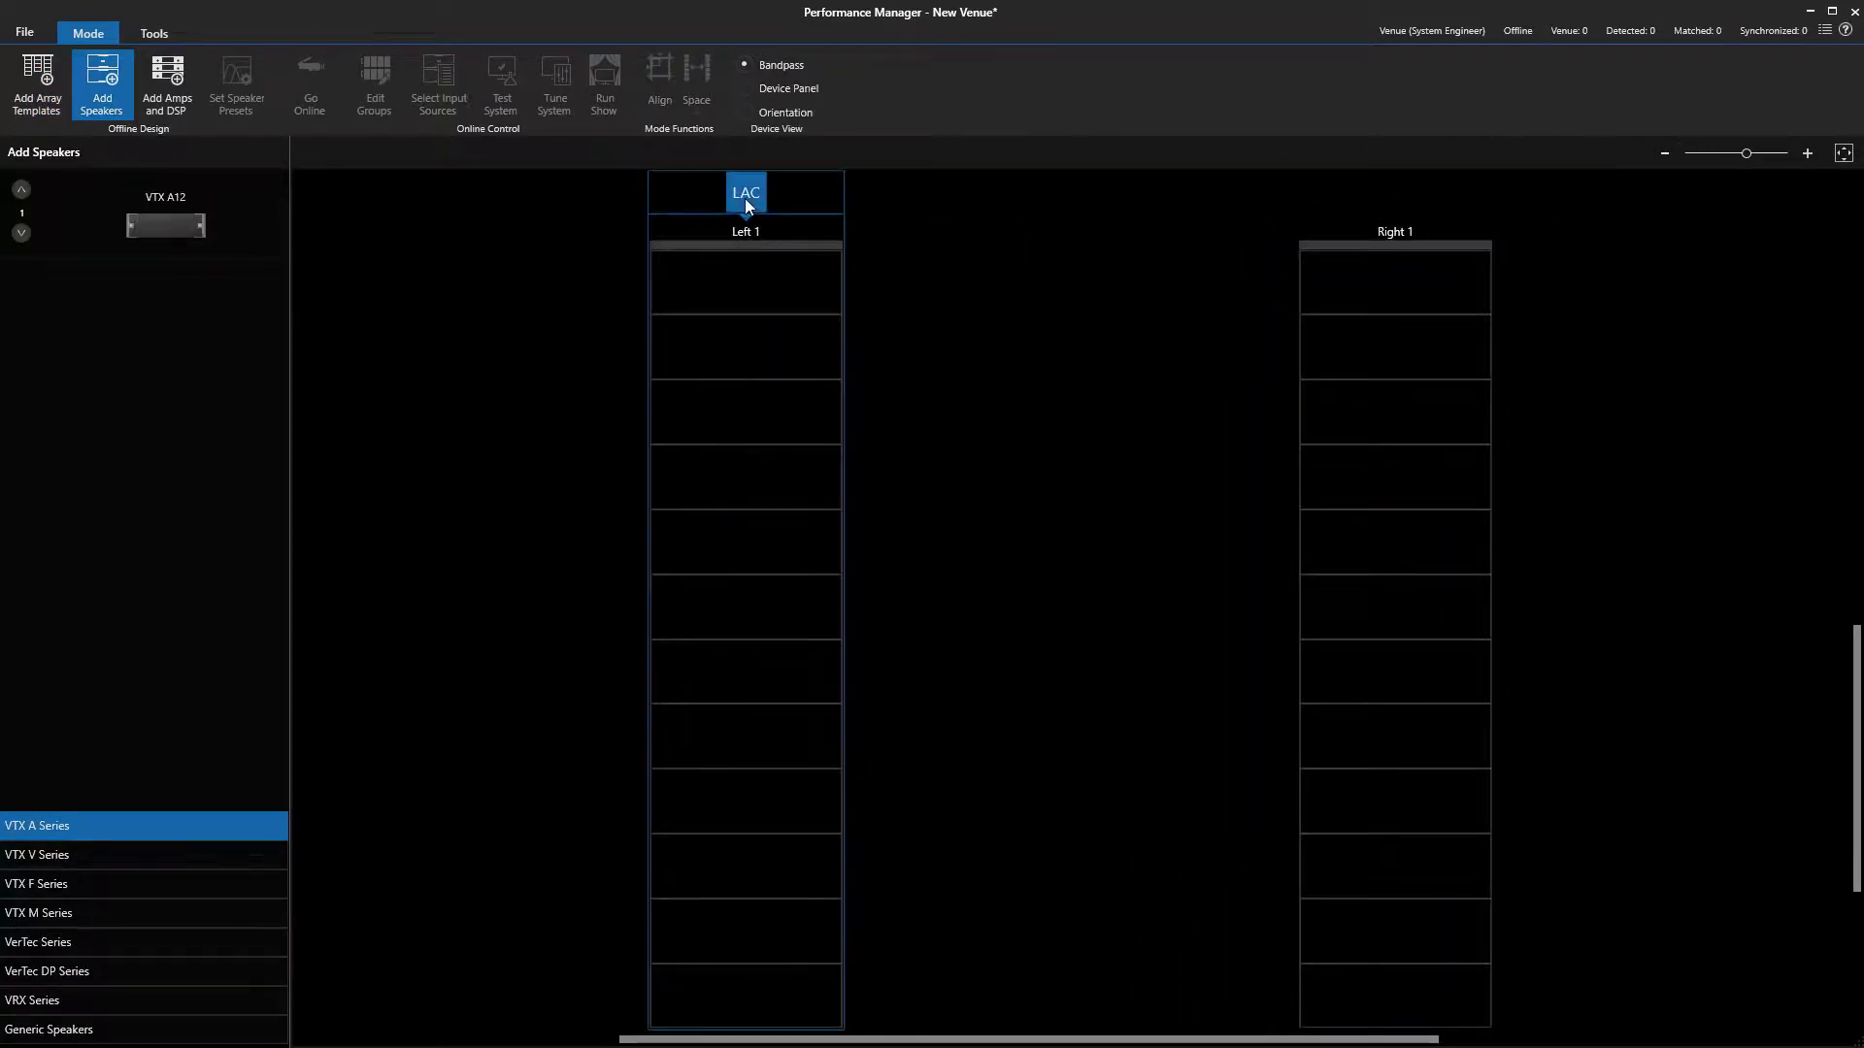
{"action": "left_click", "coordinate": [744, 198]}
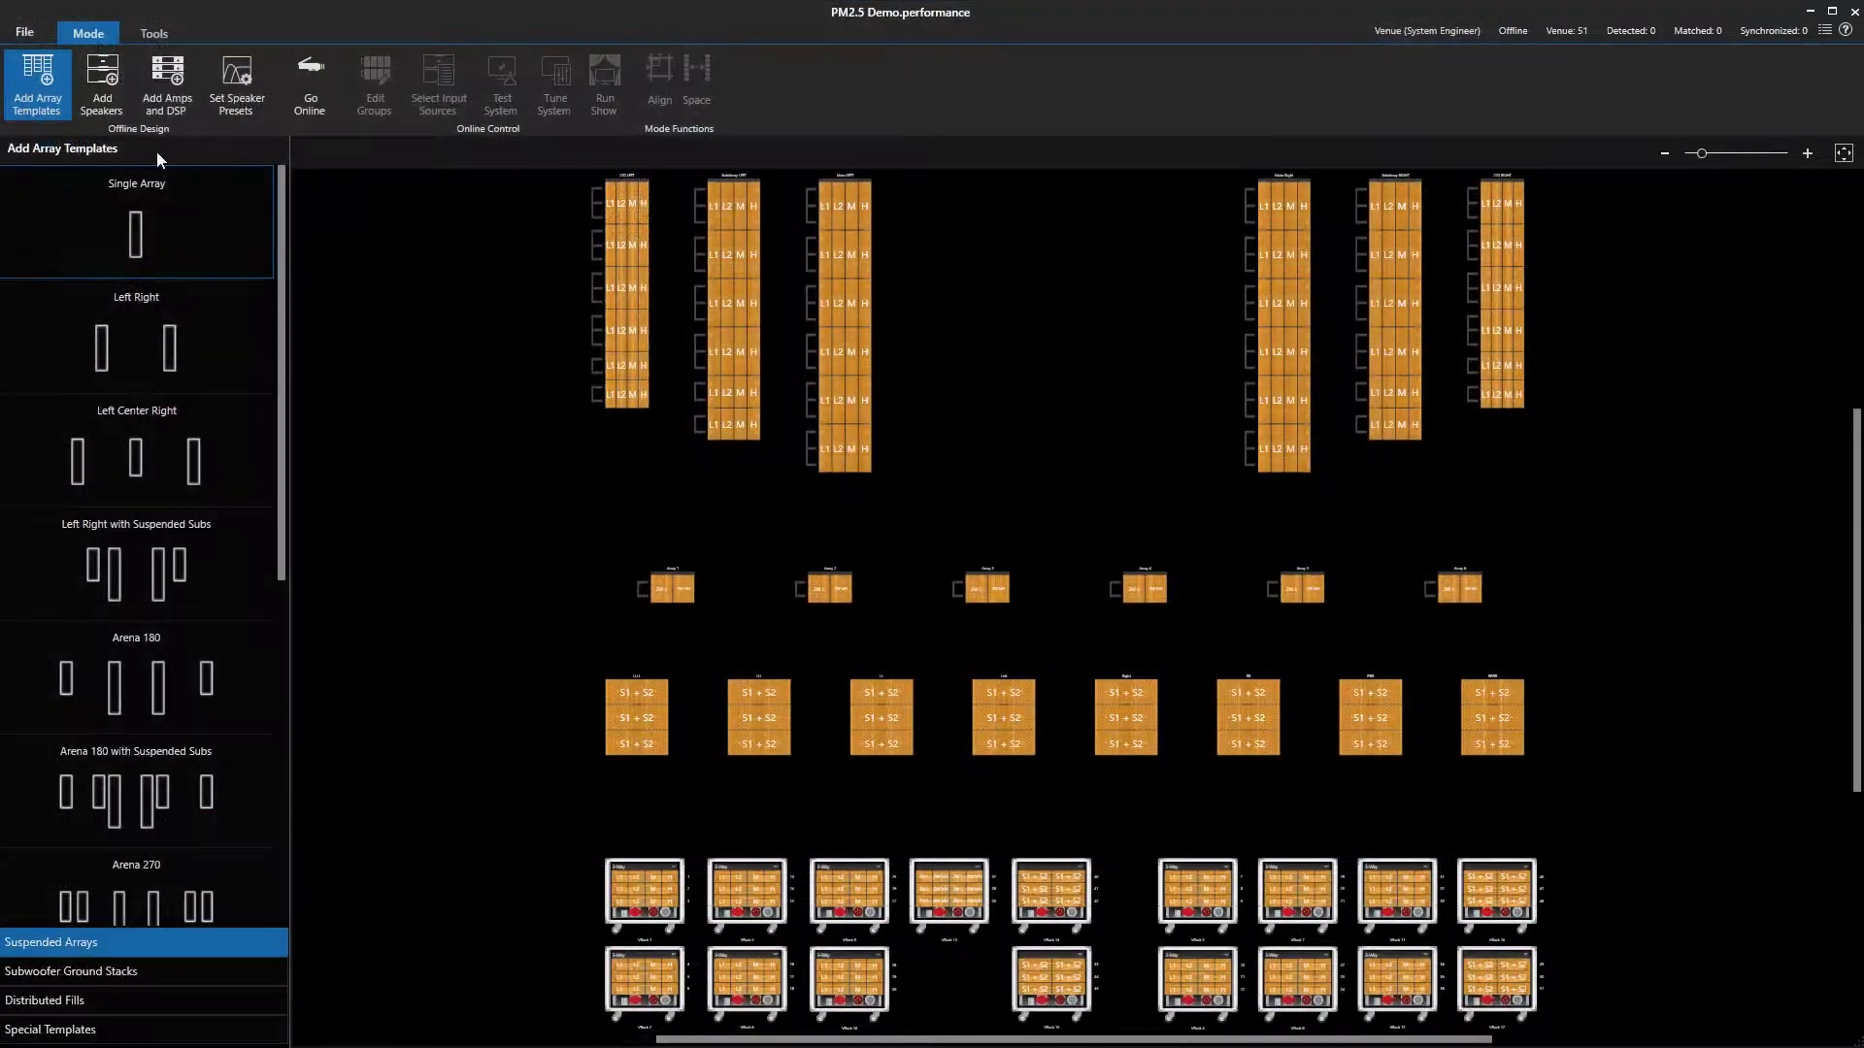
In Add Speakers mode of the PM2.5 Demo venue, import the LAC file 16 x Box A12 Main Array into Main LEFT
{"action": "left_click", "coordinate": [107, 111]}
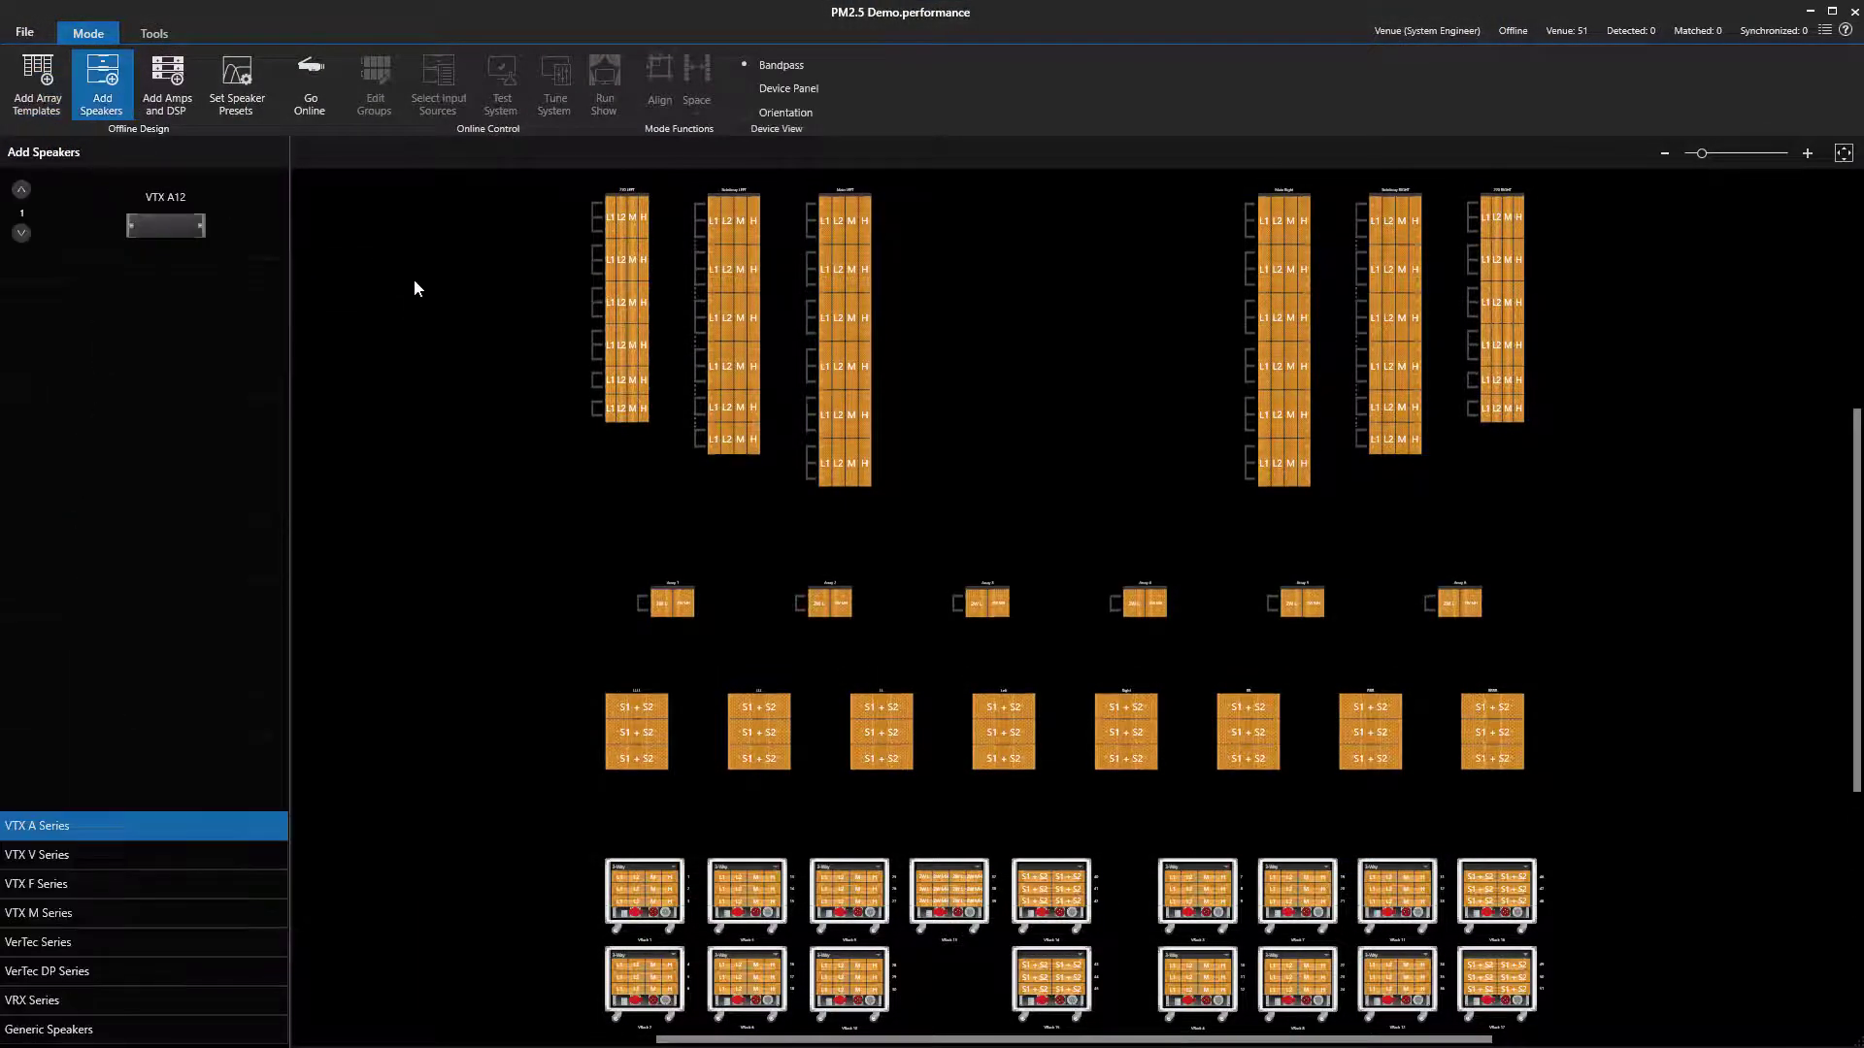
{"action": "left_click_drag", "start_coordinate": [421, 280], "coordinate": [1010, 404]}
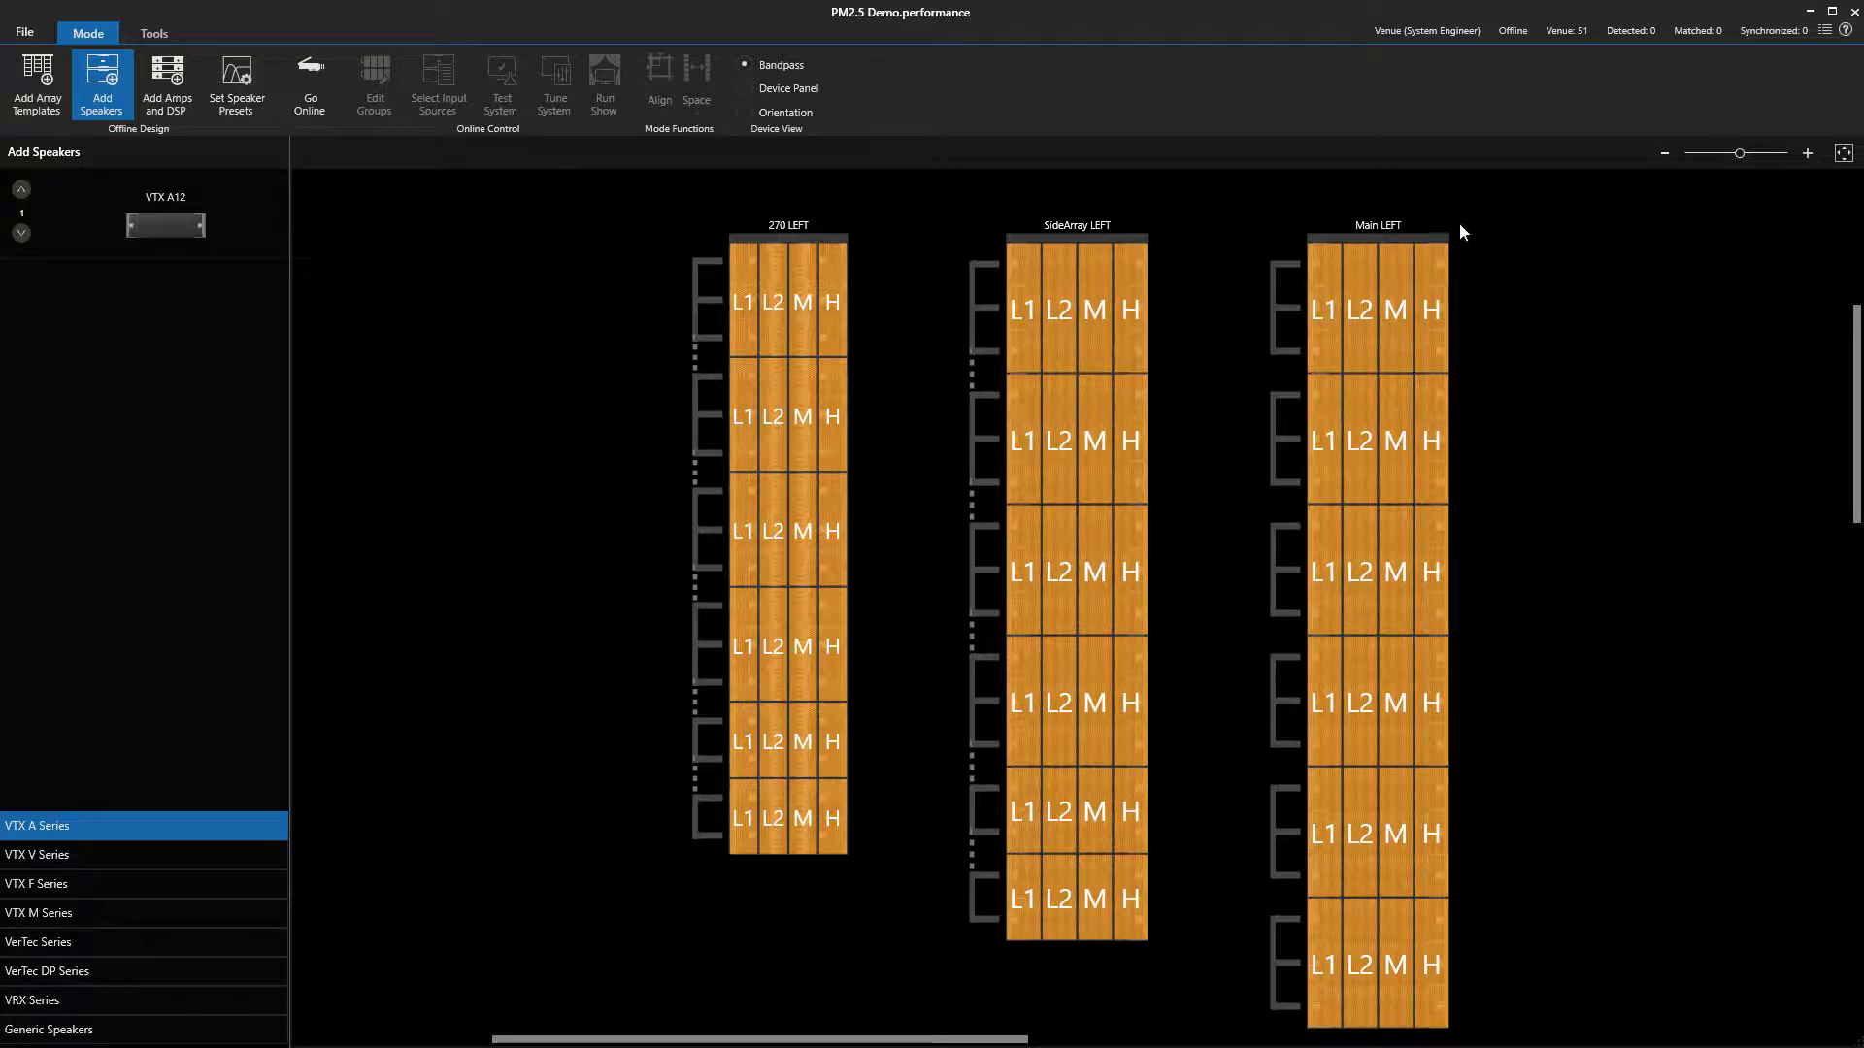
{"action": "mouse_move", "coordinate": [1440, 235]}
{"action": "left_click", "coordinate": [1368, 194]}
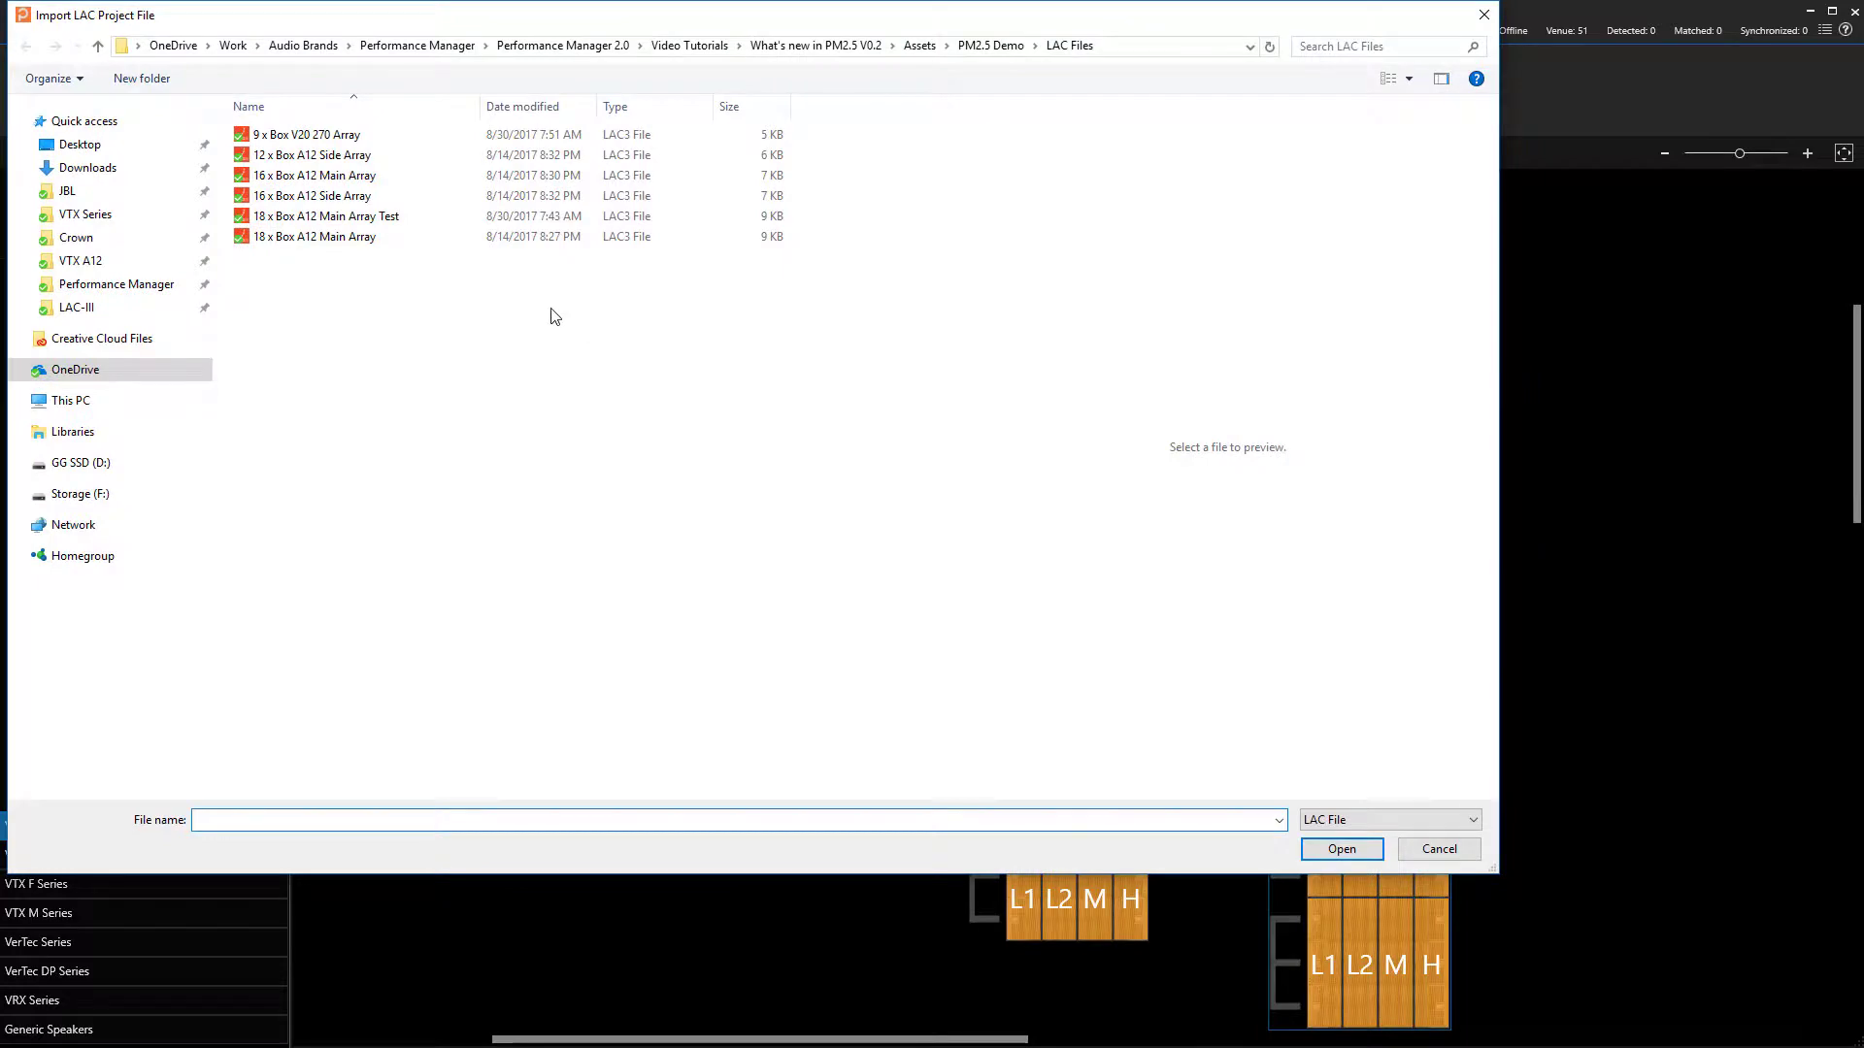
{"action": "left_click", "coordinate": [365, 176]}
{"action": "left_click", "coordinate": [1340, 849]}
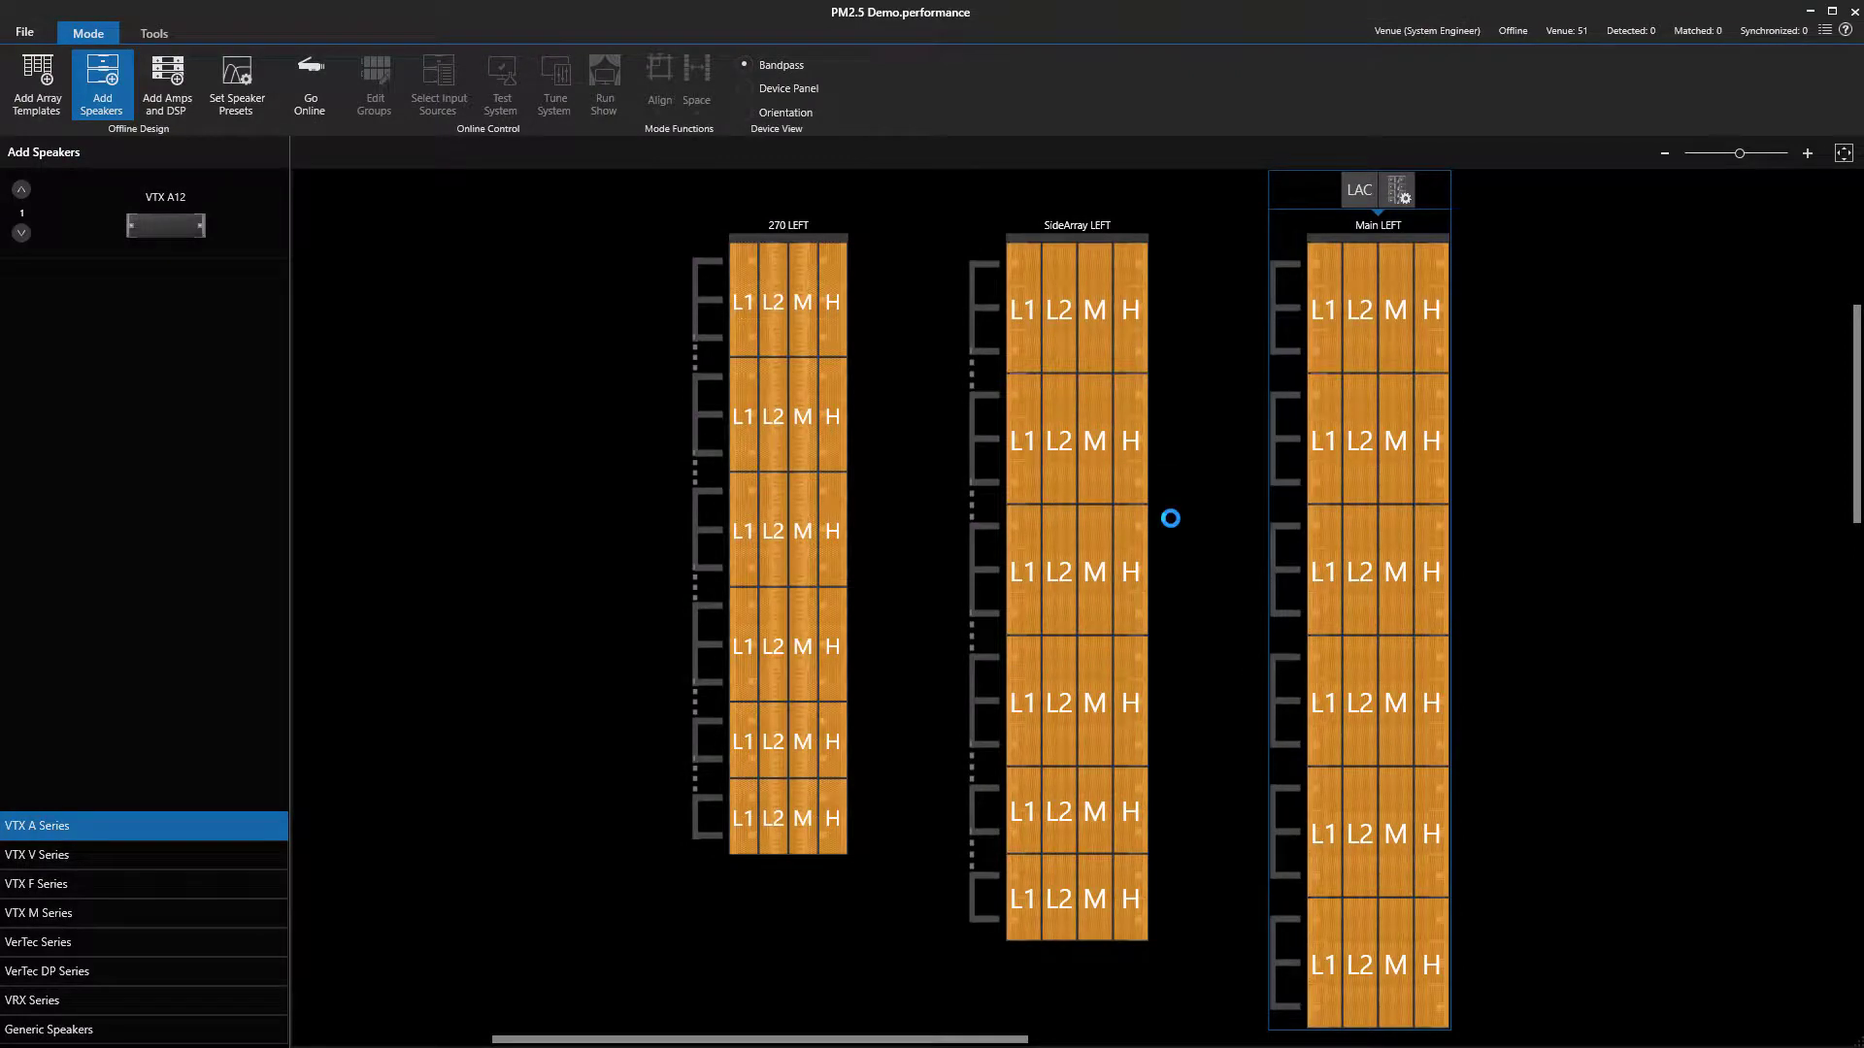
Import the LAC file 12 x Box A12 Side Array into the SideArray LEFT array
{"action": "left_click", "coordinate": [1128, 236]}
{"action": "left_click", "coordinate": [1059, 191]}
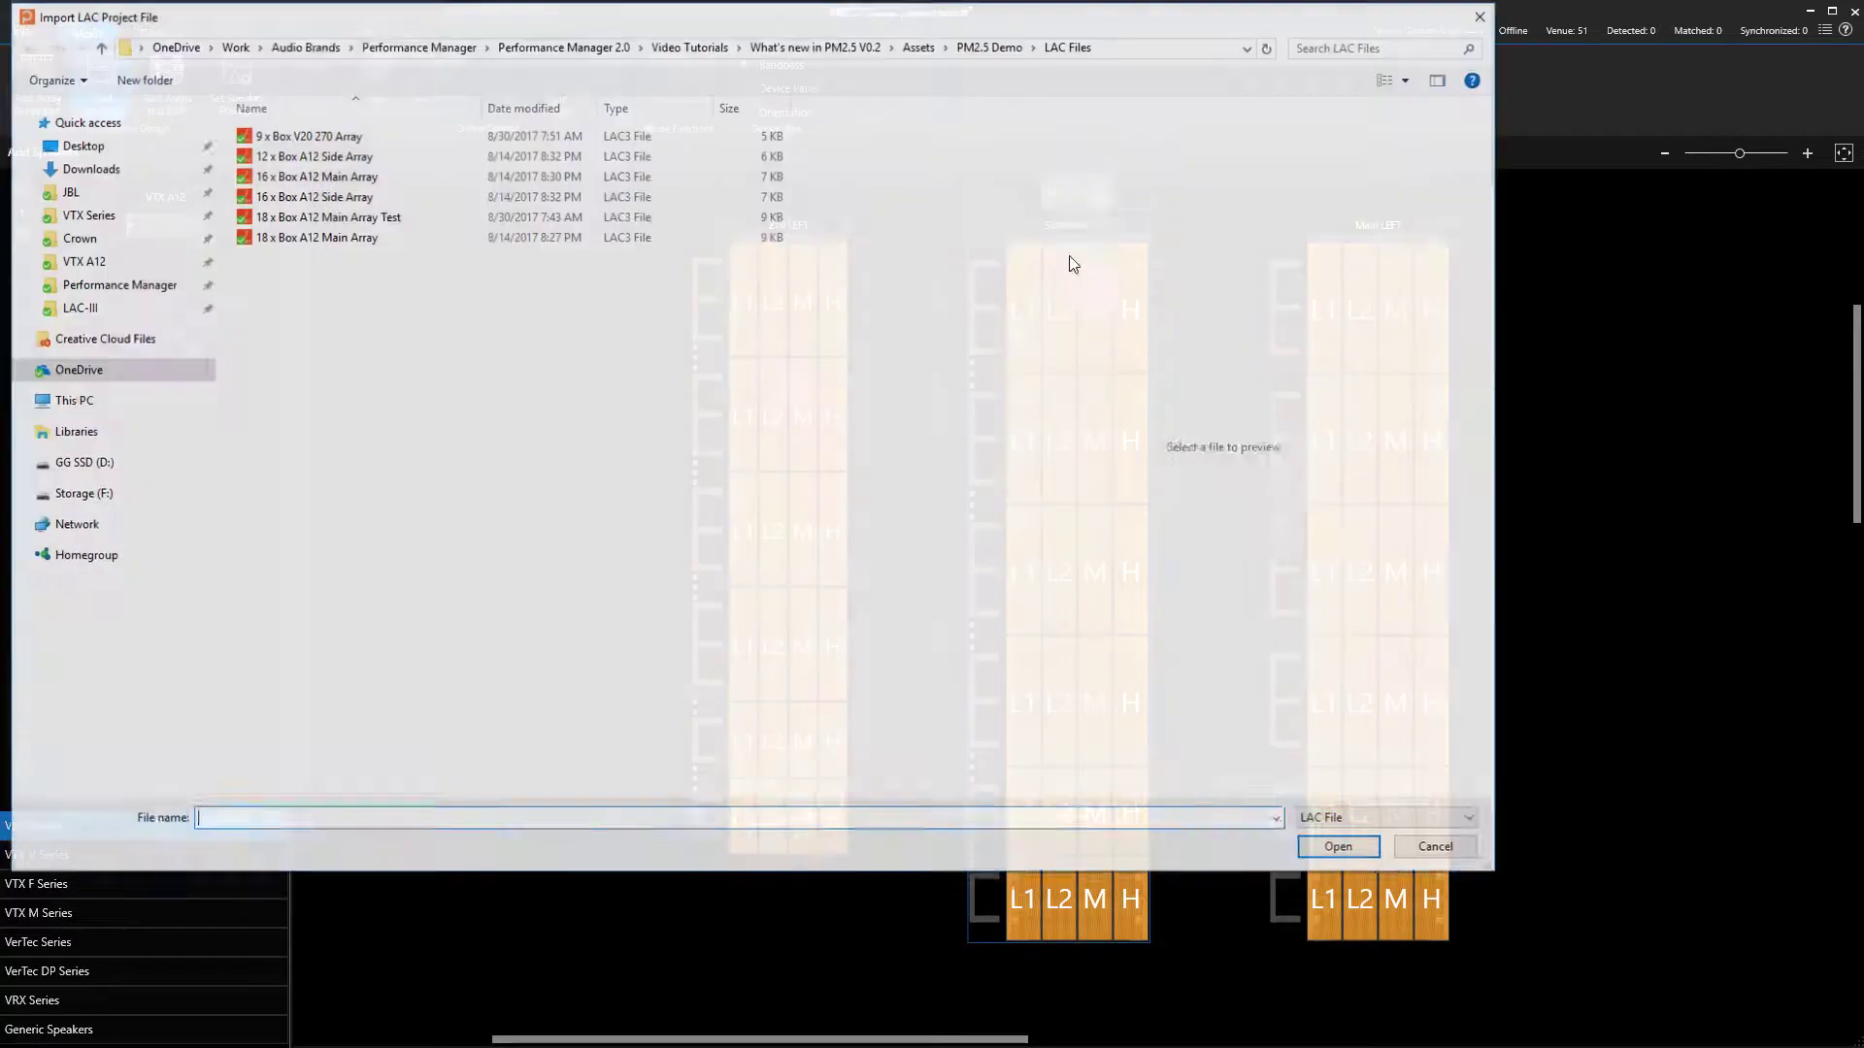
{"action": "left_click", "coordinate": [356, 155]}
{"action": "left_click", "coordinate": [1375, 852]}
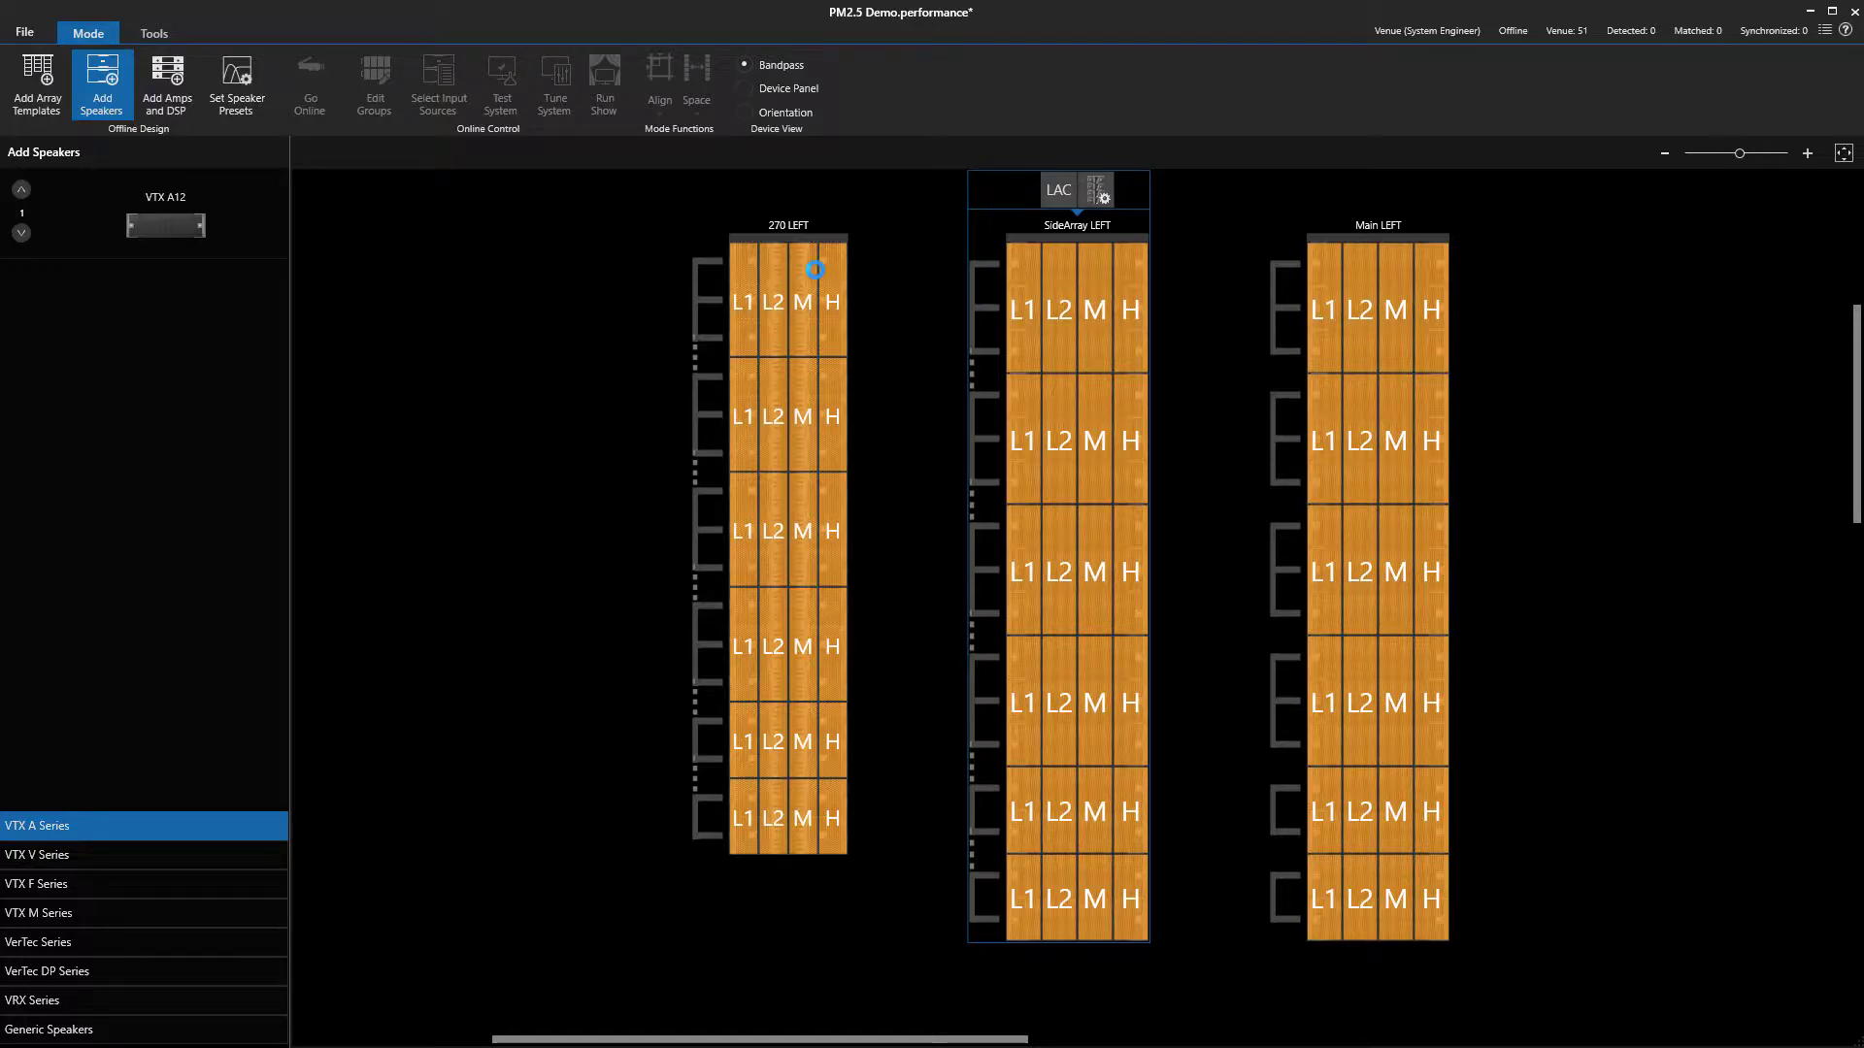
Import the LAC file 9 x Box V20 270 Array into the 270 LEFT array
{"action": "left_click", "coordinate": [836, 237]}
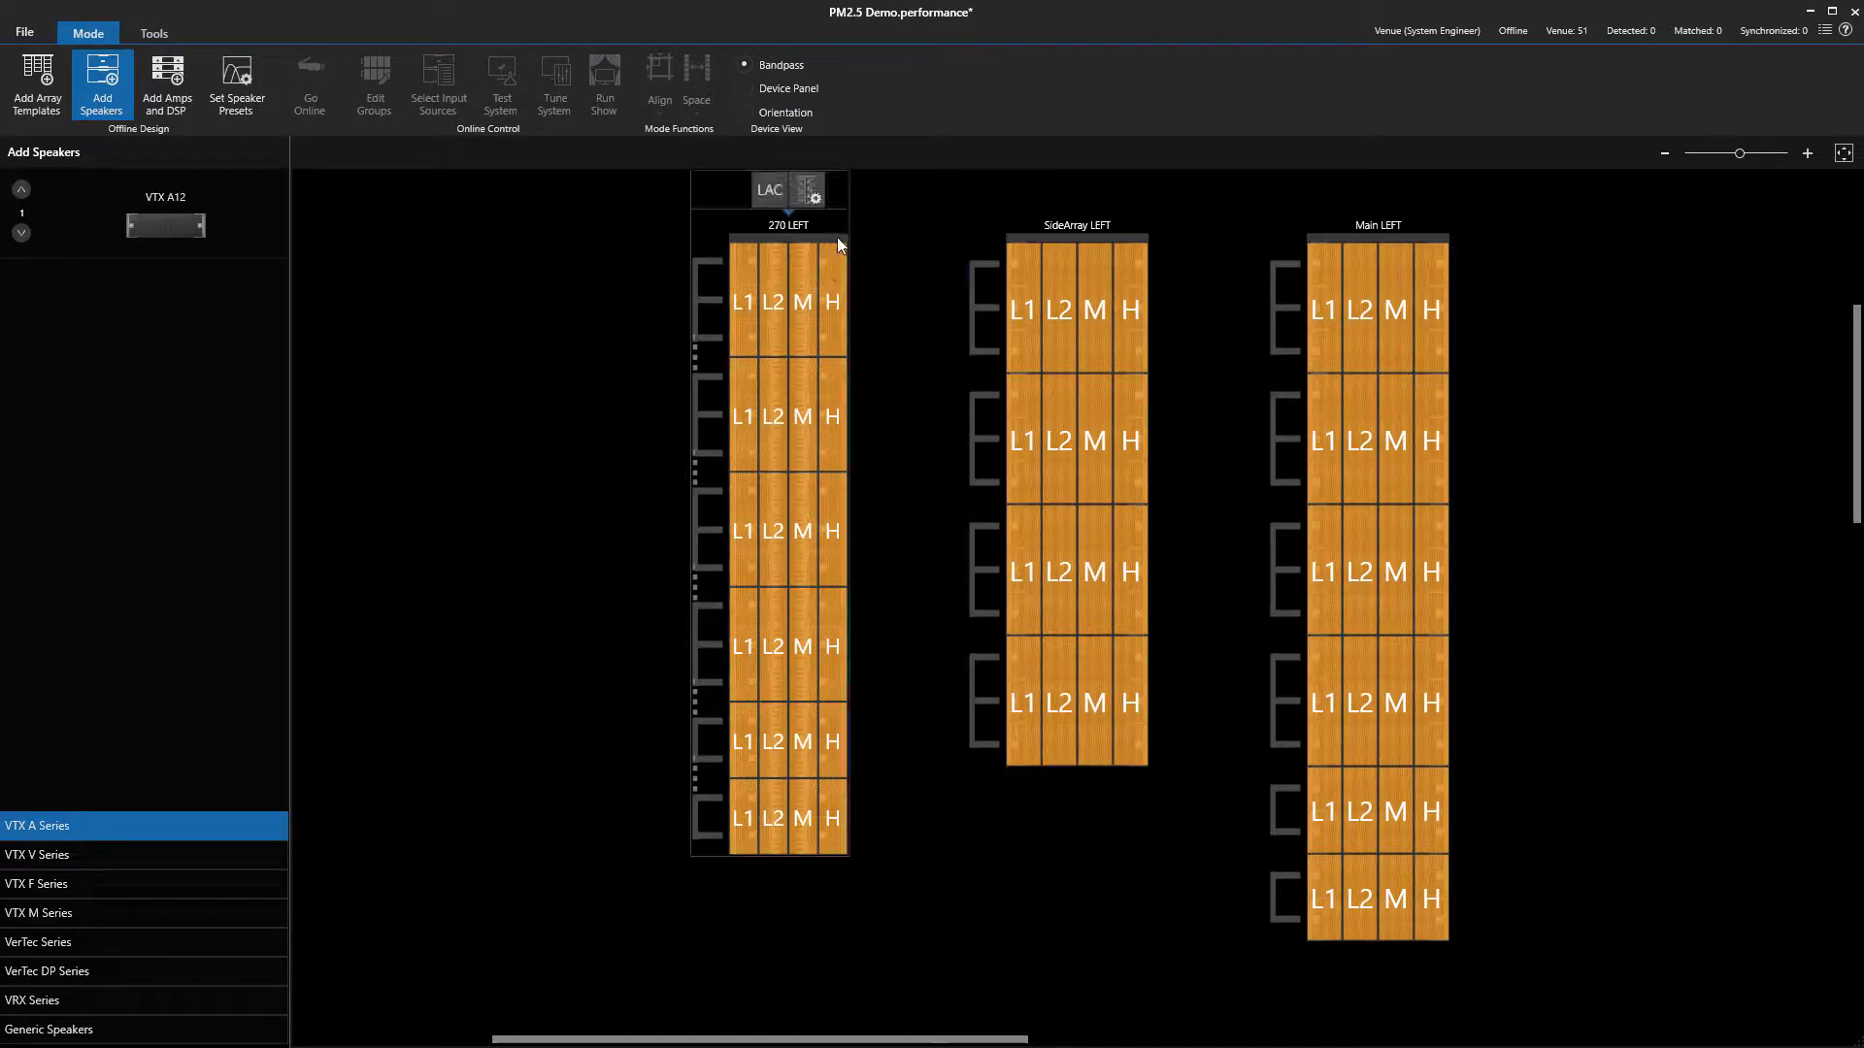
{"action": "left_click", "coordinate": [776, 198]}
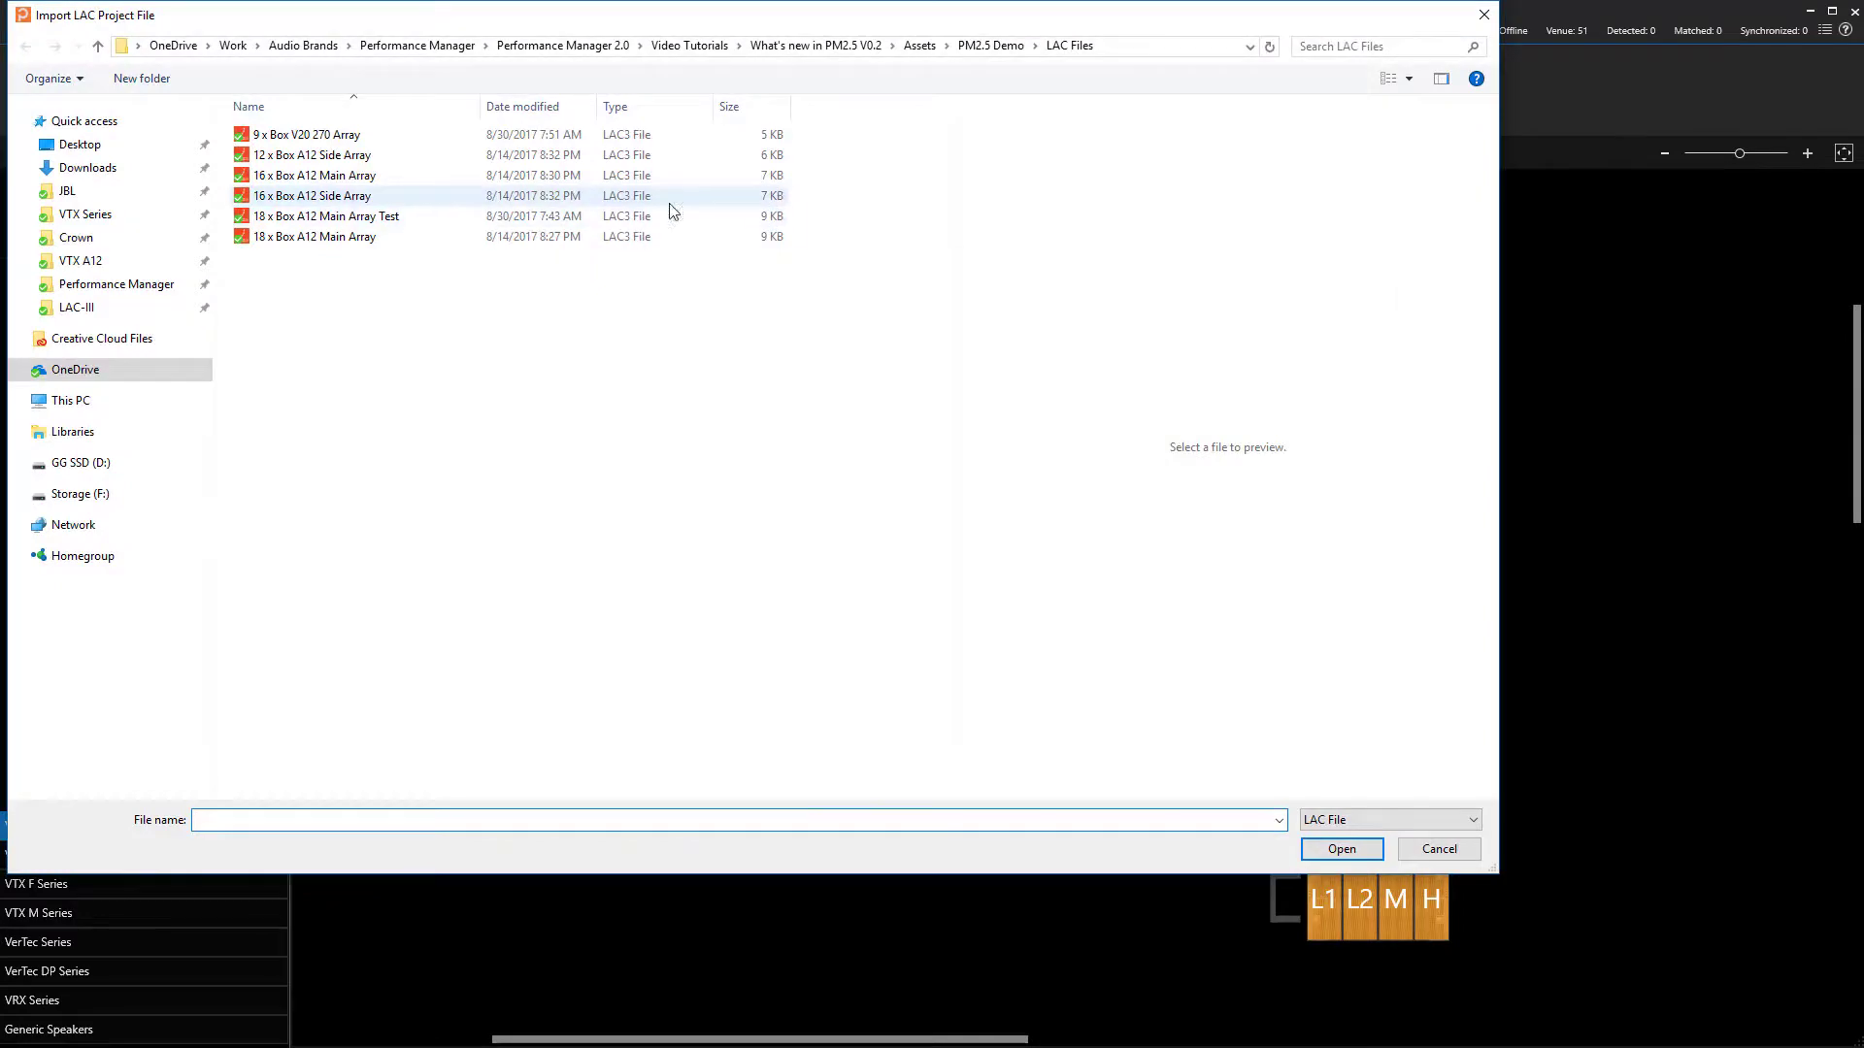
{"action": "left_click", "coordinate": [363, 136]}
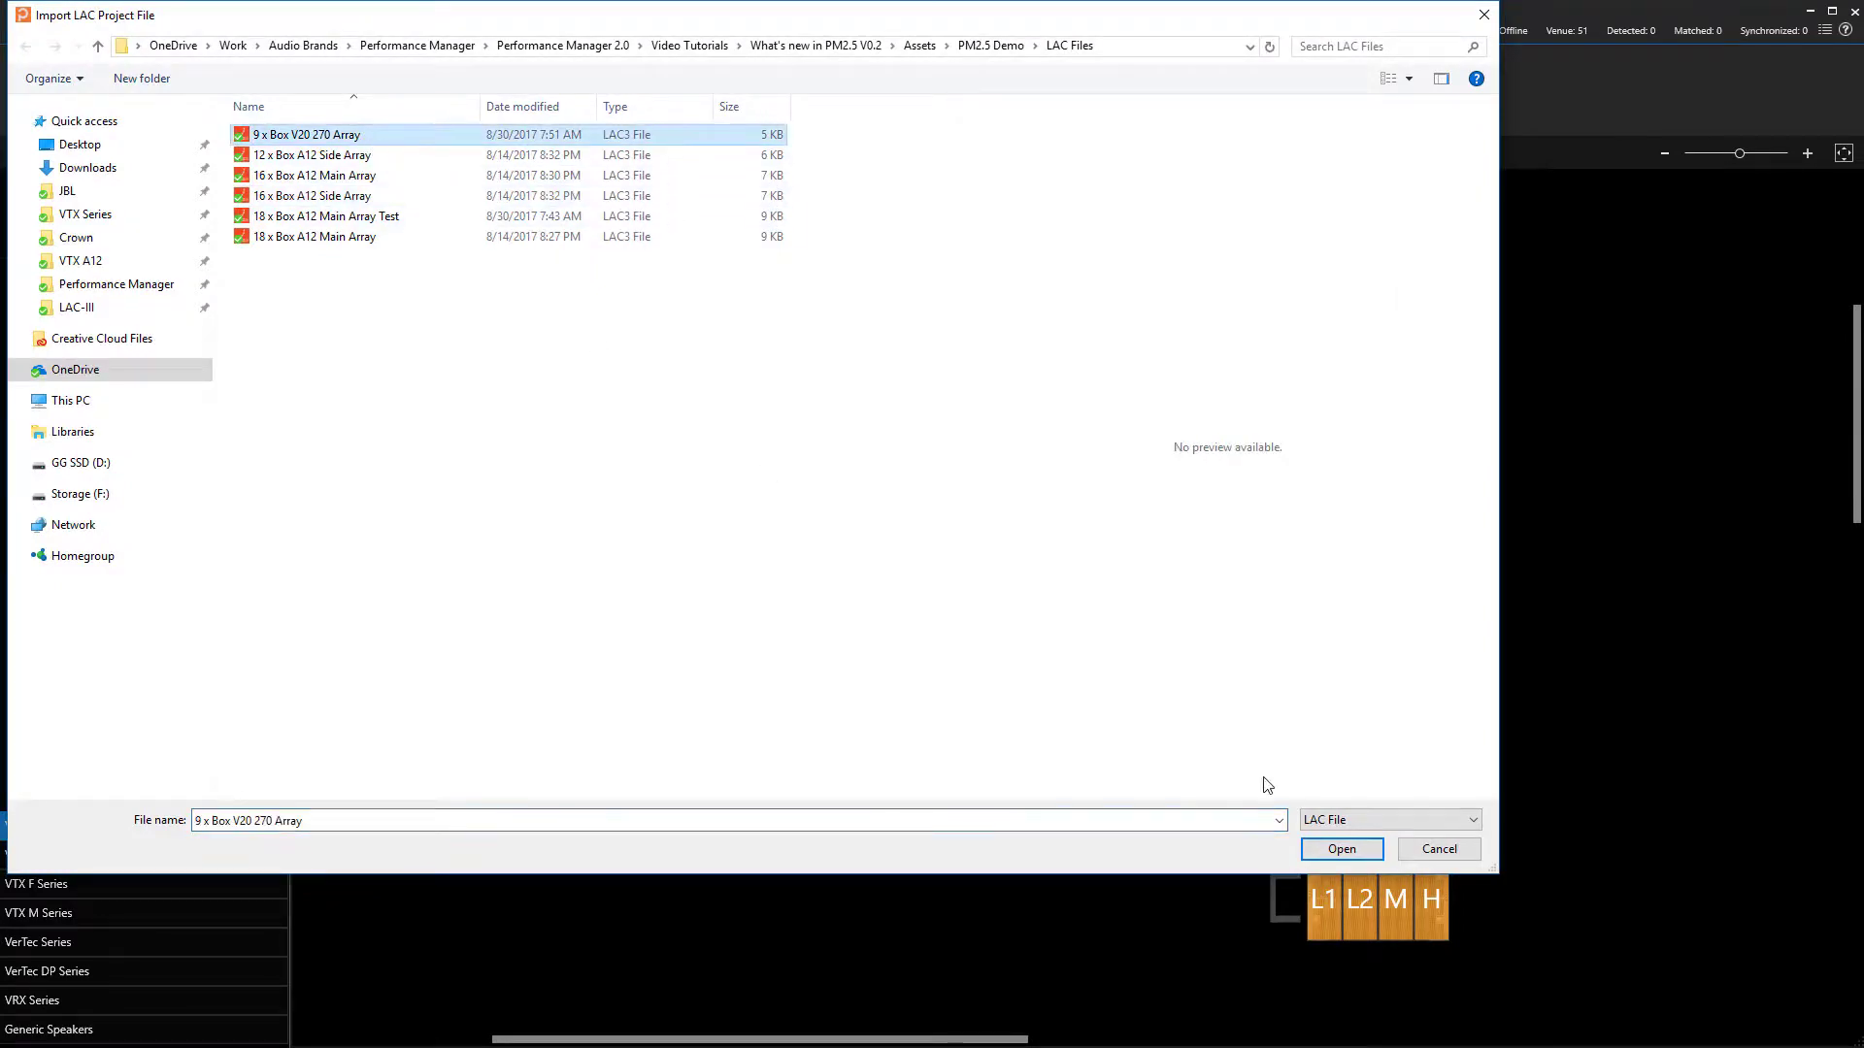
{"action": "left_click", "coordinate": [1334, 849]}
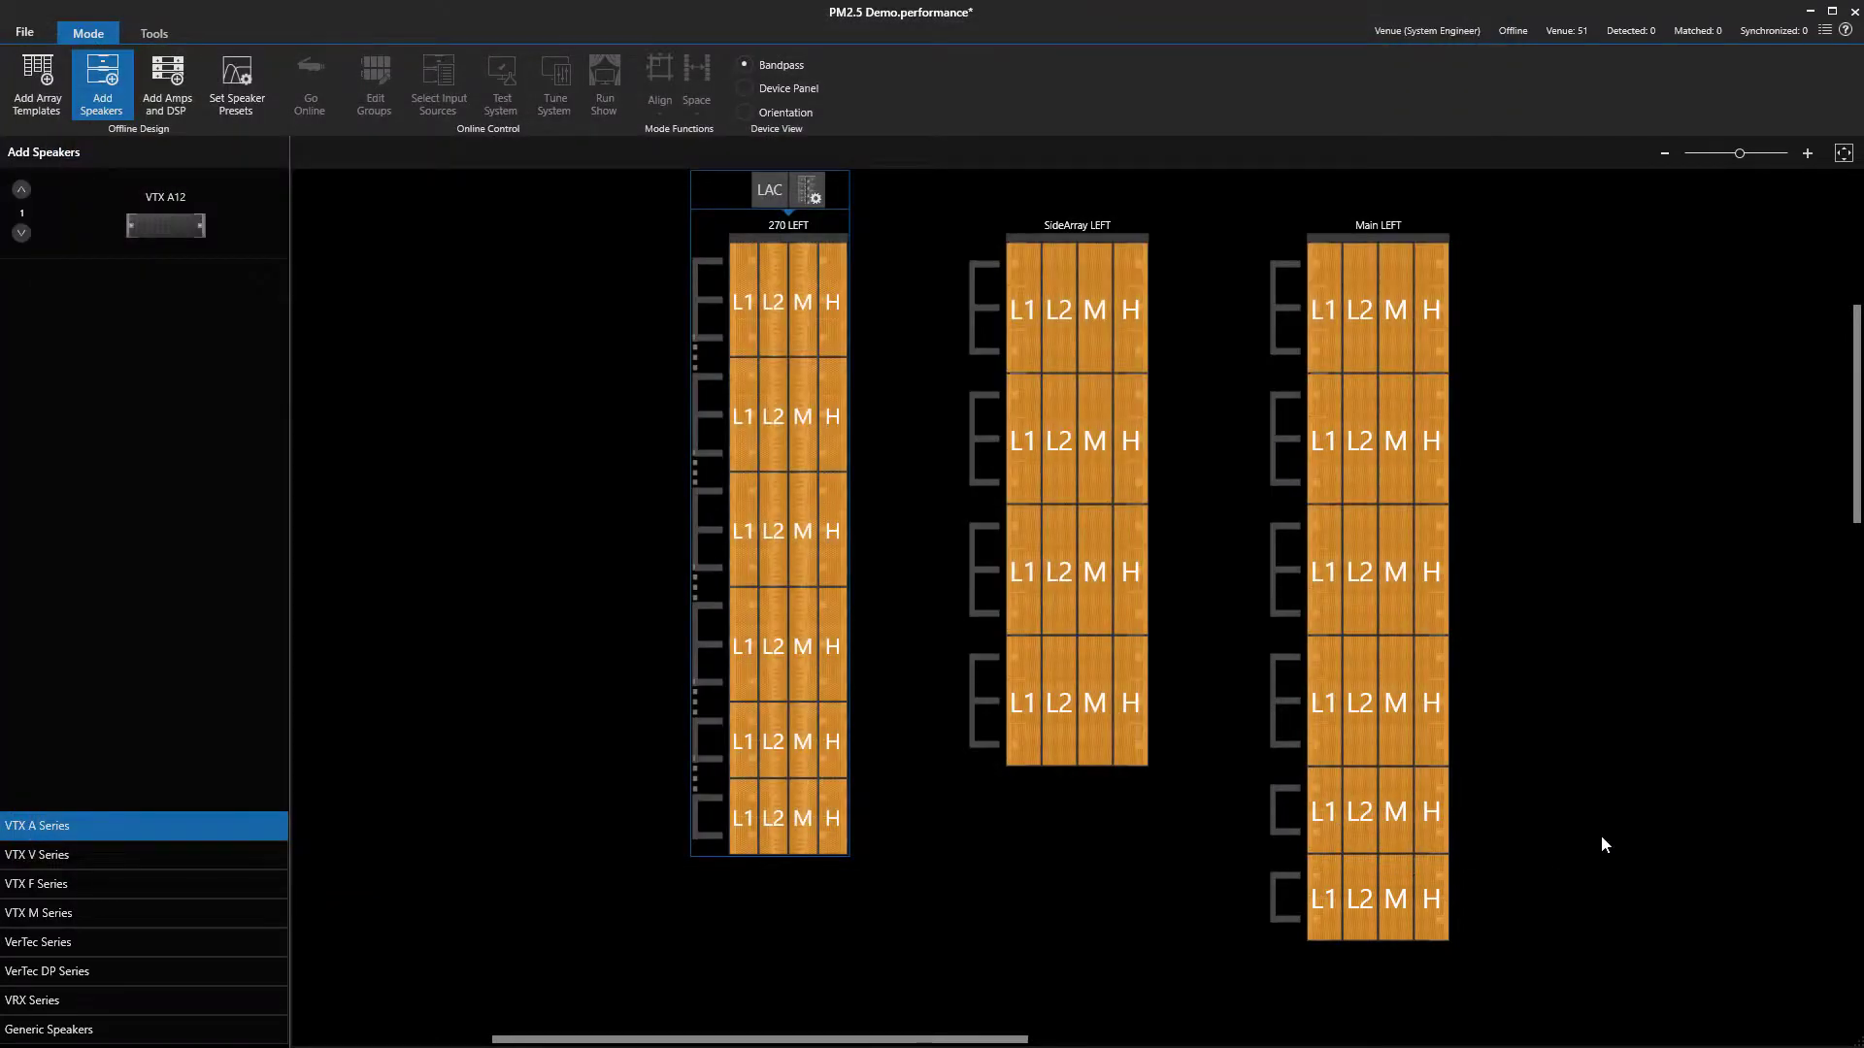